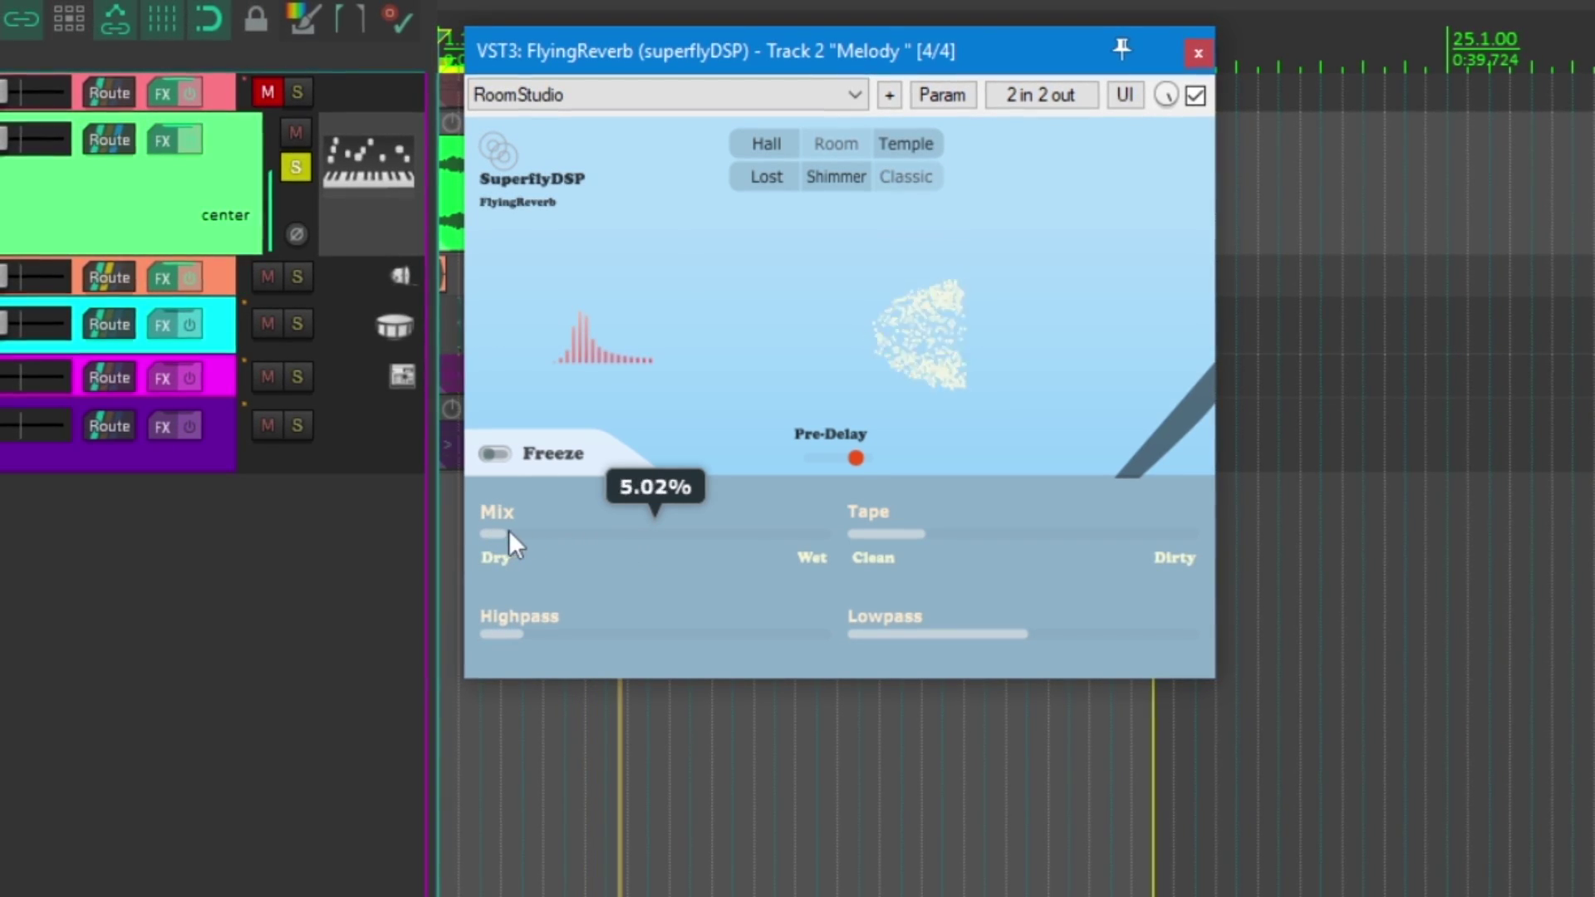
Step: Load the Hall preset in FlyingReverb and audition the following presets, including ElectricMyst, Sharingan, Mangekyo, MirrorRoom and DeepWater
click(528, 100)
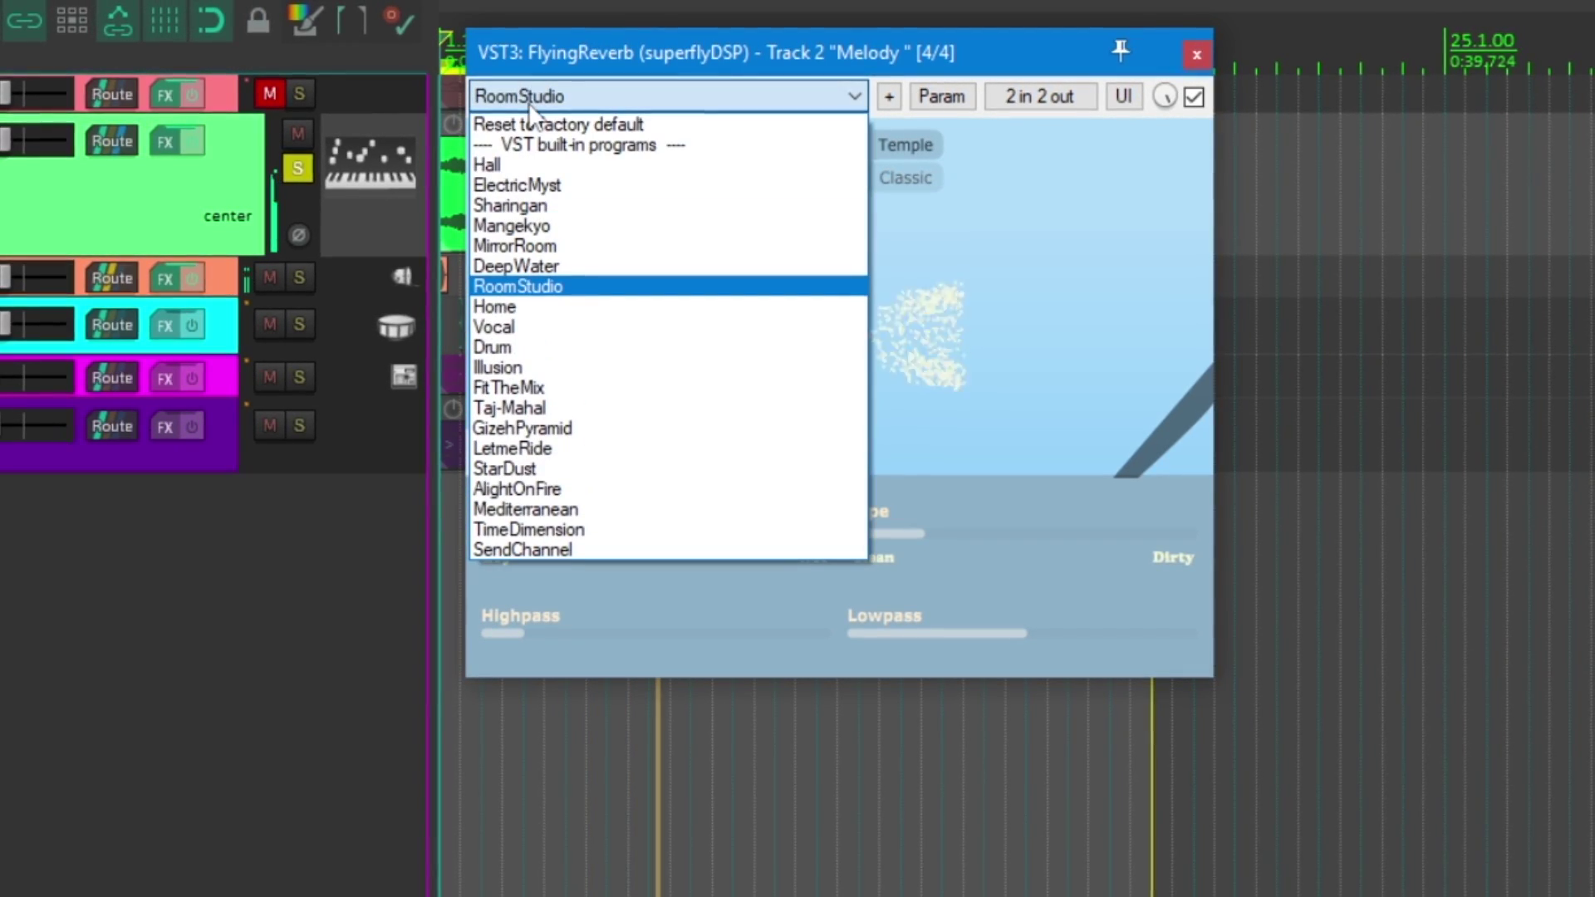
click(537, 162)
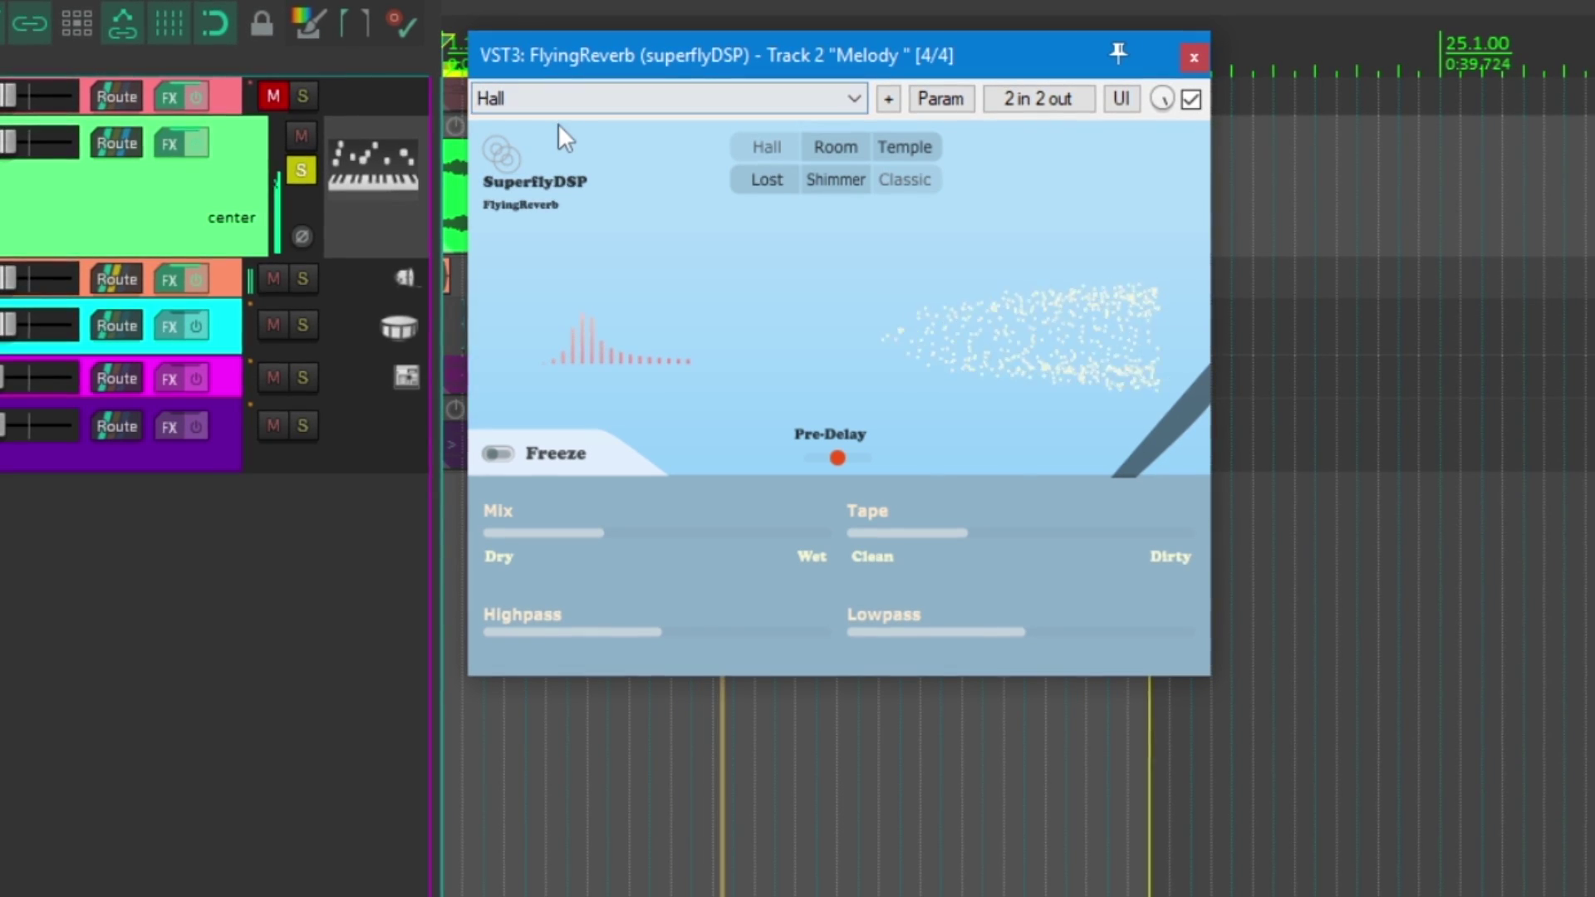
scroll(565, 103, down, 1)
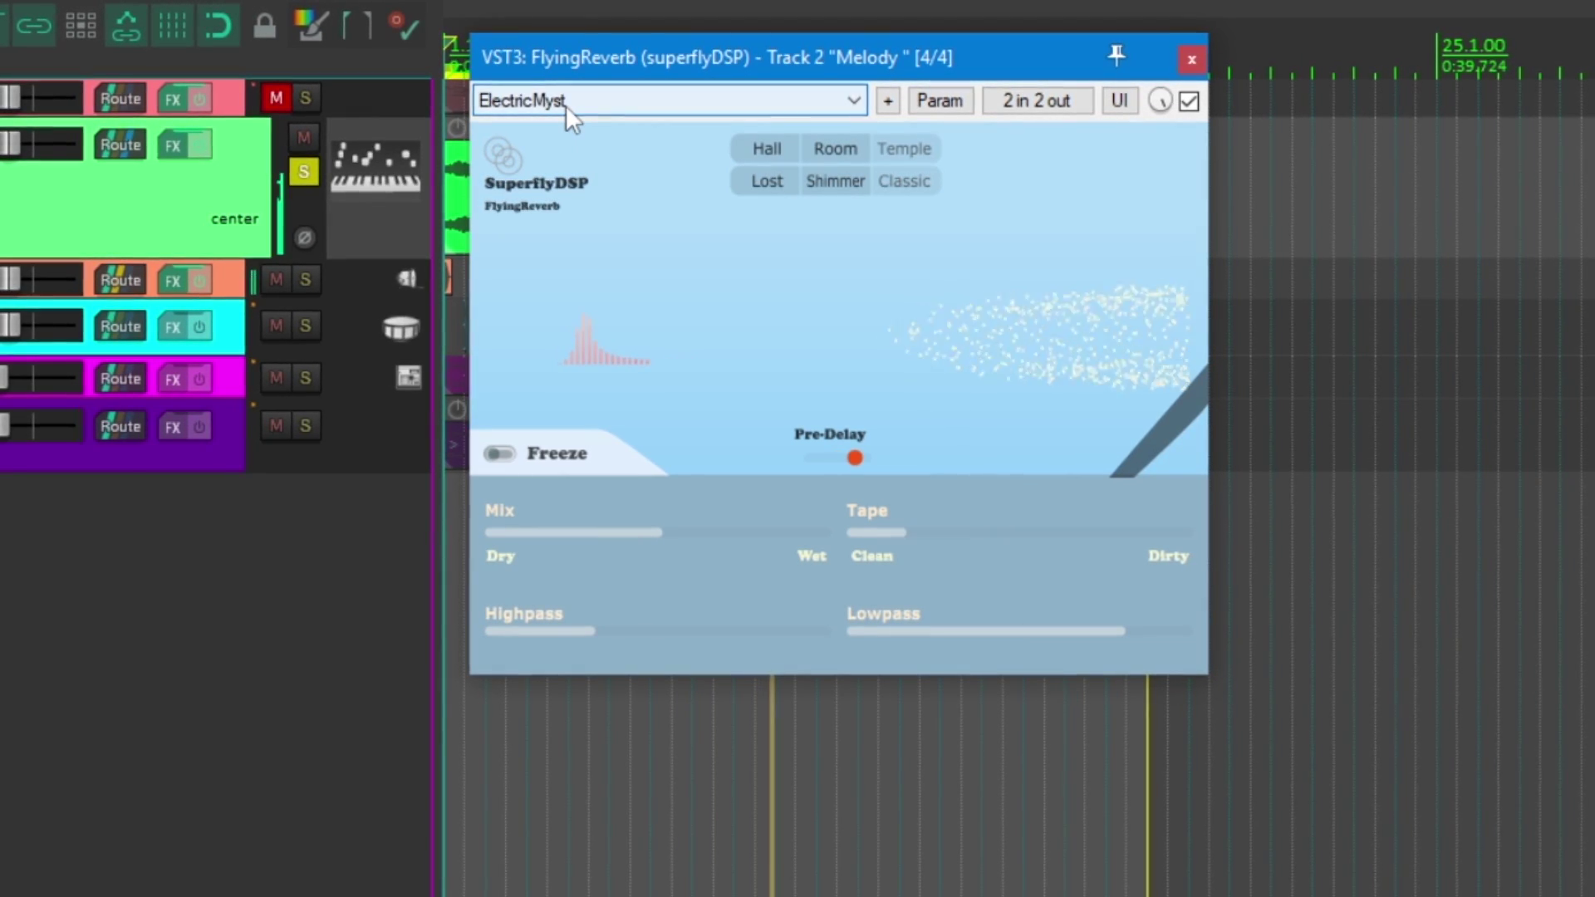
scroll(566, 106, down, 1)
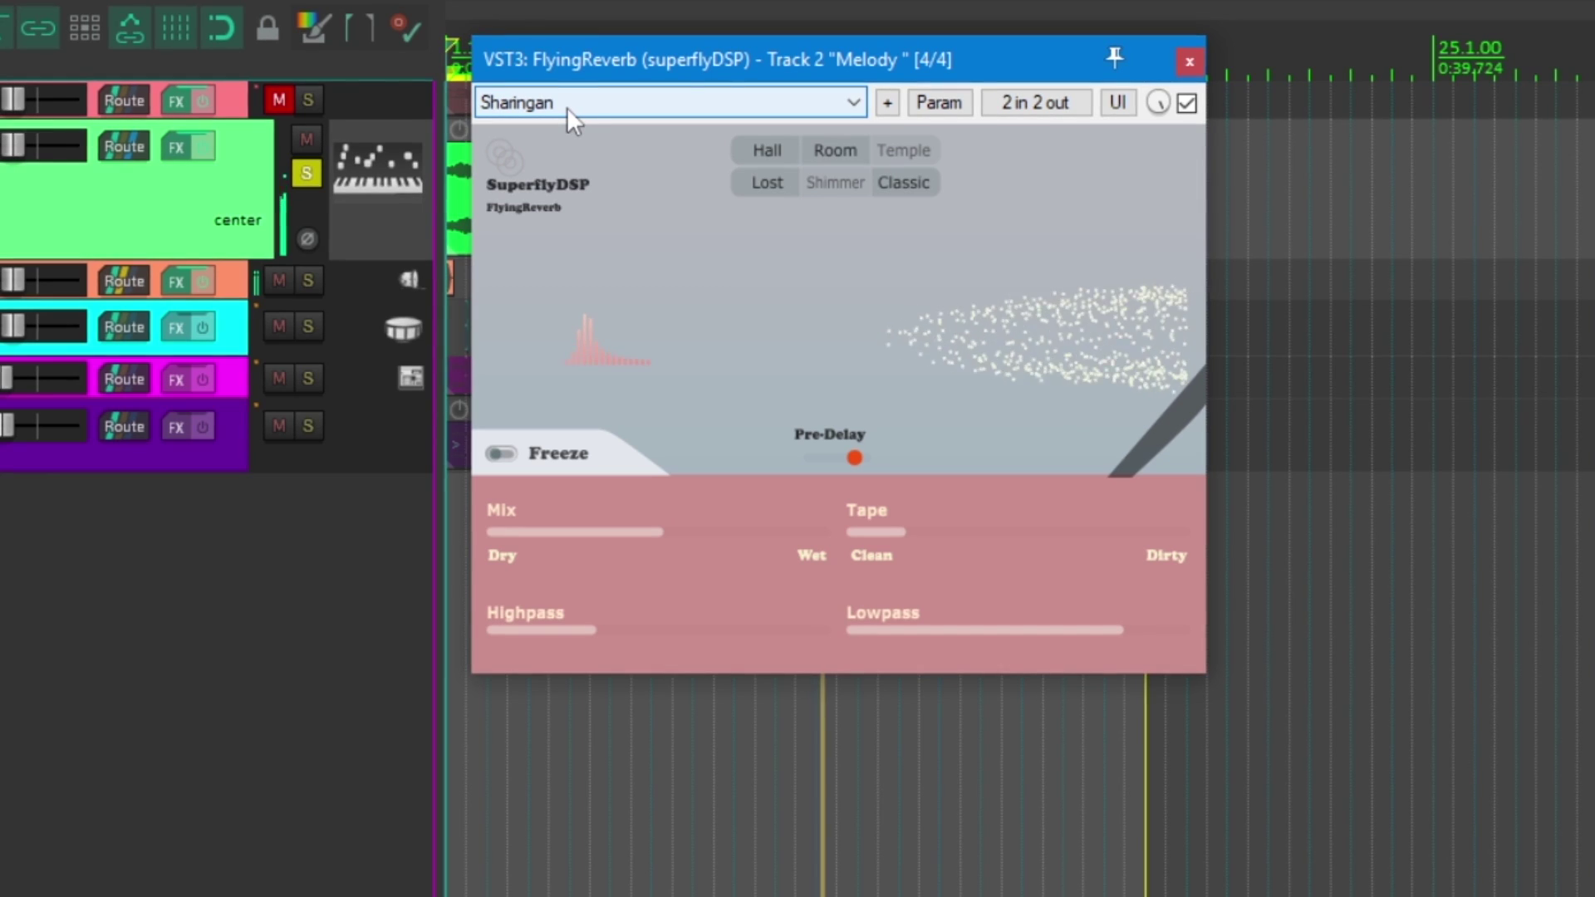
scroll(568, 108, down, 1)
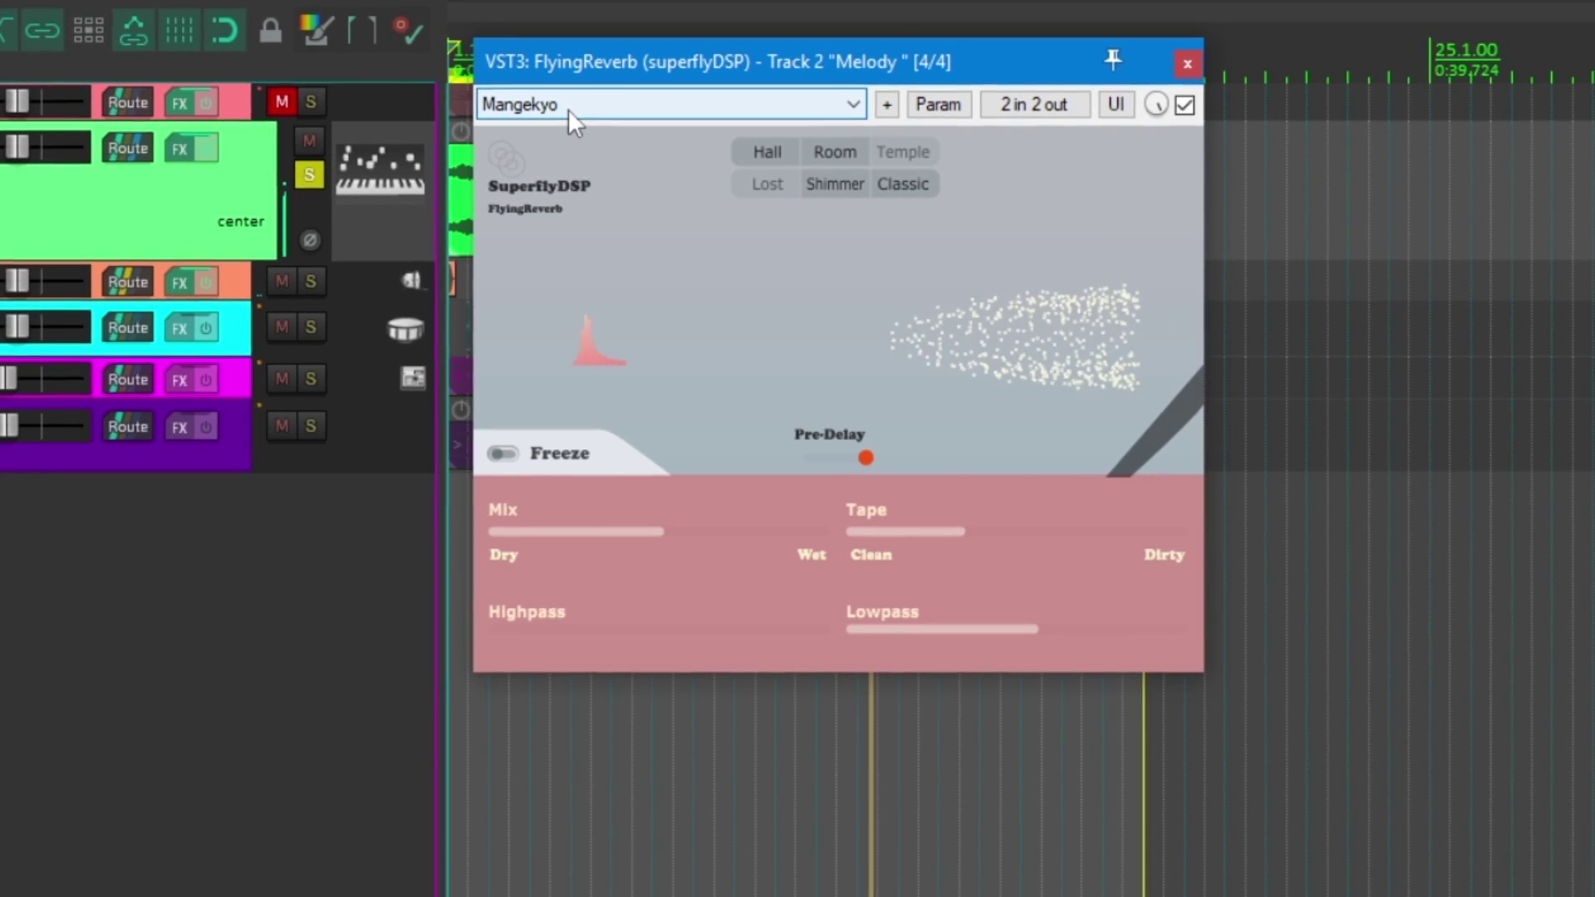
scroll(568, 108, down, 1)
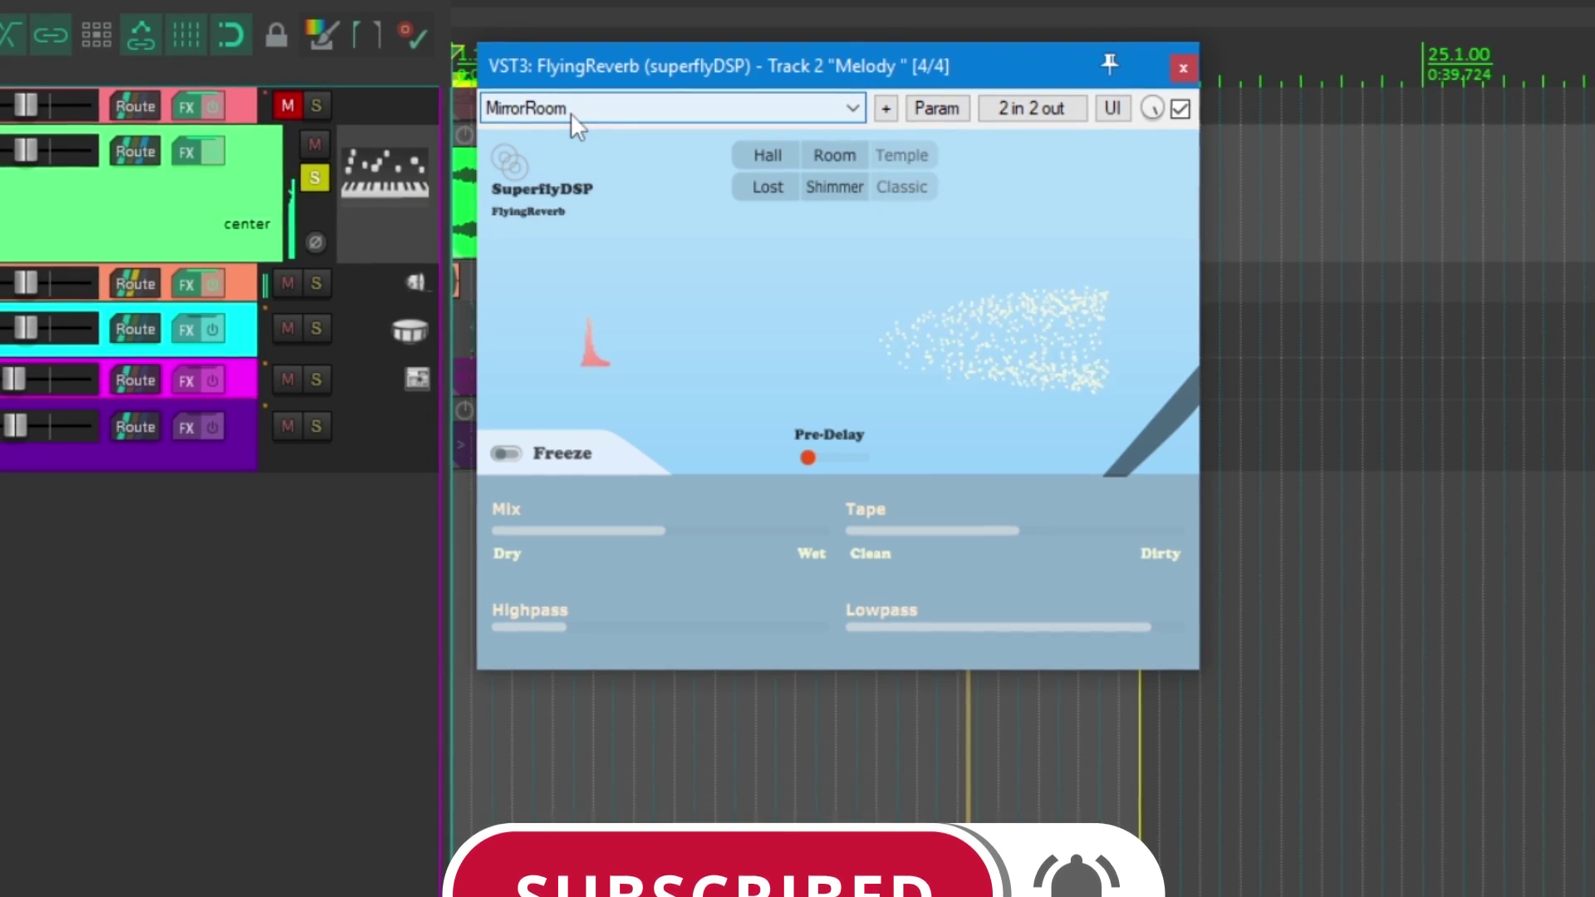
scroll(570, 112, down, 1)
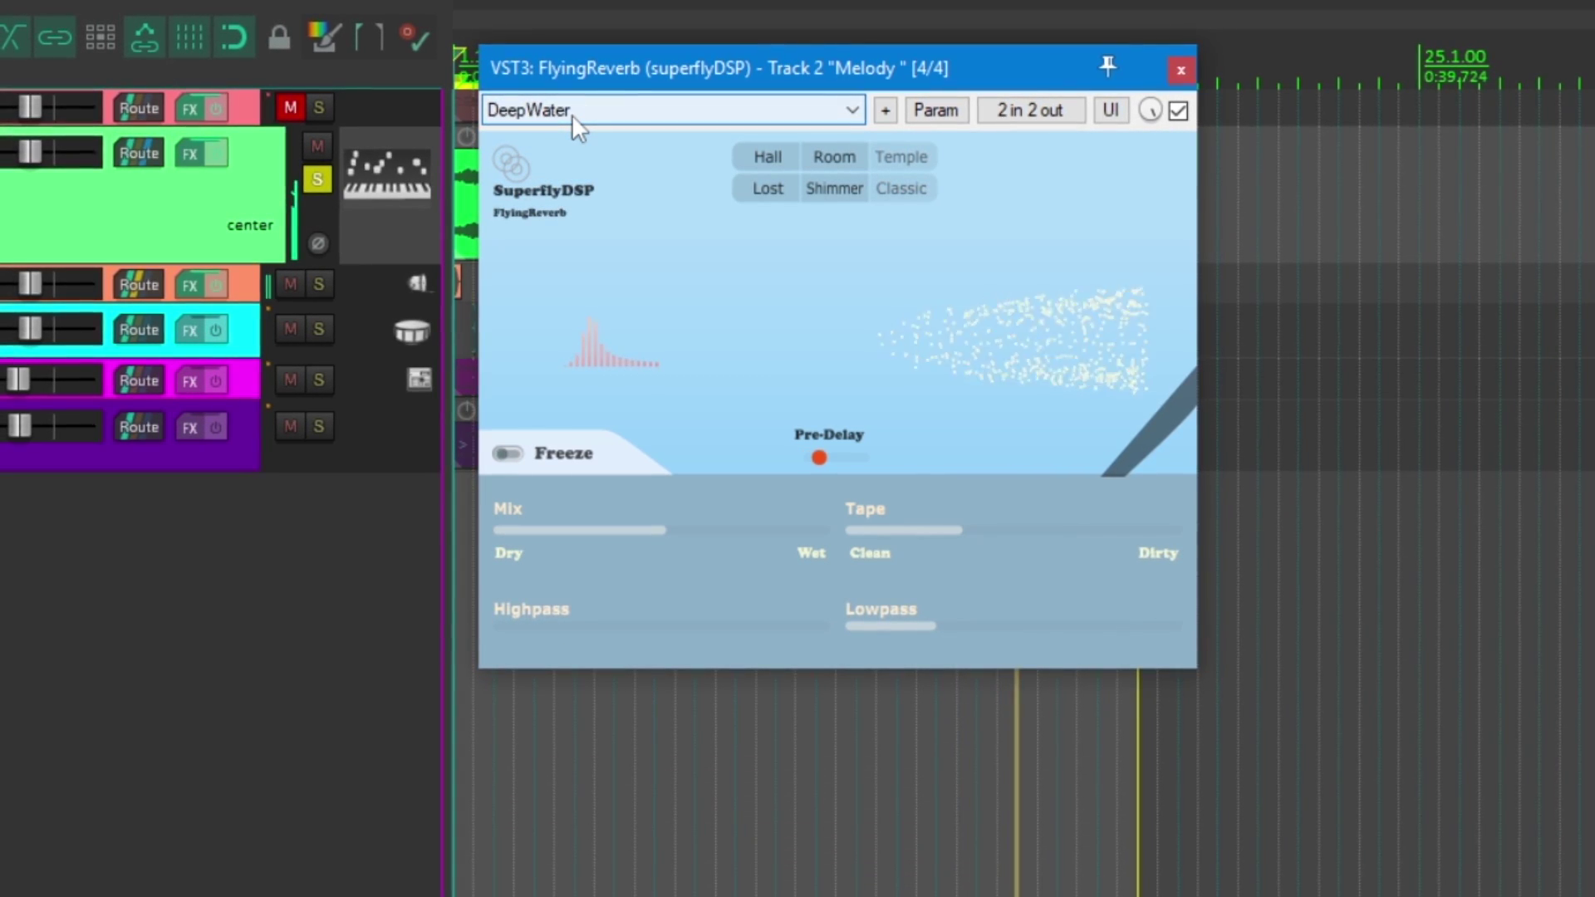
scroll(571, 114, down, 1)
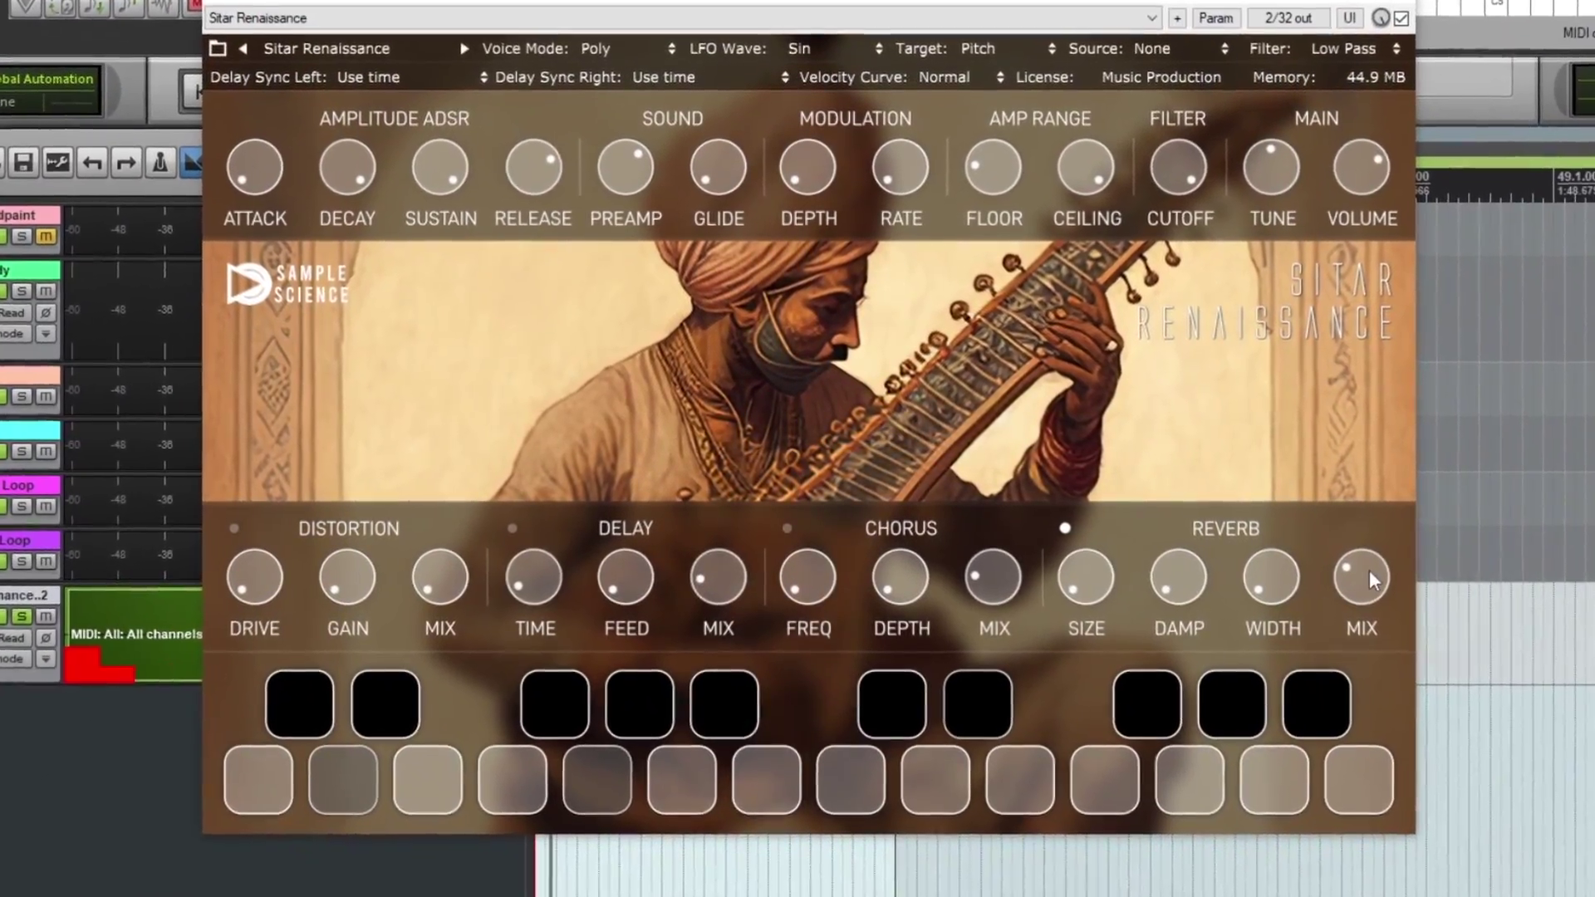
Step: Raise Sitar Renaissance's reverb mix, turn on its chorus and try a higher chorus mix before lowering it again
drag(1369, 546, 1379, 486)
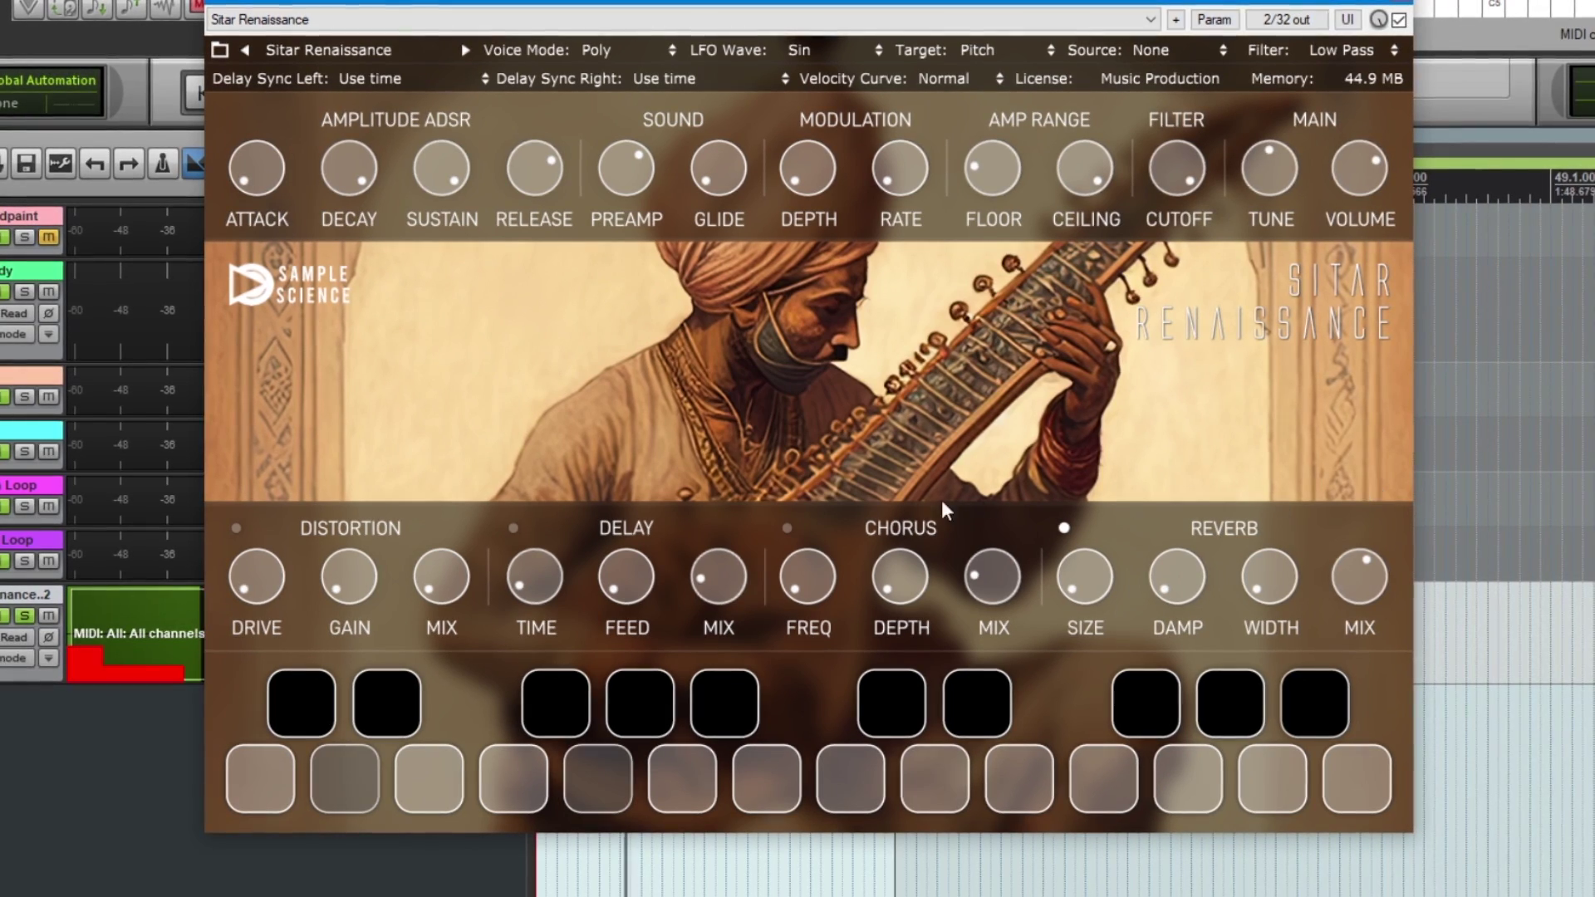
click(787, 528)
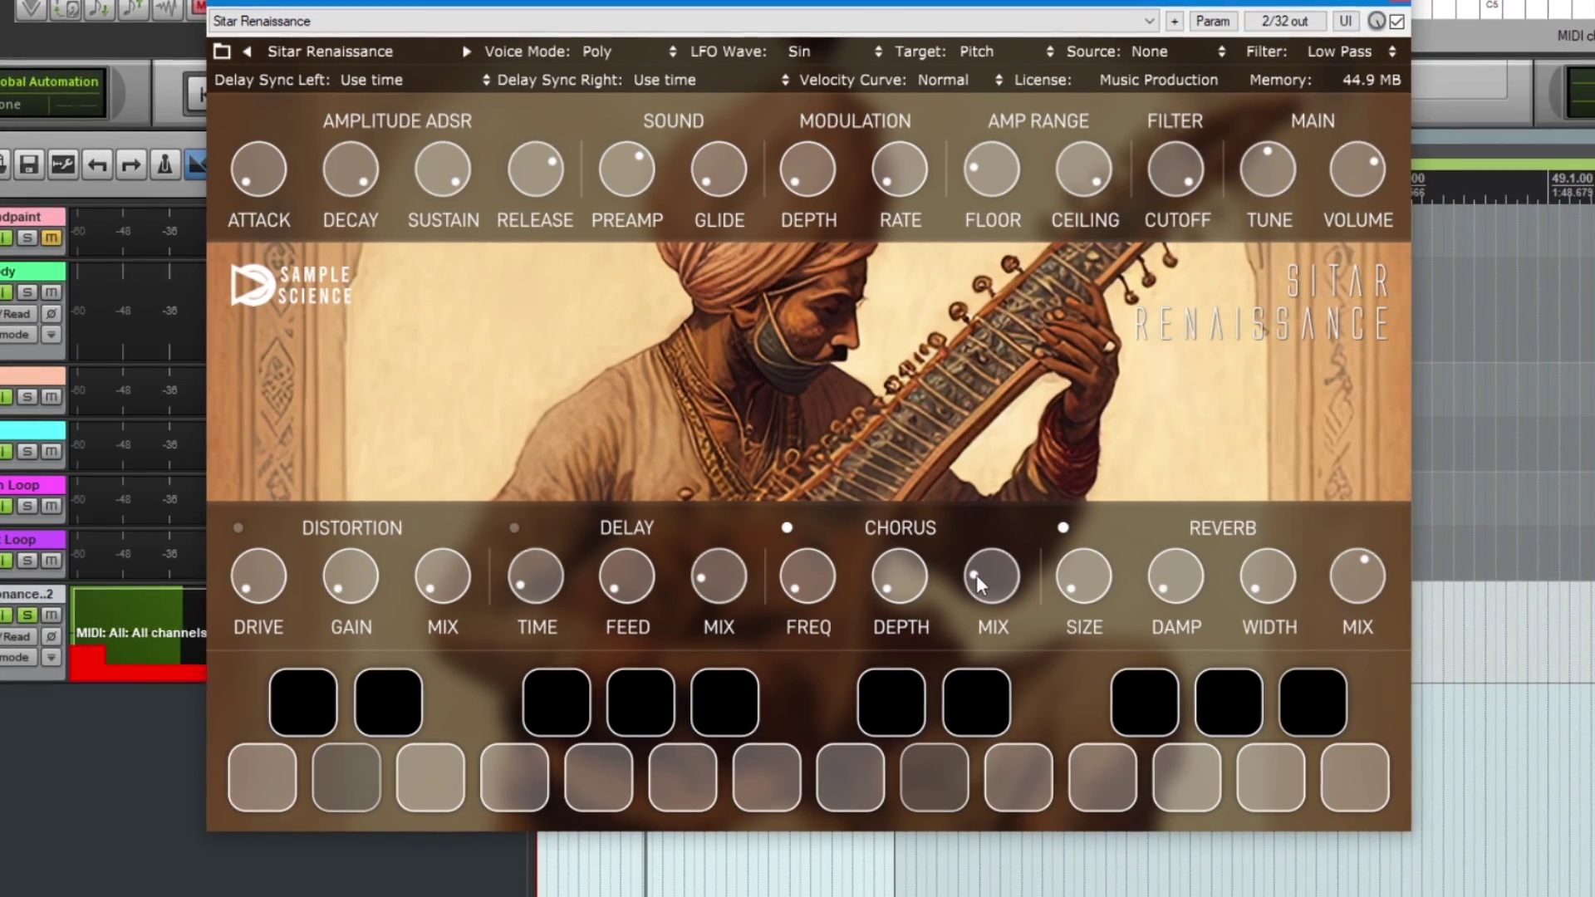
drag(977, 575, 993, 427)
drag(980, 515, 988, 563)
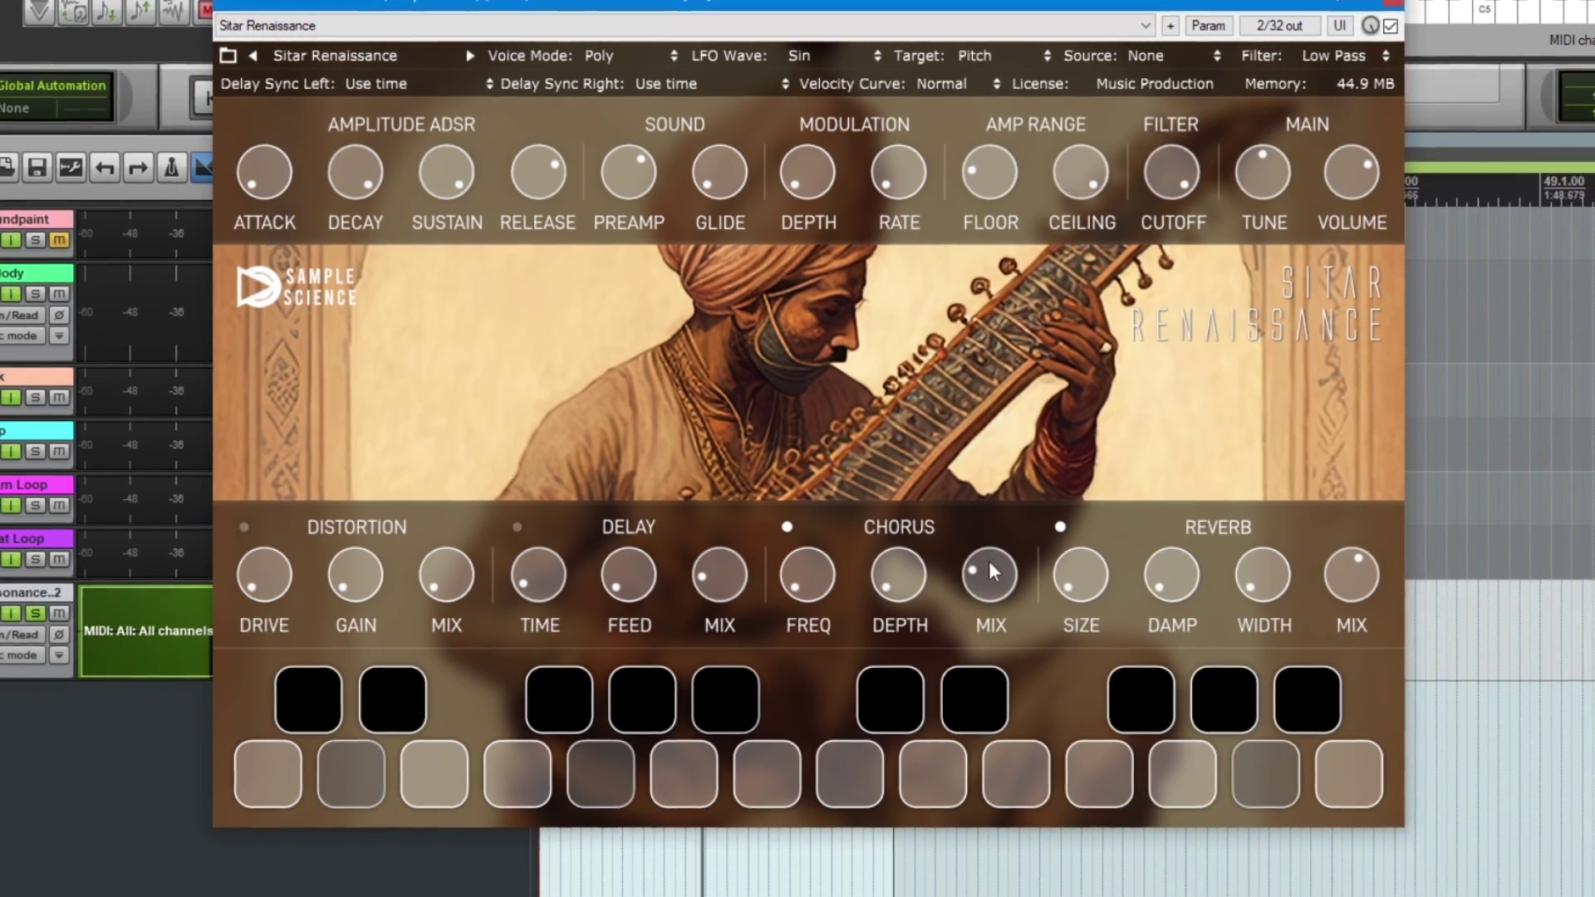
Step: Turn on the Sitar Renaissance delay and raise its mix to about the middle of the range
click(518, 526)
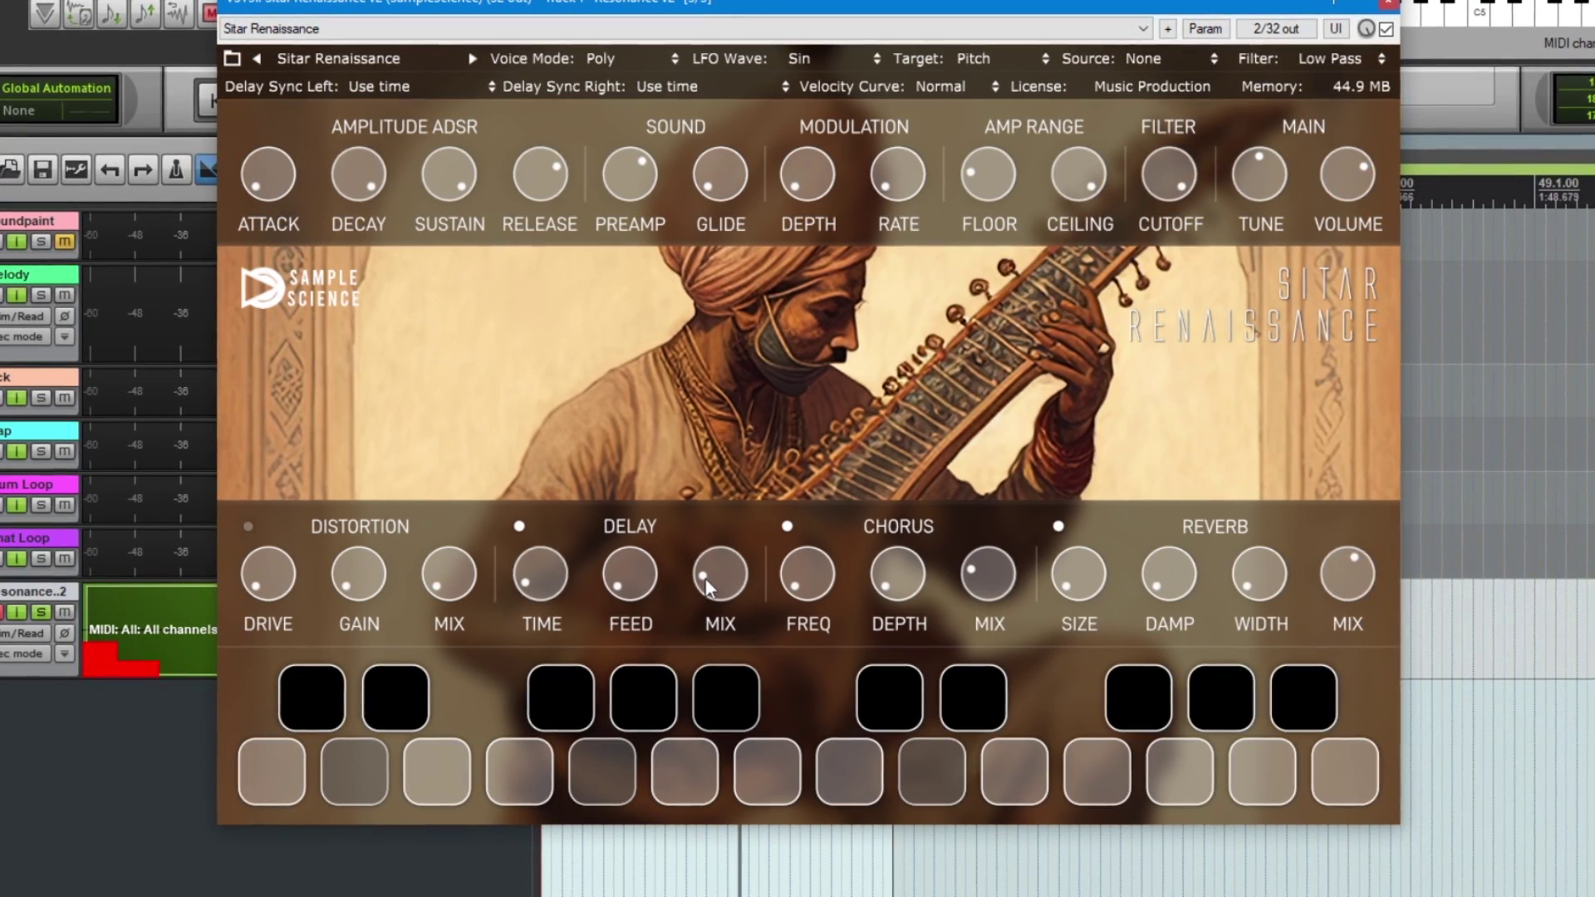
drag(709, 575, 719, 475)
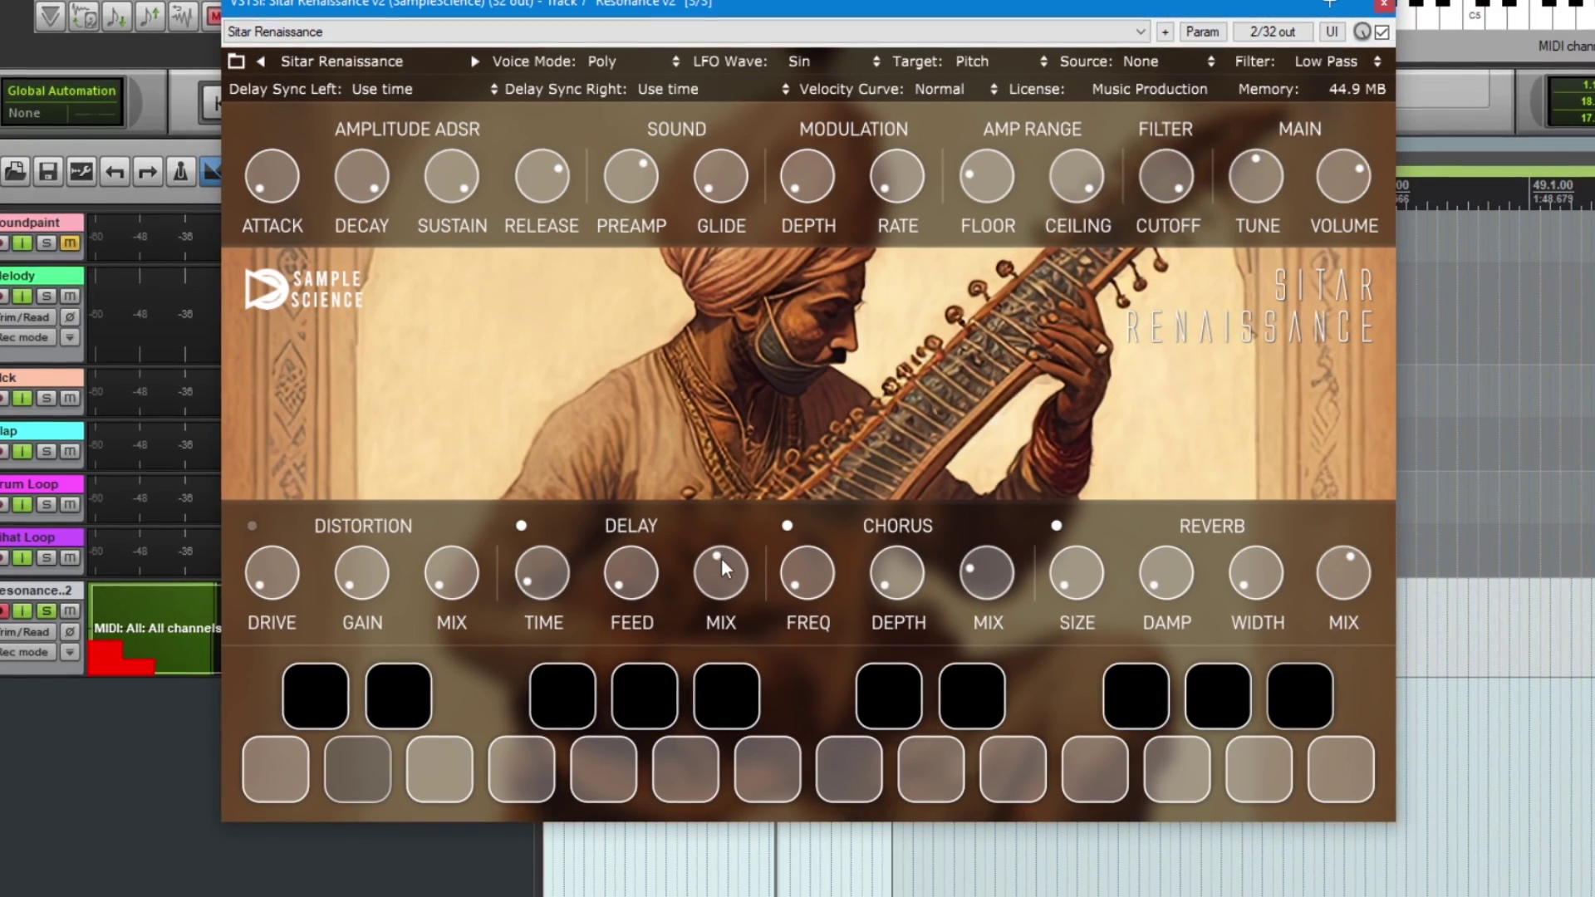
drag(725, 550, 725, 555)
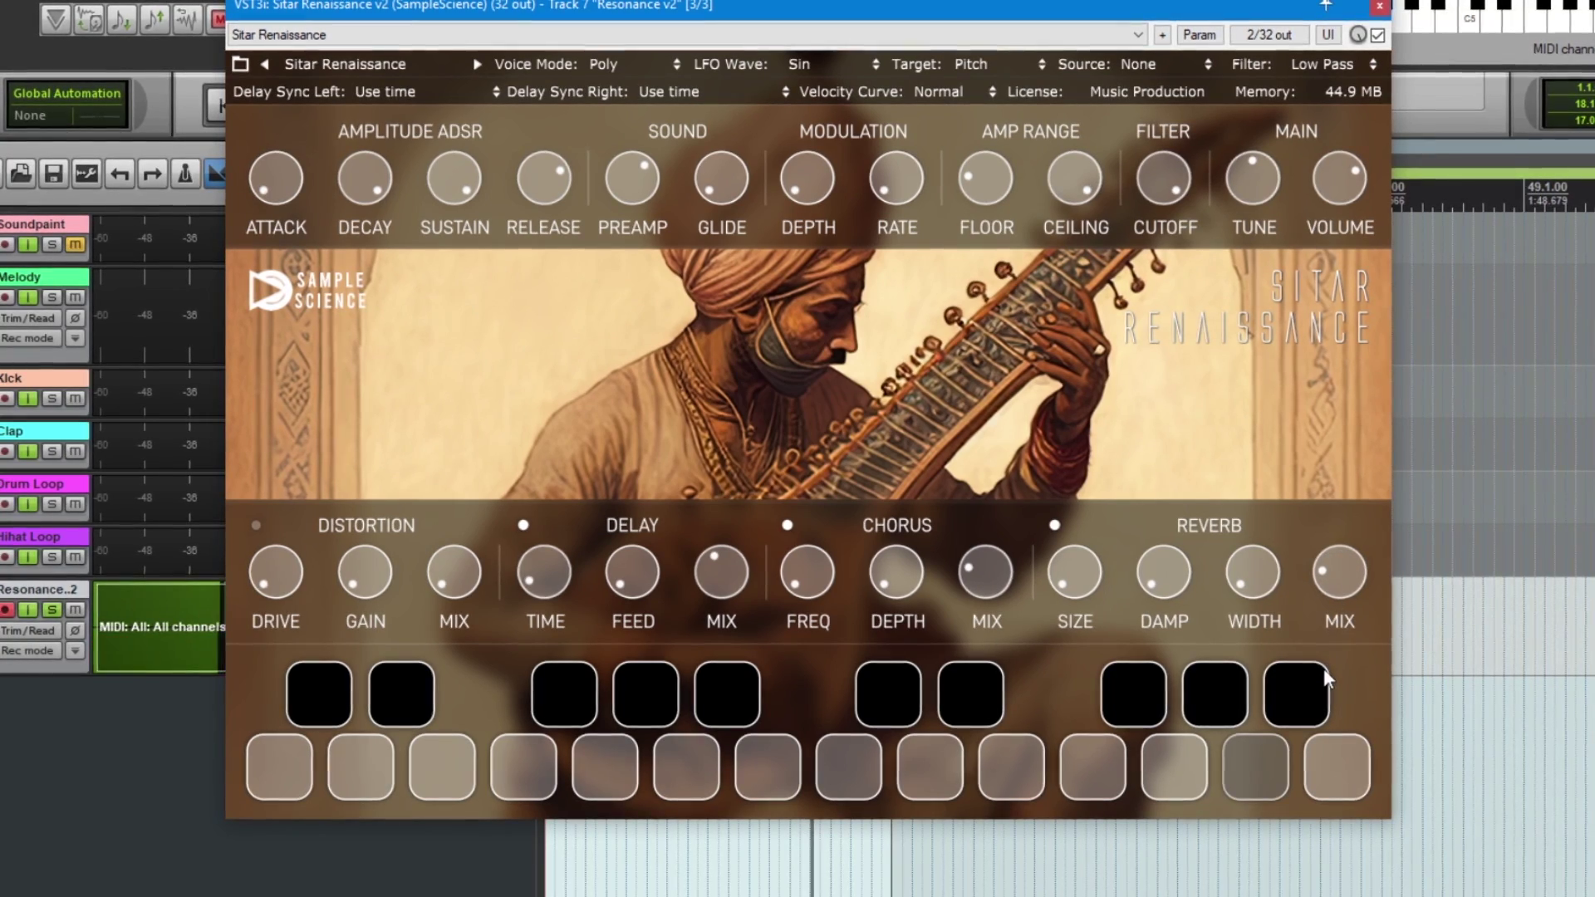
Step: Readjust the reverb mix on Sitar Renaissance and switch the chorus off
drag(1322, 667, 1337, 625)
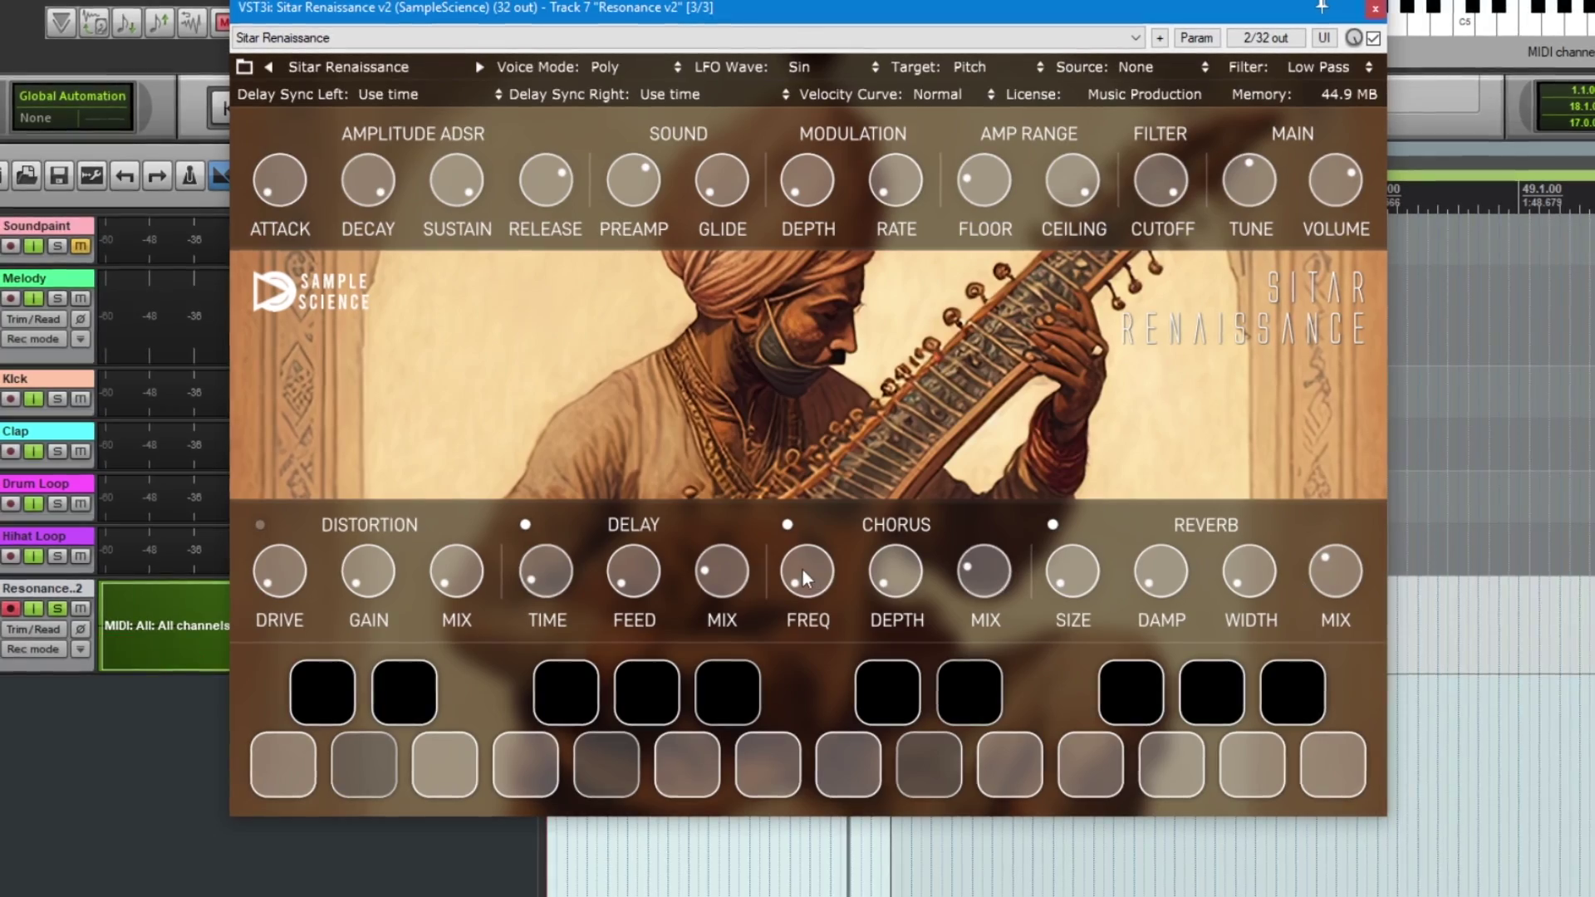
click(786, 525)
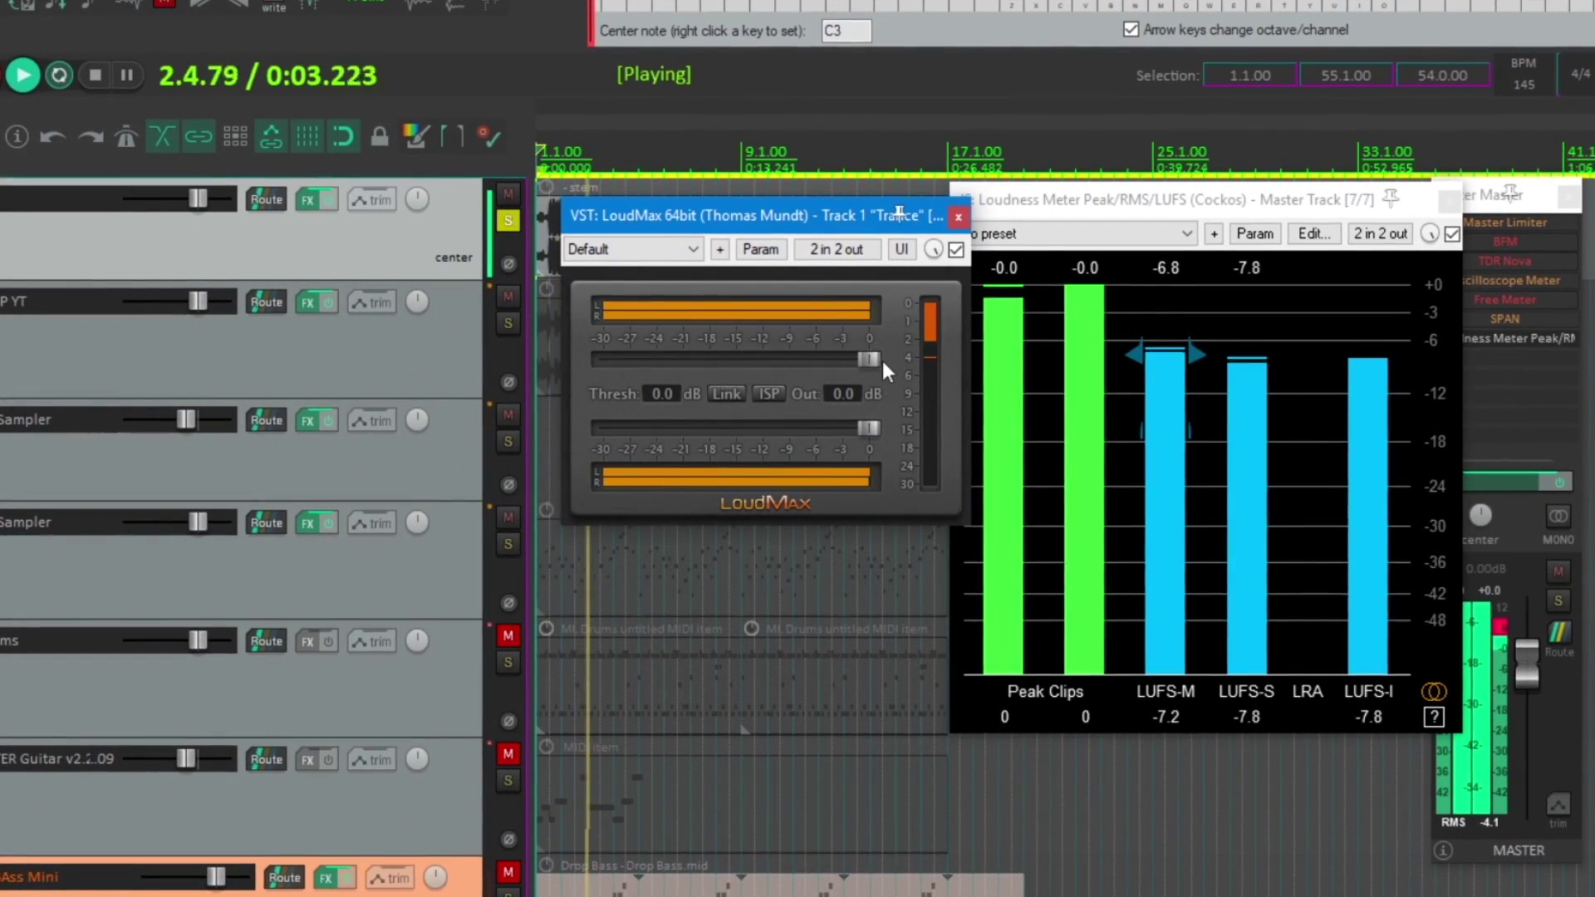
Step: Set the LoudMax threshold to -5.9 dB and enable Link
drag(874, 362, 819, 359)
click(727, 393)
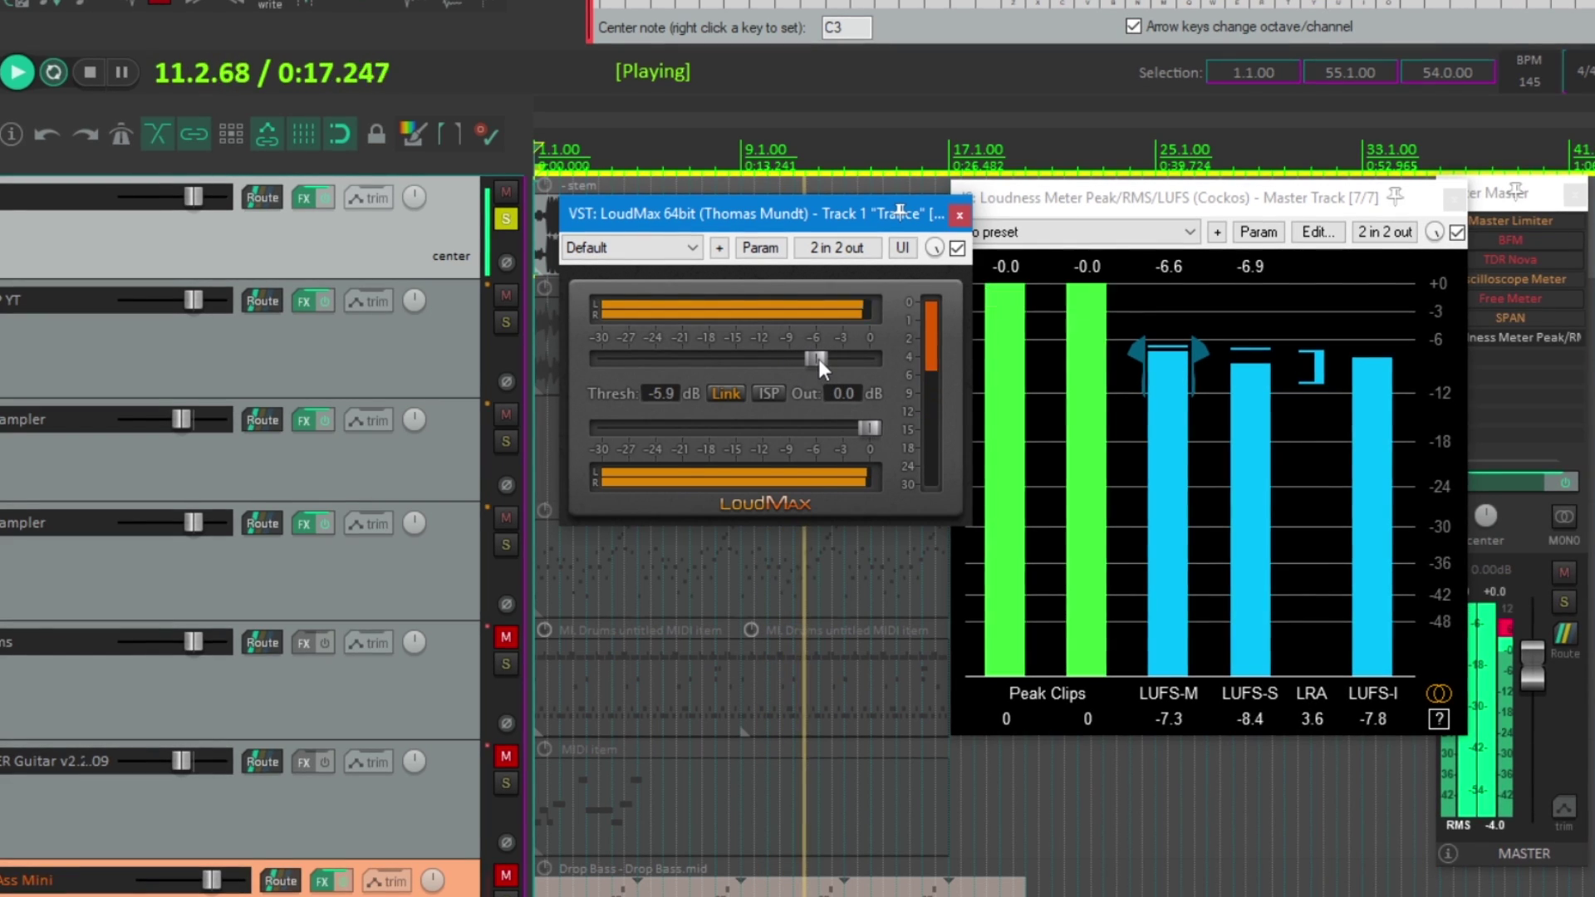
Step: Compare the levels with LoudMax bypassed and re-enabled, resetting the master and loudness meter peaks
click(957, 248)
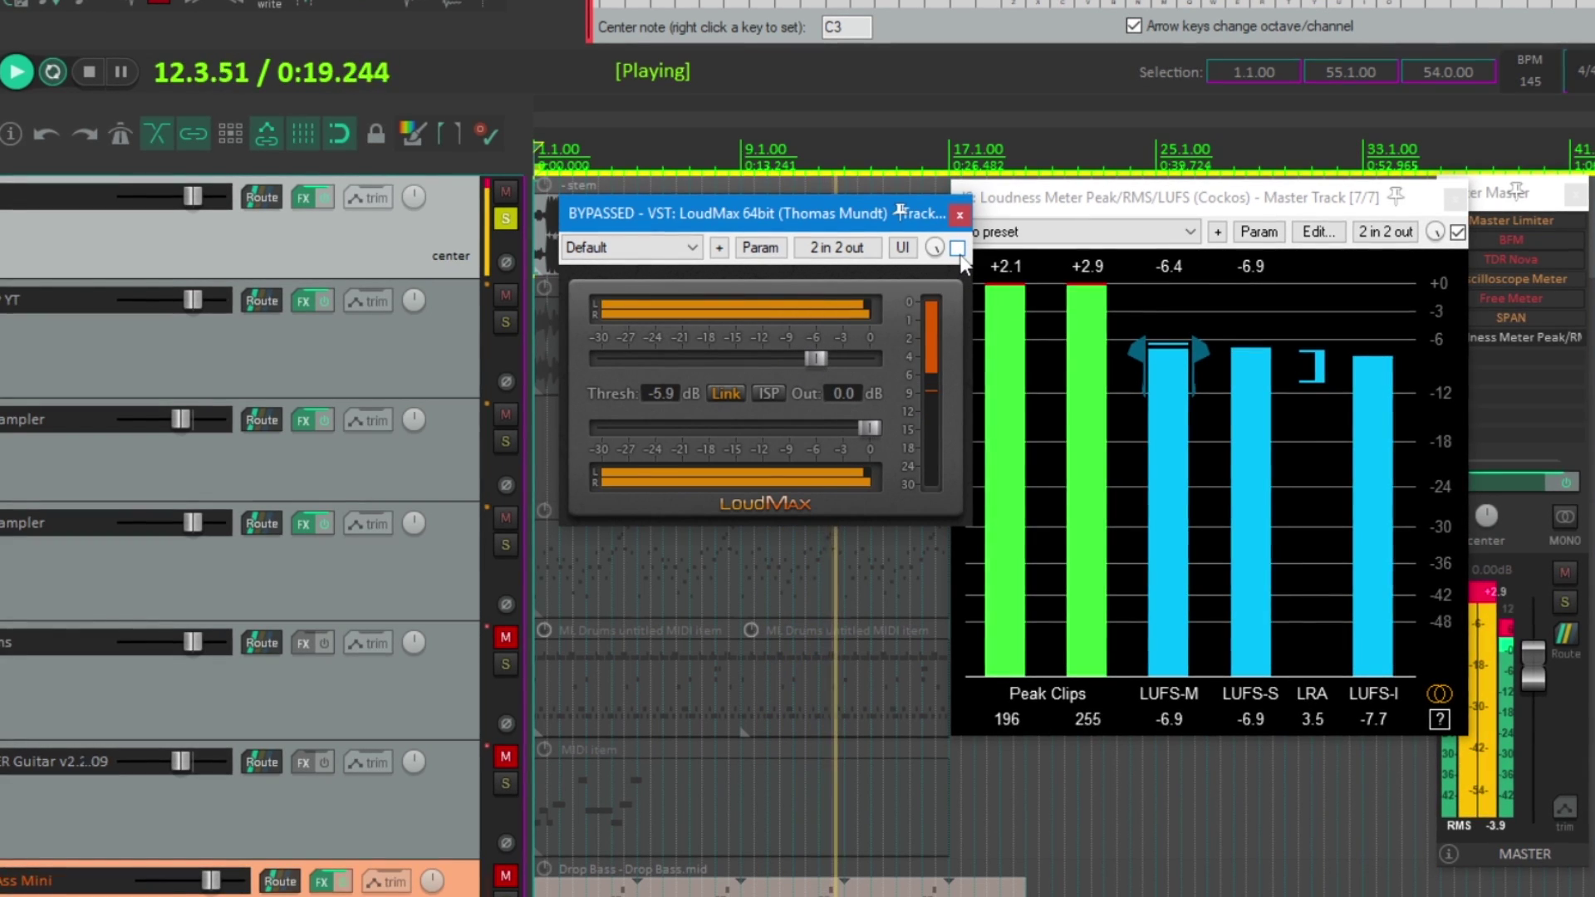
click(1480, 591)
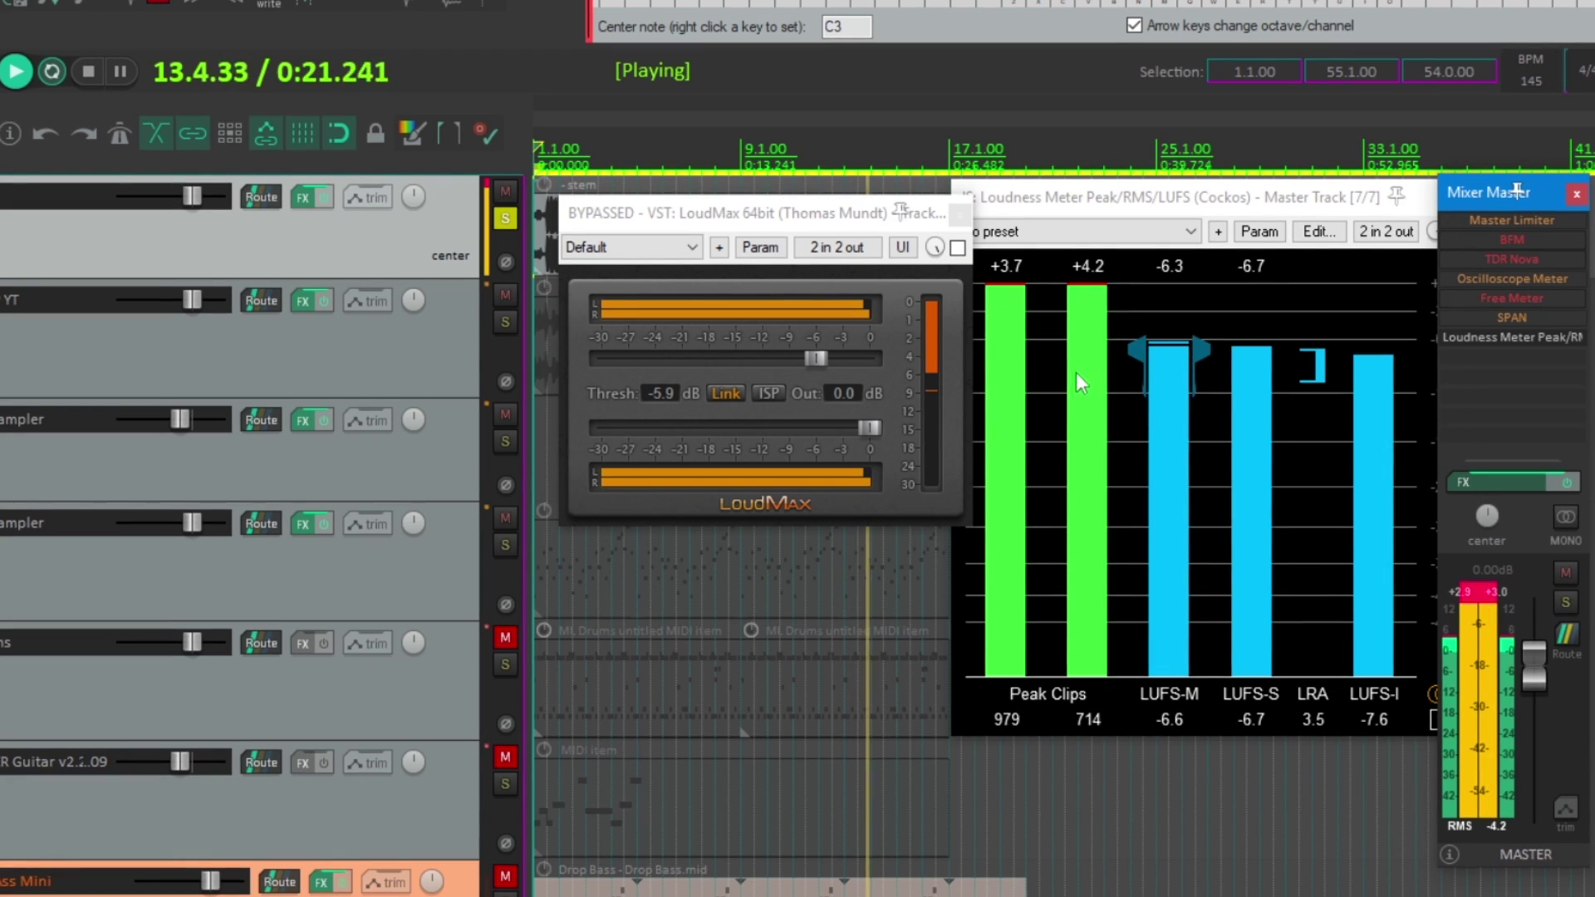
click(957, 248)
click(1487, 613)
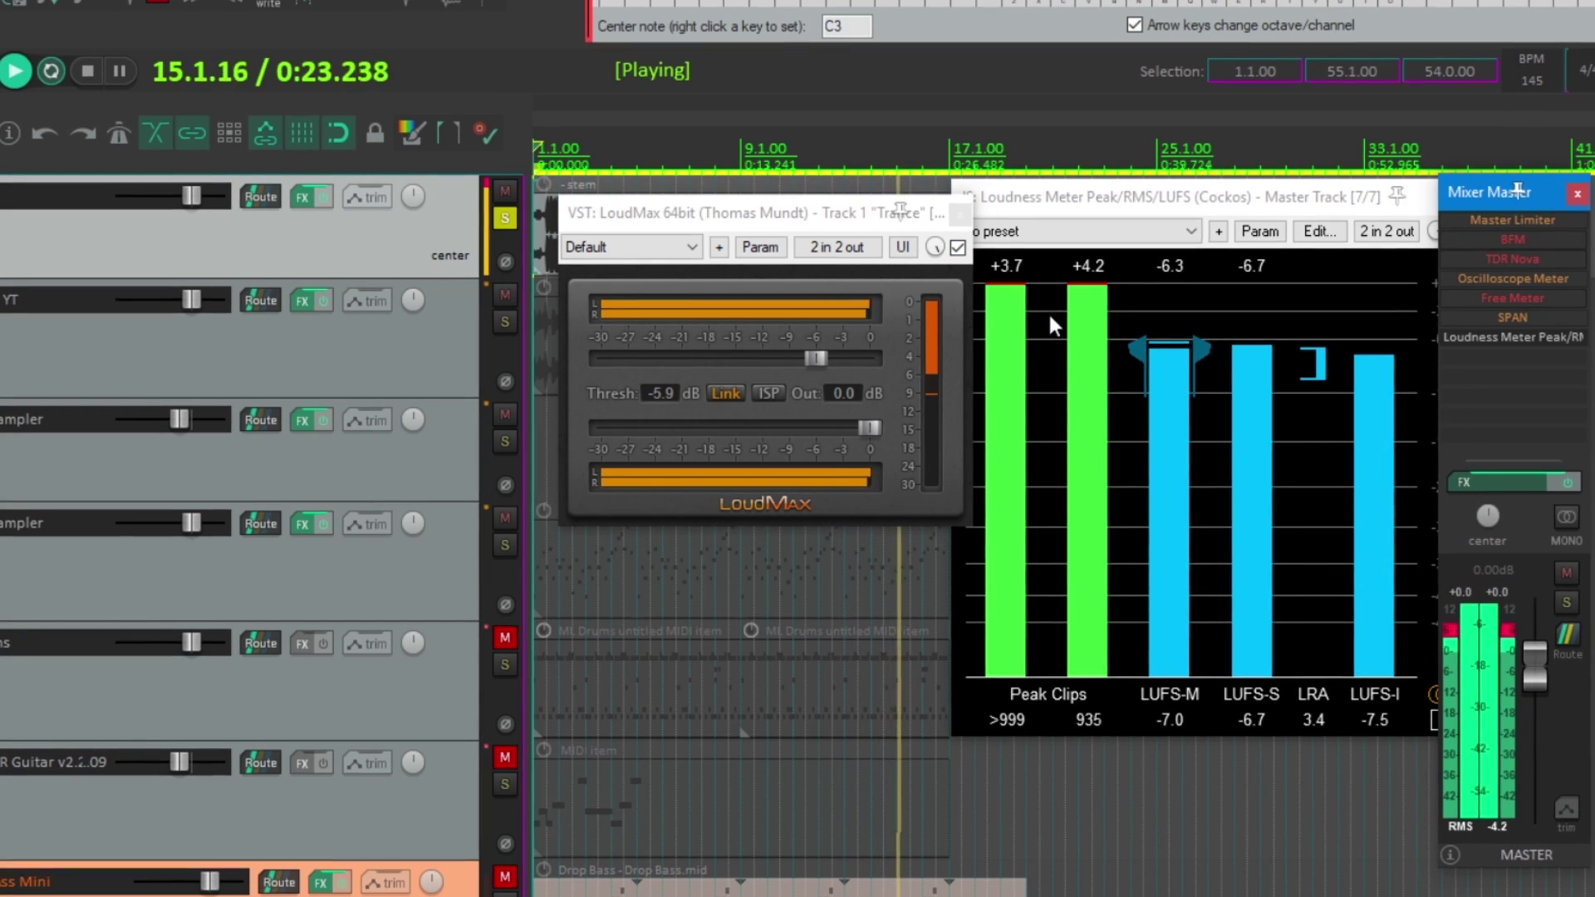
click(1071, 288)
click(850, 224)
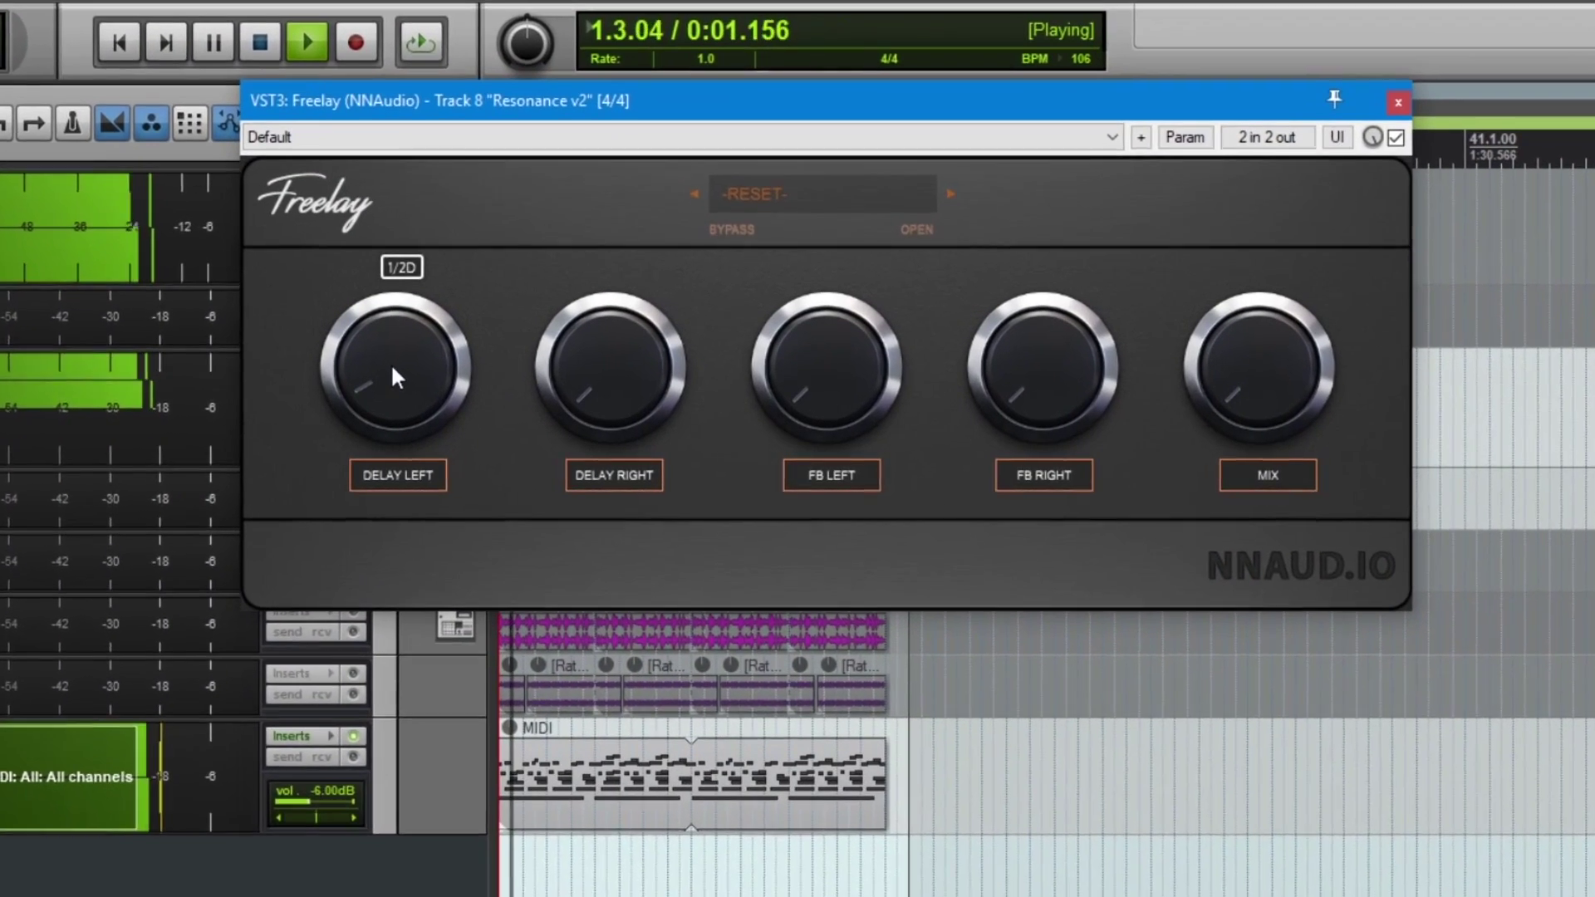
Step: Set Freelay's left and right delay times to 1/2 and bring up the mix
drag(391, 362, 394, 357)
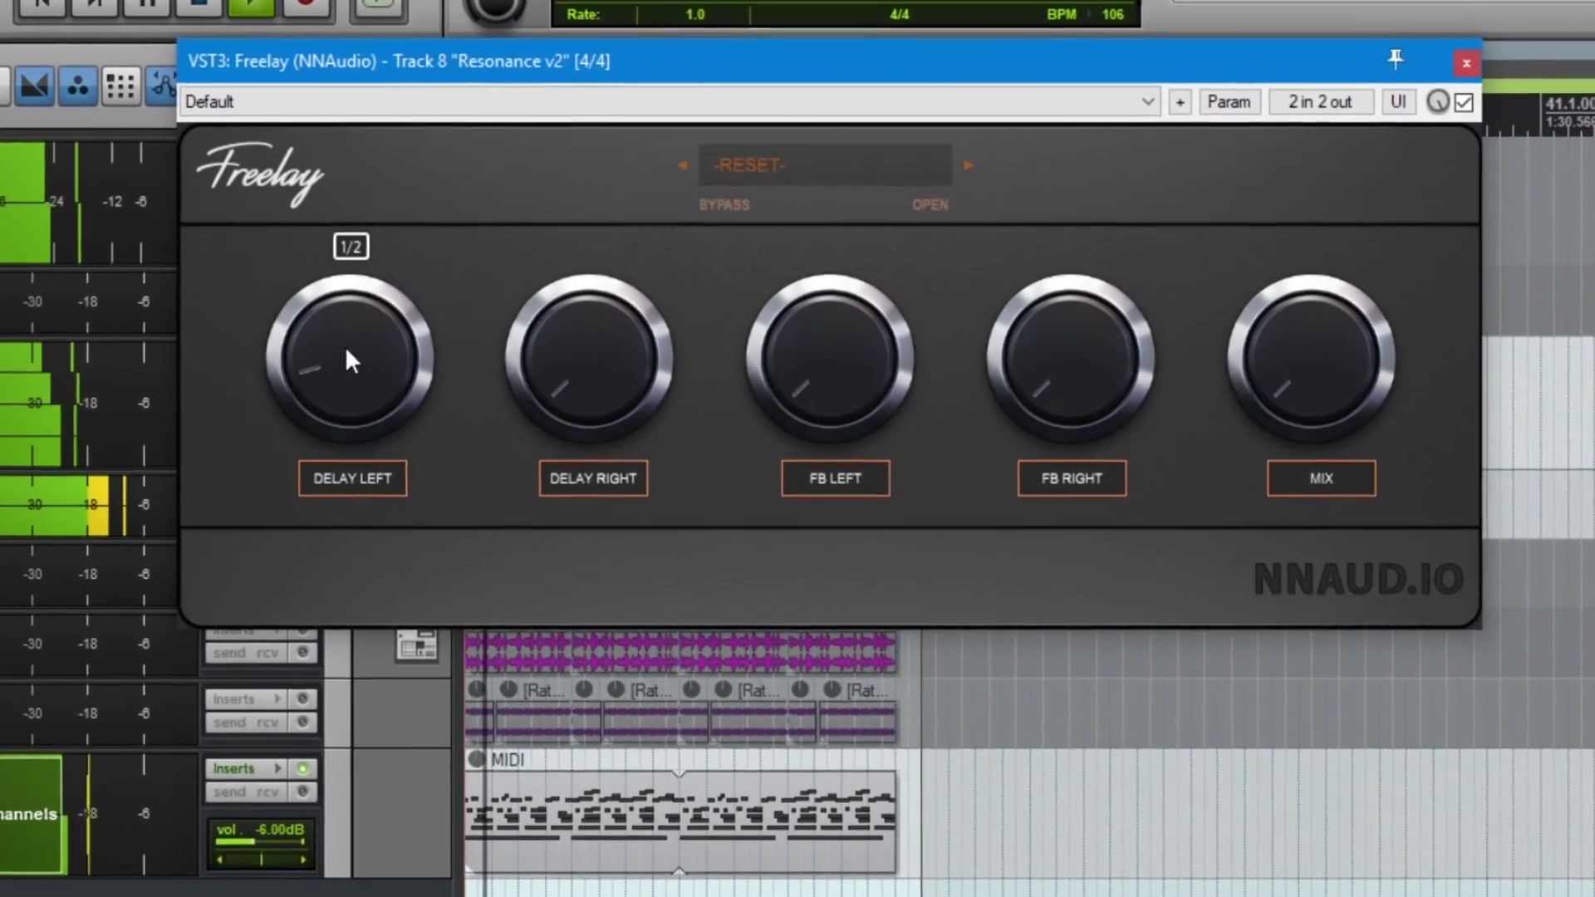
drag(622, 361, 625, 355)
drag(1255, 378, 1255, 372)
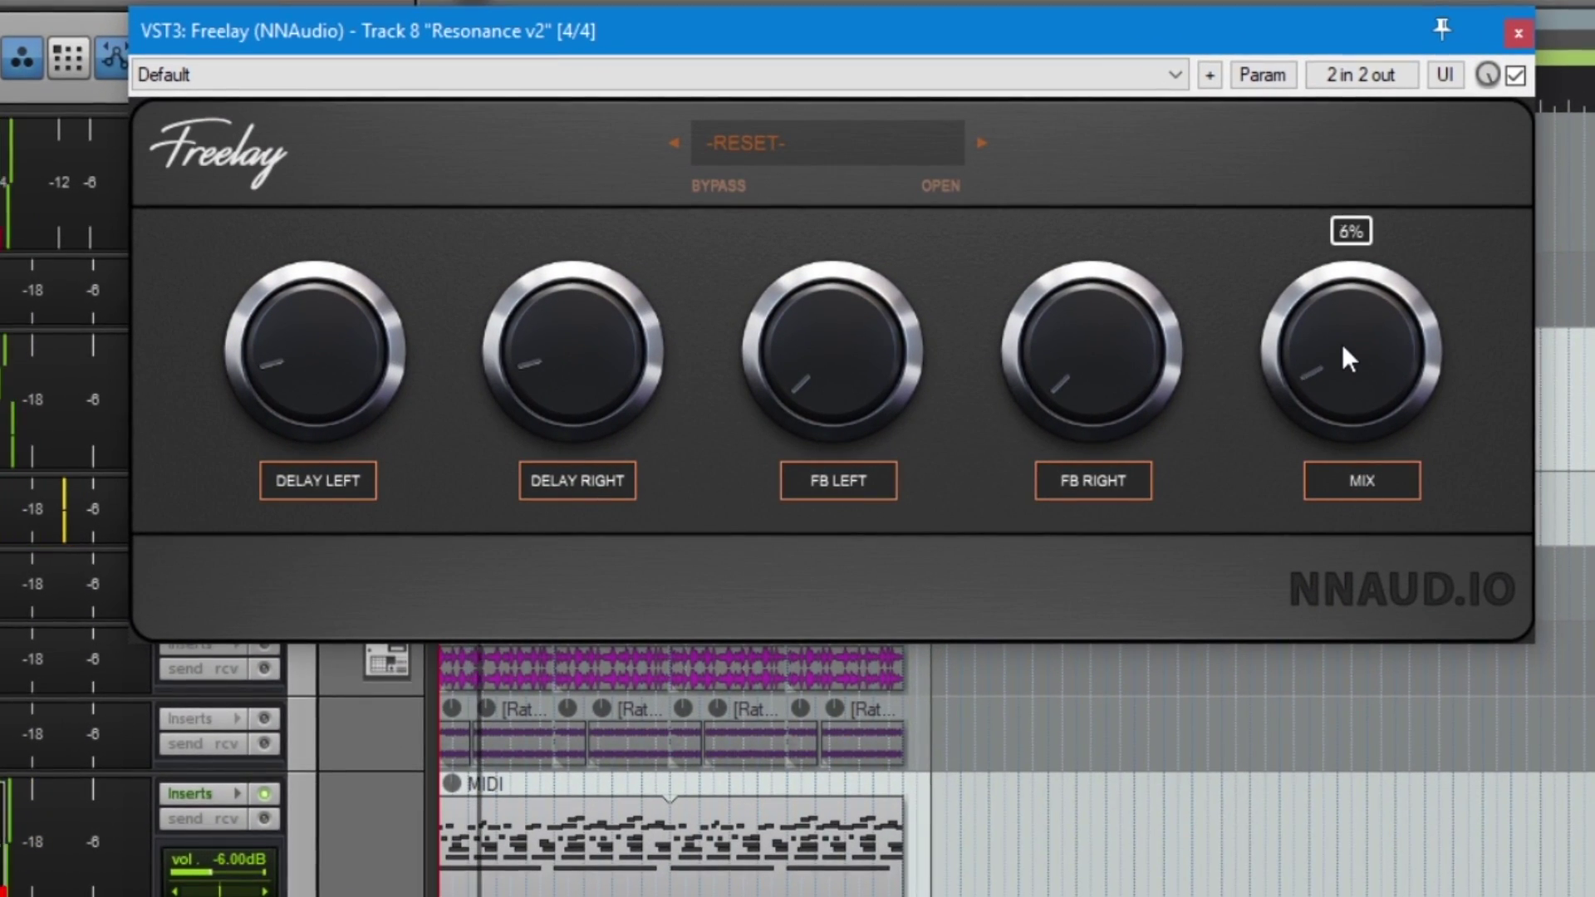
drag(1343, 349, 1344, 295)
Step: Give Freelay's left and right delays different, faster times and turn the left feedback well up
drag(554, 362, 560, 312)
drag(283, 384, 305, 284)
drag(844, 380, 819, 79)
mouse_move(1043, 338)
mouse_down()
mouse_move(1047, 116)
mouse_move(1036, 225)
mouse_move(1052, 353)
mouse_up()
Step: Compare the track with Freelay bypassed and re-enabled, and turn the right delay time control up further
click(1496, 84)
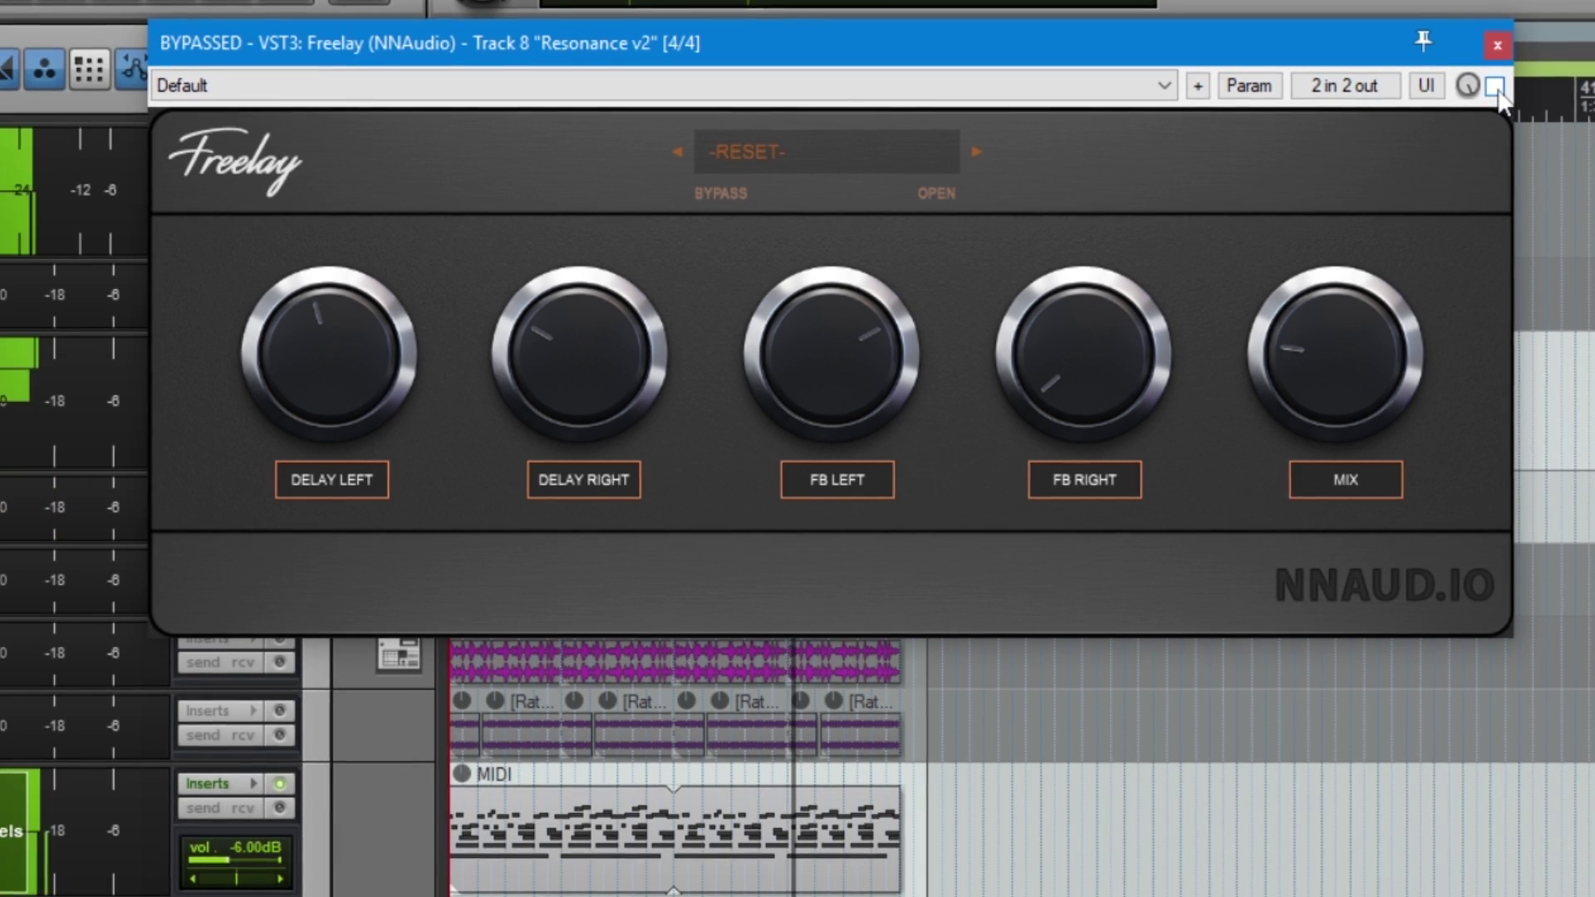
click(1496, 86)
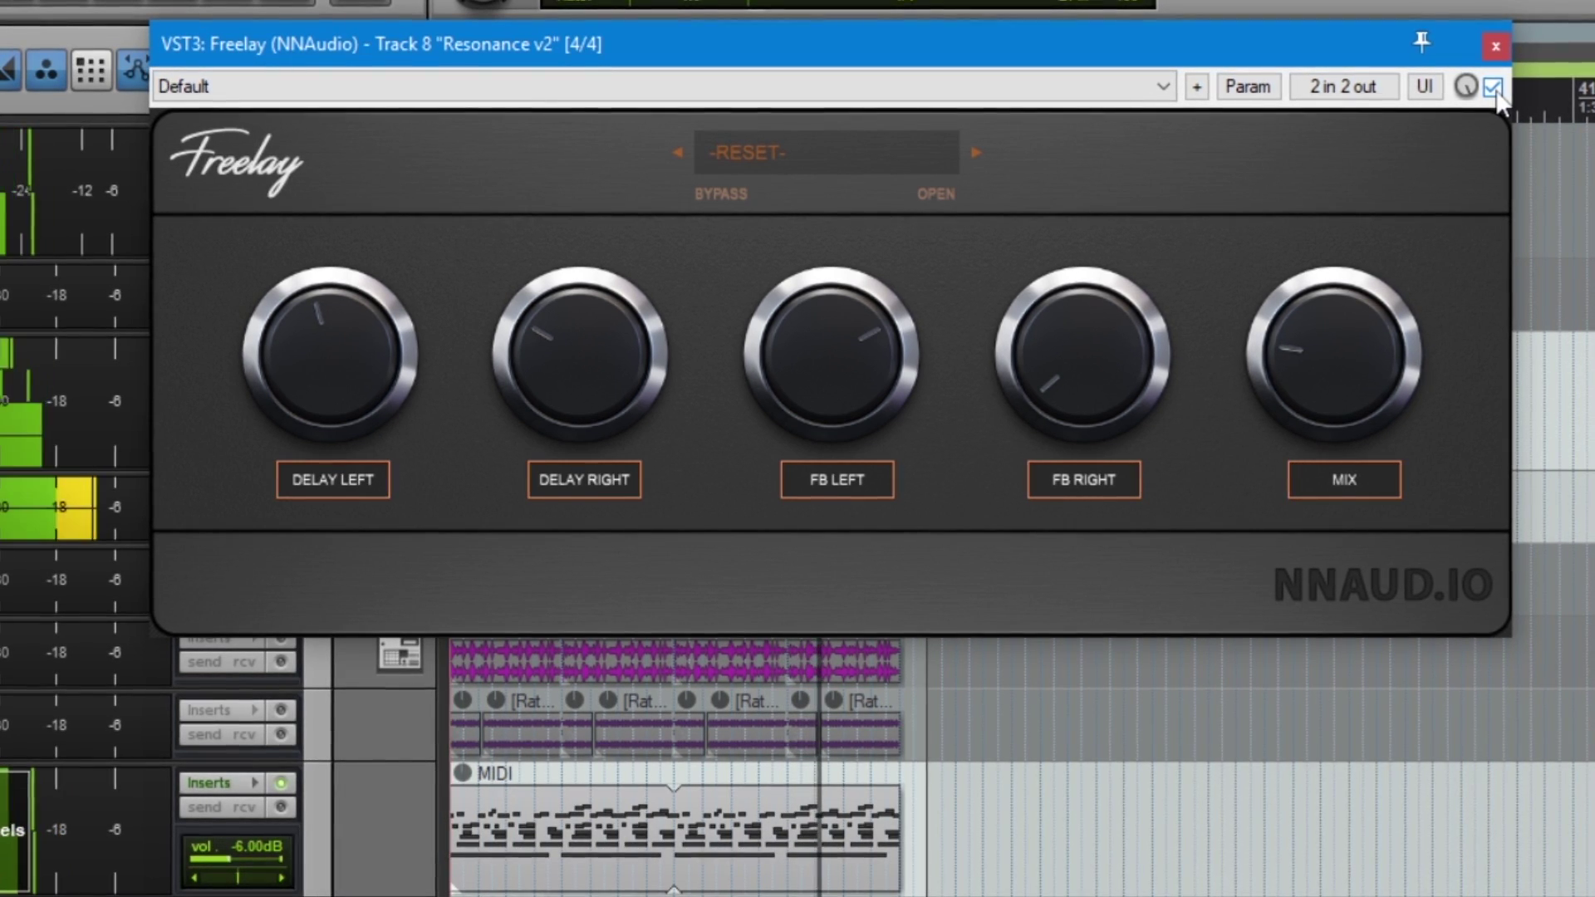
drag(592, 356, 588, 302)
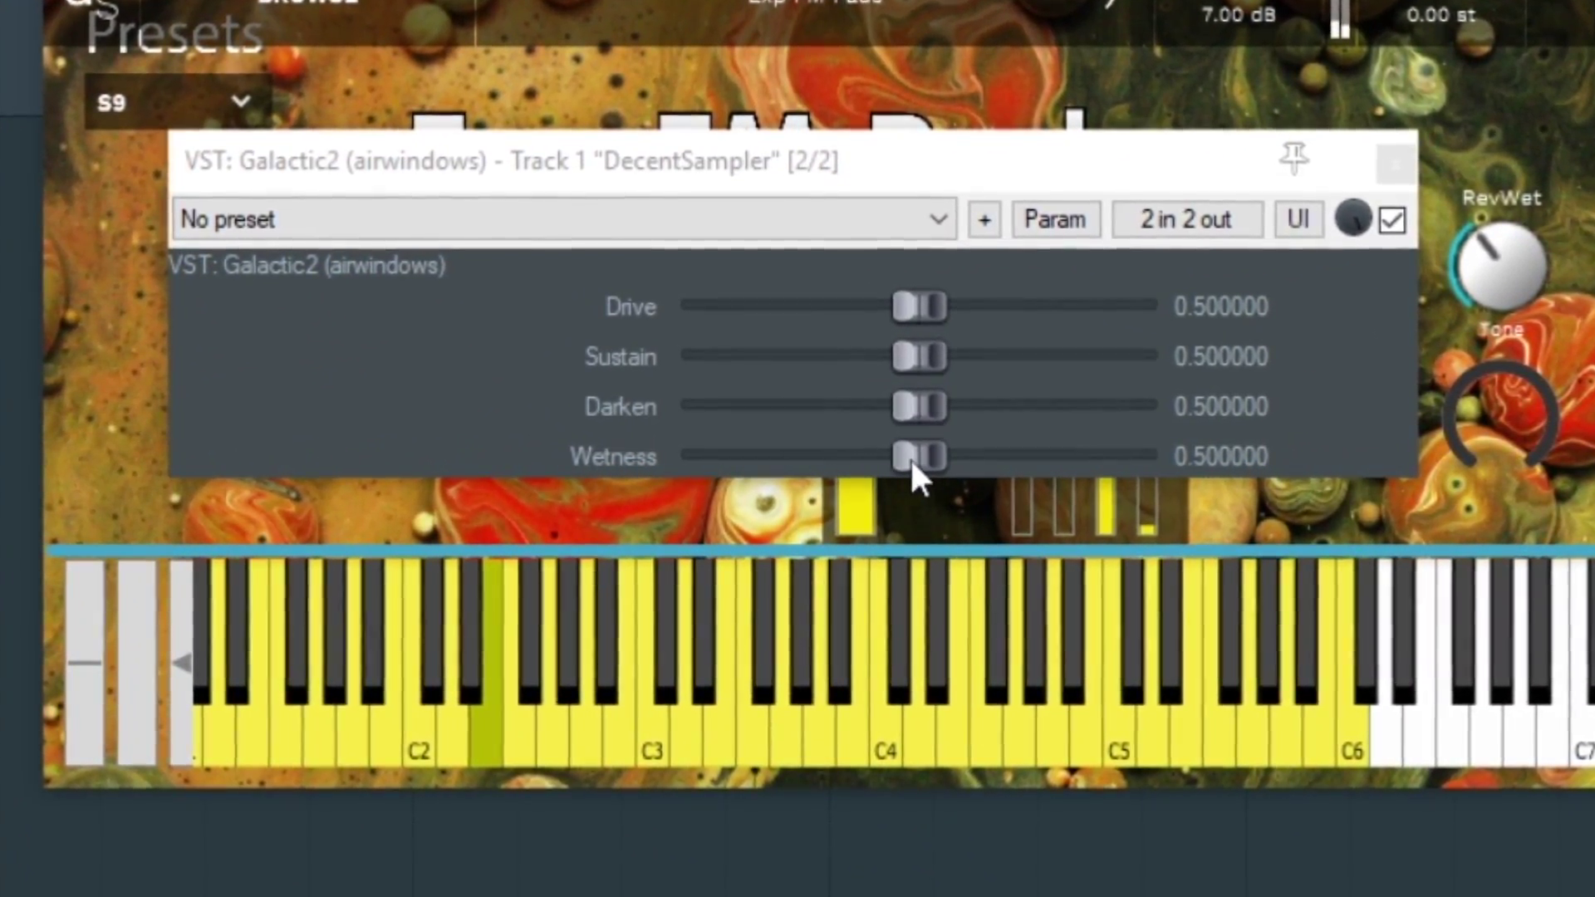
Step: Audition Galactic2's Wetness at 0.995, 0.317 and 0.091, and raise it back toward the maximum
drag(910, 458, 1131, 453)
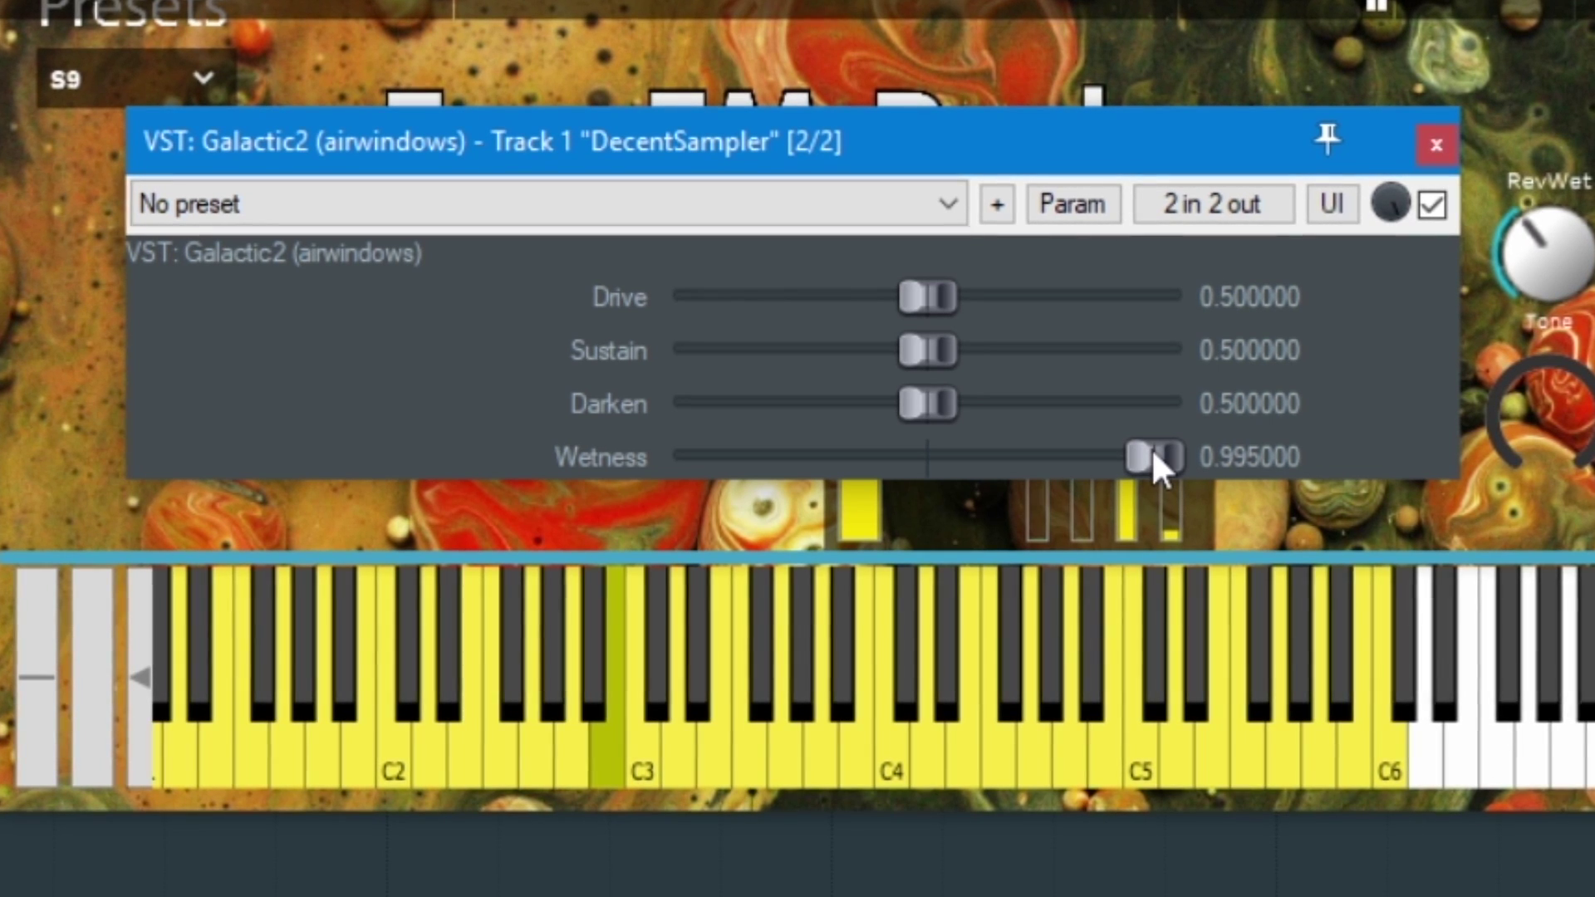
drag(1152, 447, 1030, 456)
drag(882, 455, 841, 455)
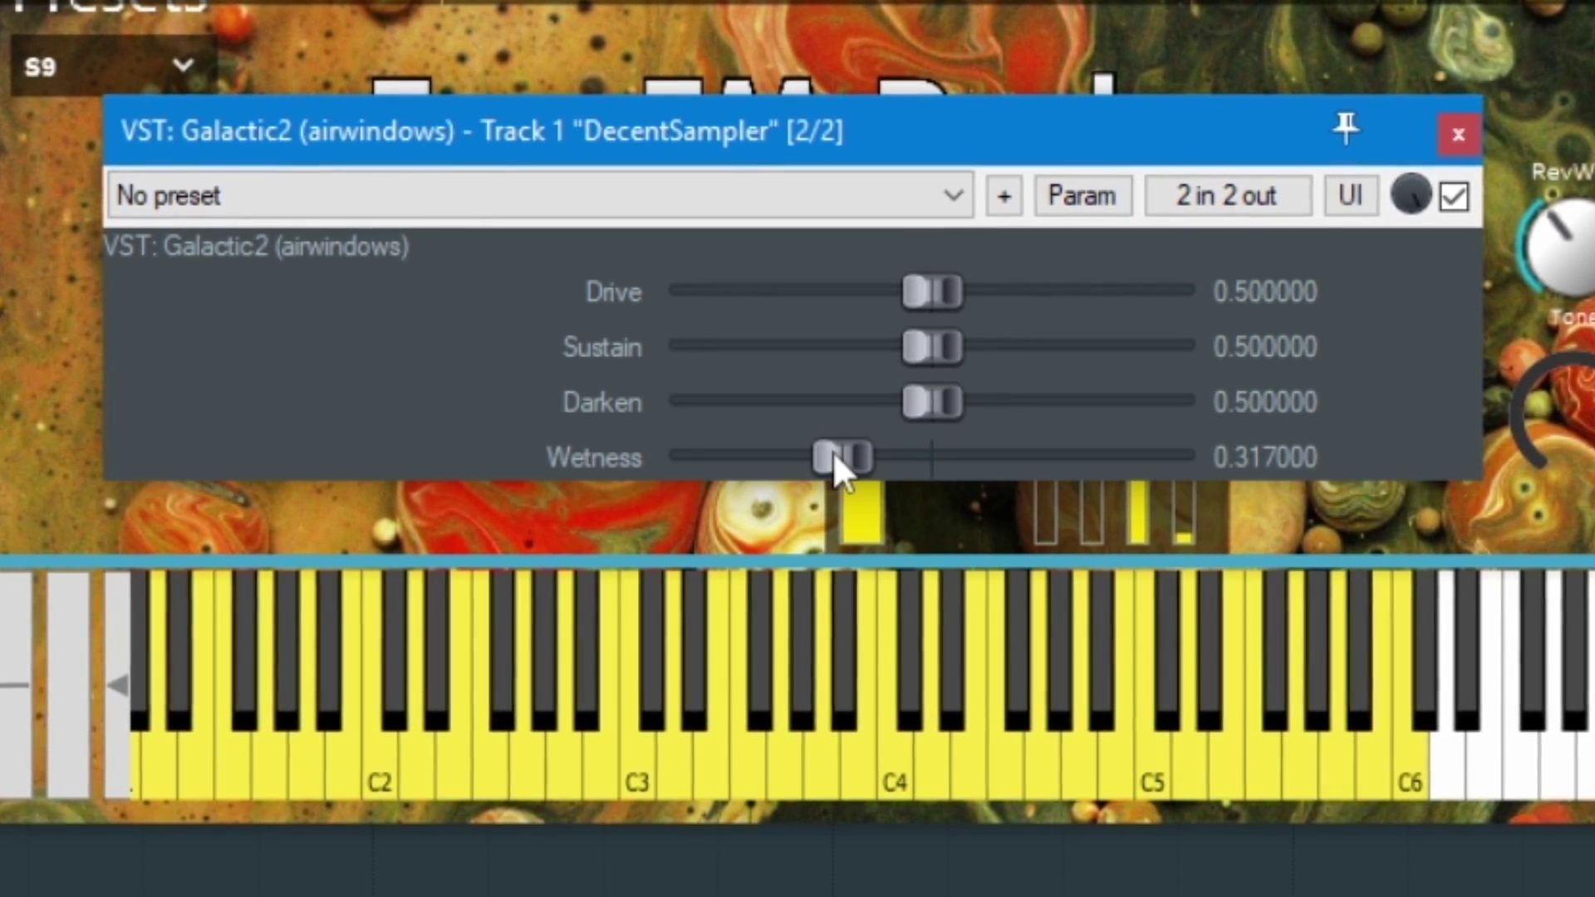
drag(832, 450, 725, 450)
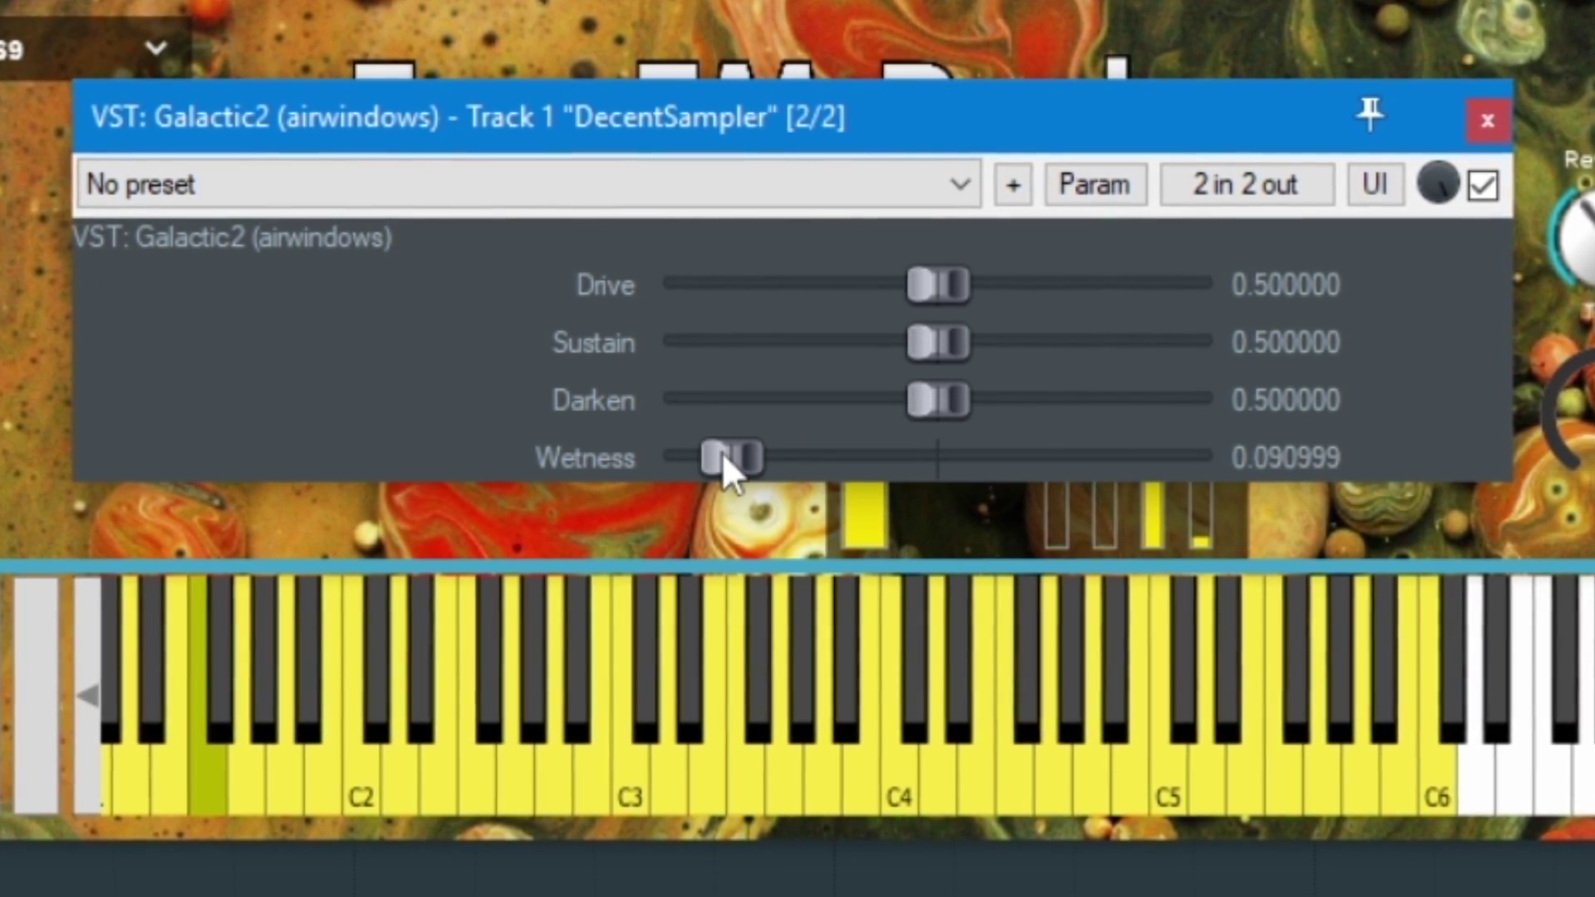
drag(721, 452, 1182, 469)
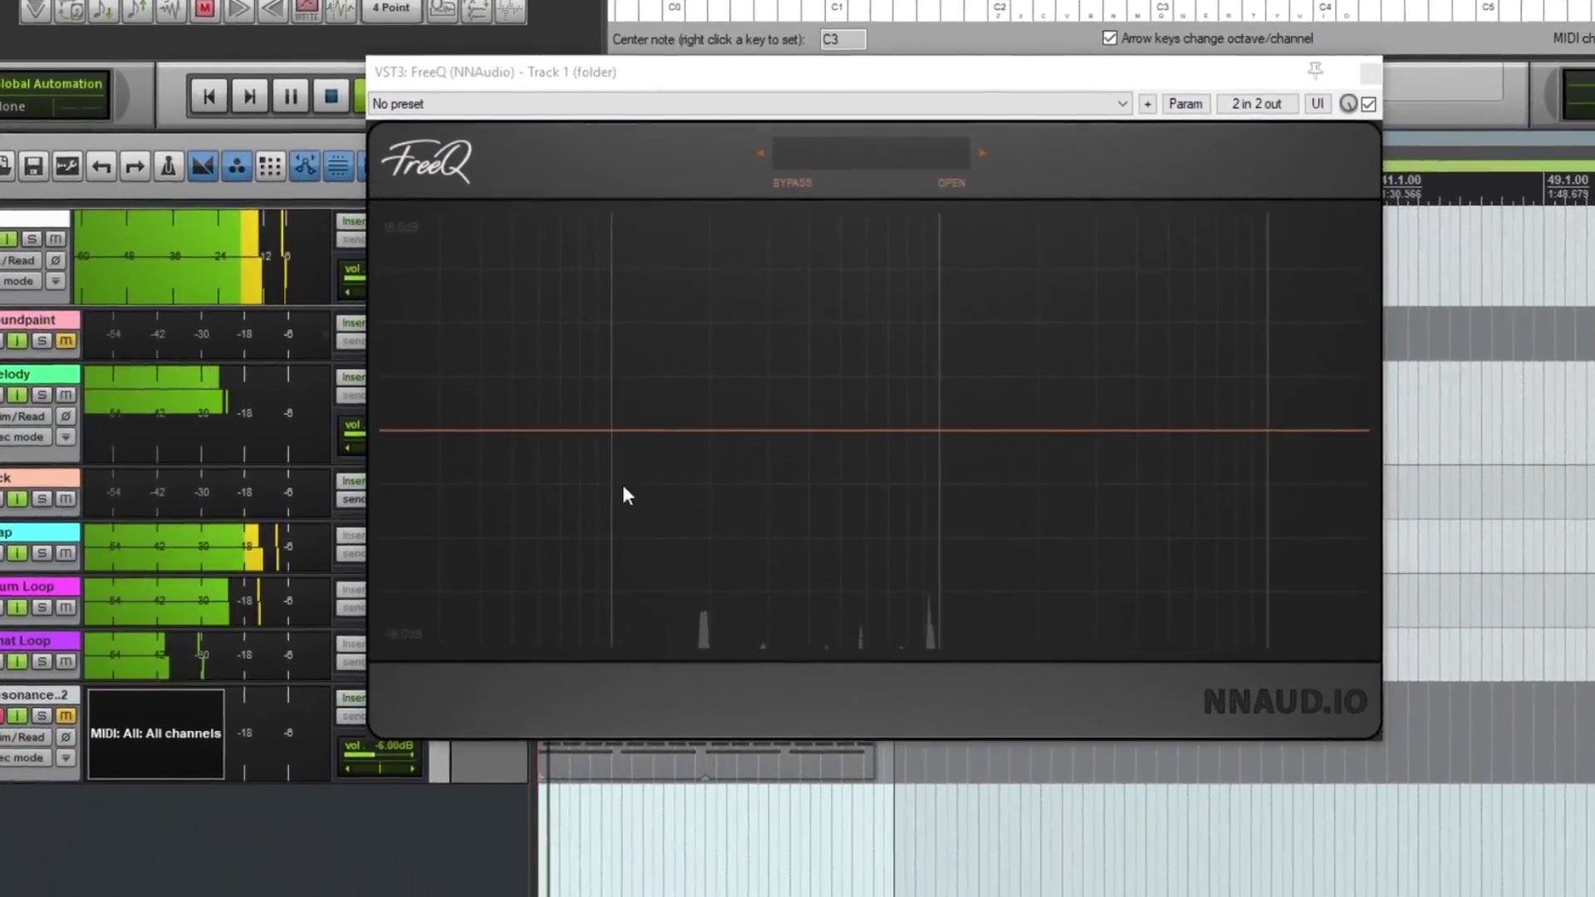
Step: Add an EQ band at the low end of FreeQ, make it a High Pass and raise its cutoff
click(552, 429)
drag(555, 429, 375, 432)
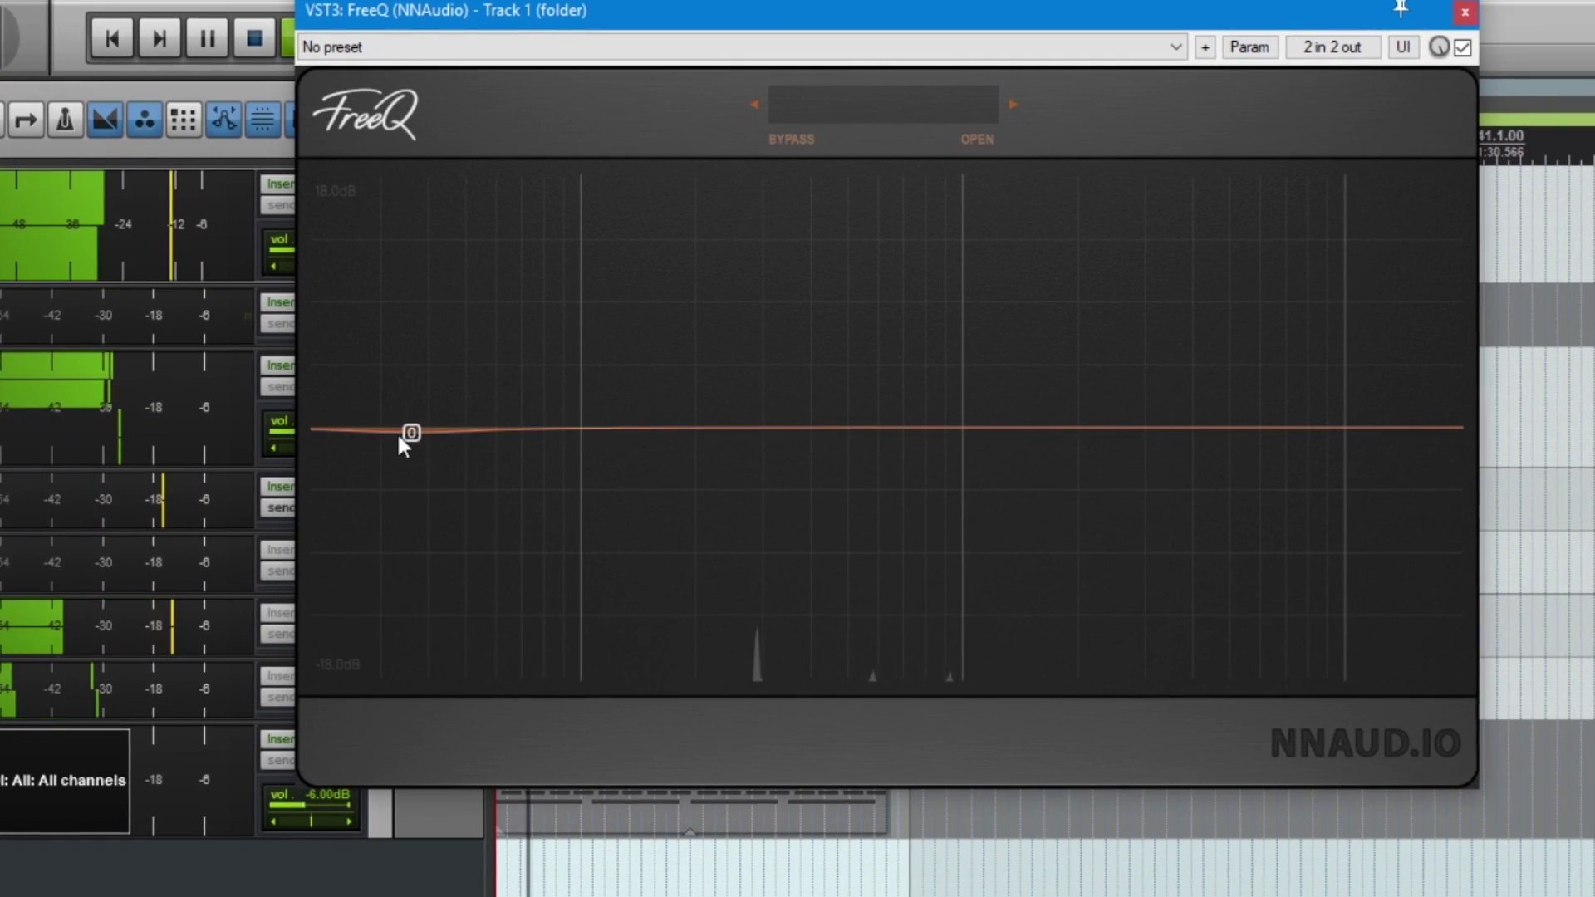
right_click(376, 432)
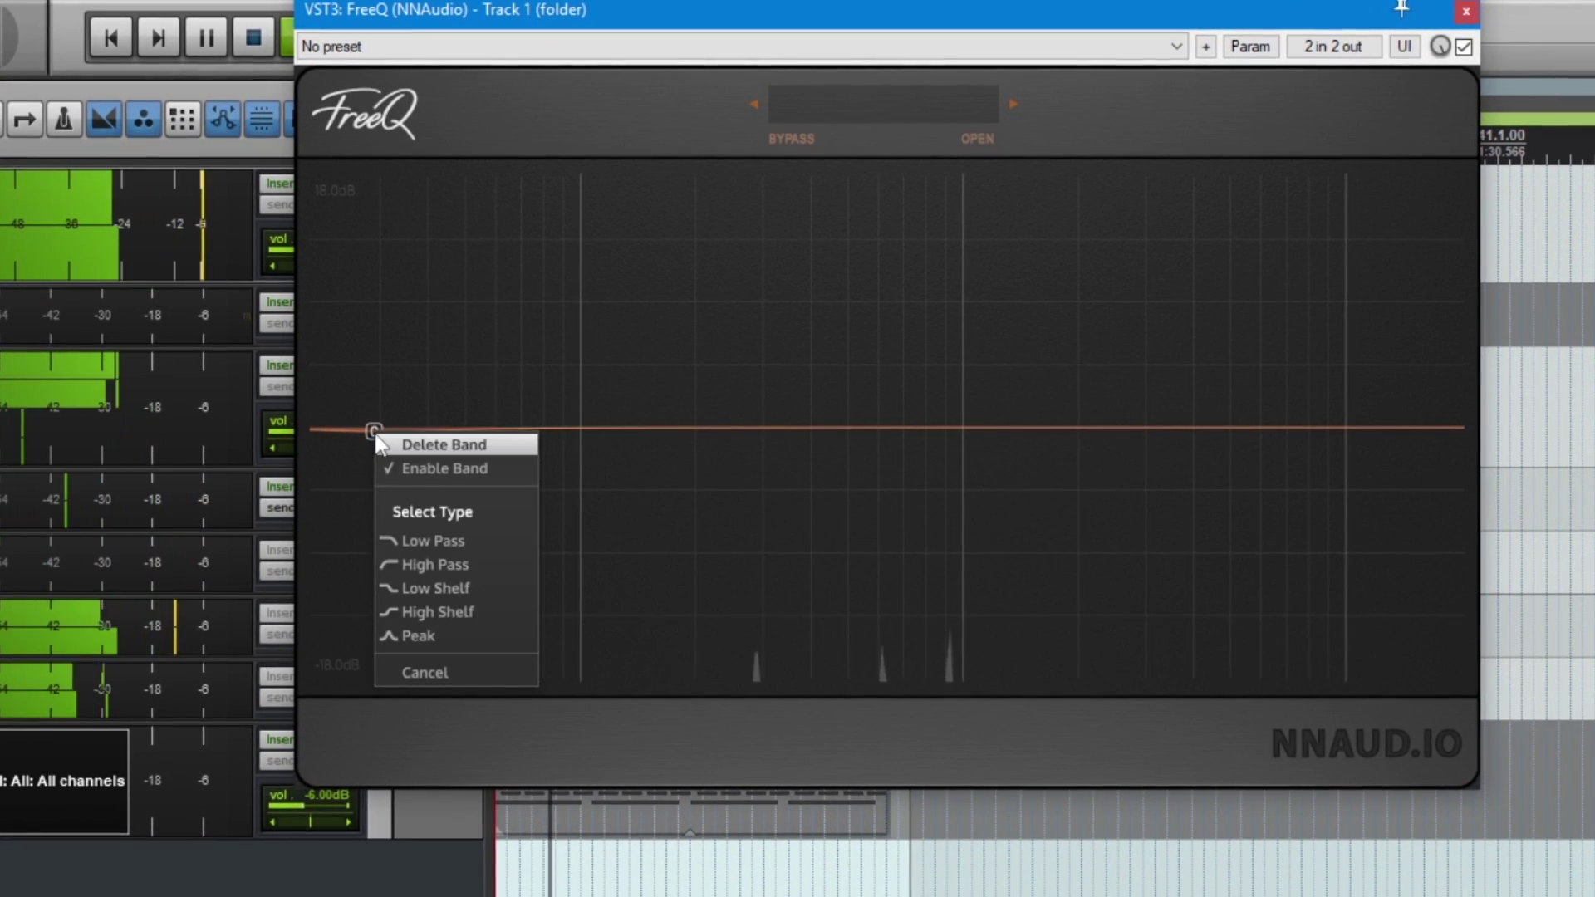
click(448, 564)
drag(370, 431, 478, 540)
Step: Change the low band to a Peak with a slight boost and add a second band boosting the highest frequencies
right_click(477, 540)
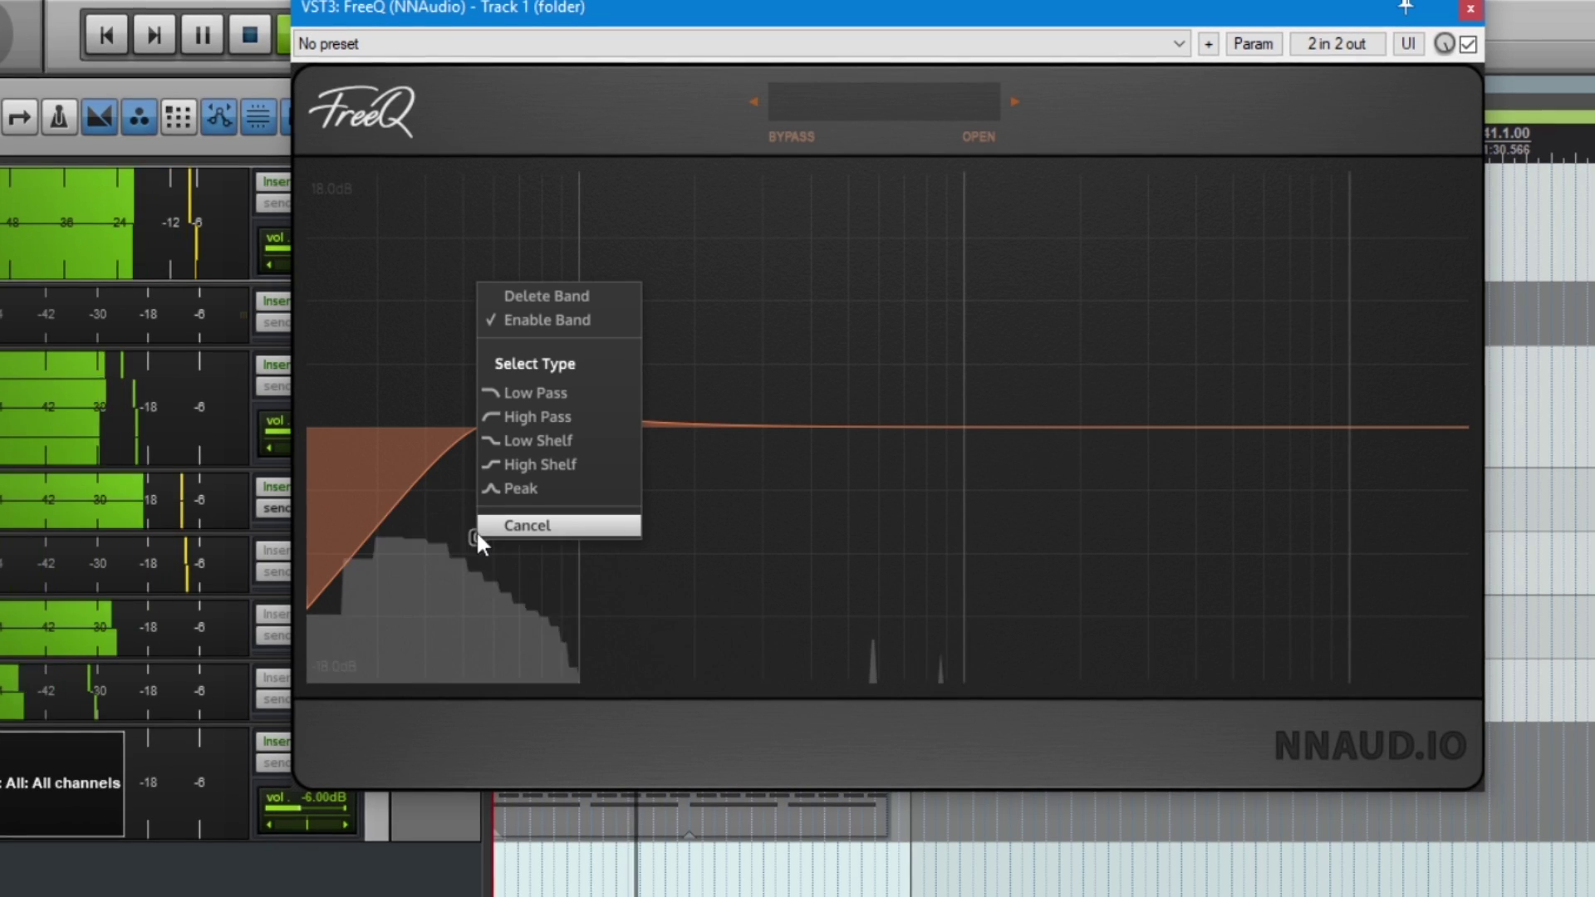
click(517, 490)
drag(477, 540, 452, 420)
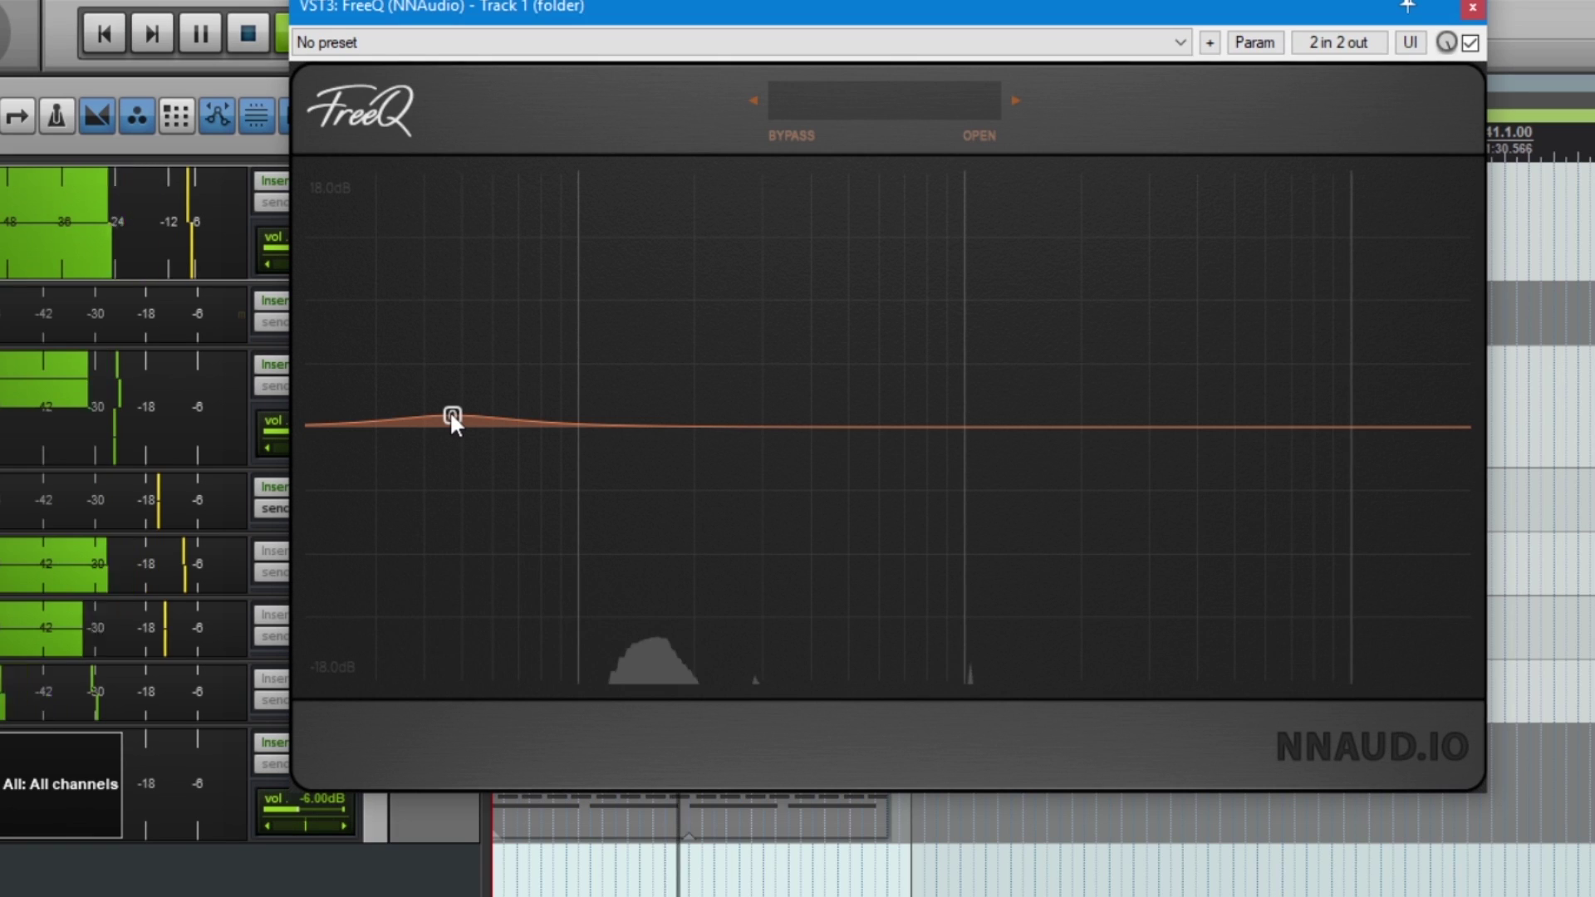
double_click(785, 428)
drag(796, 427, 1351, 297)
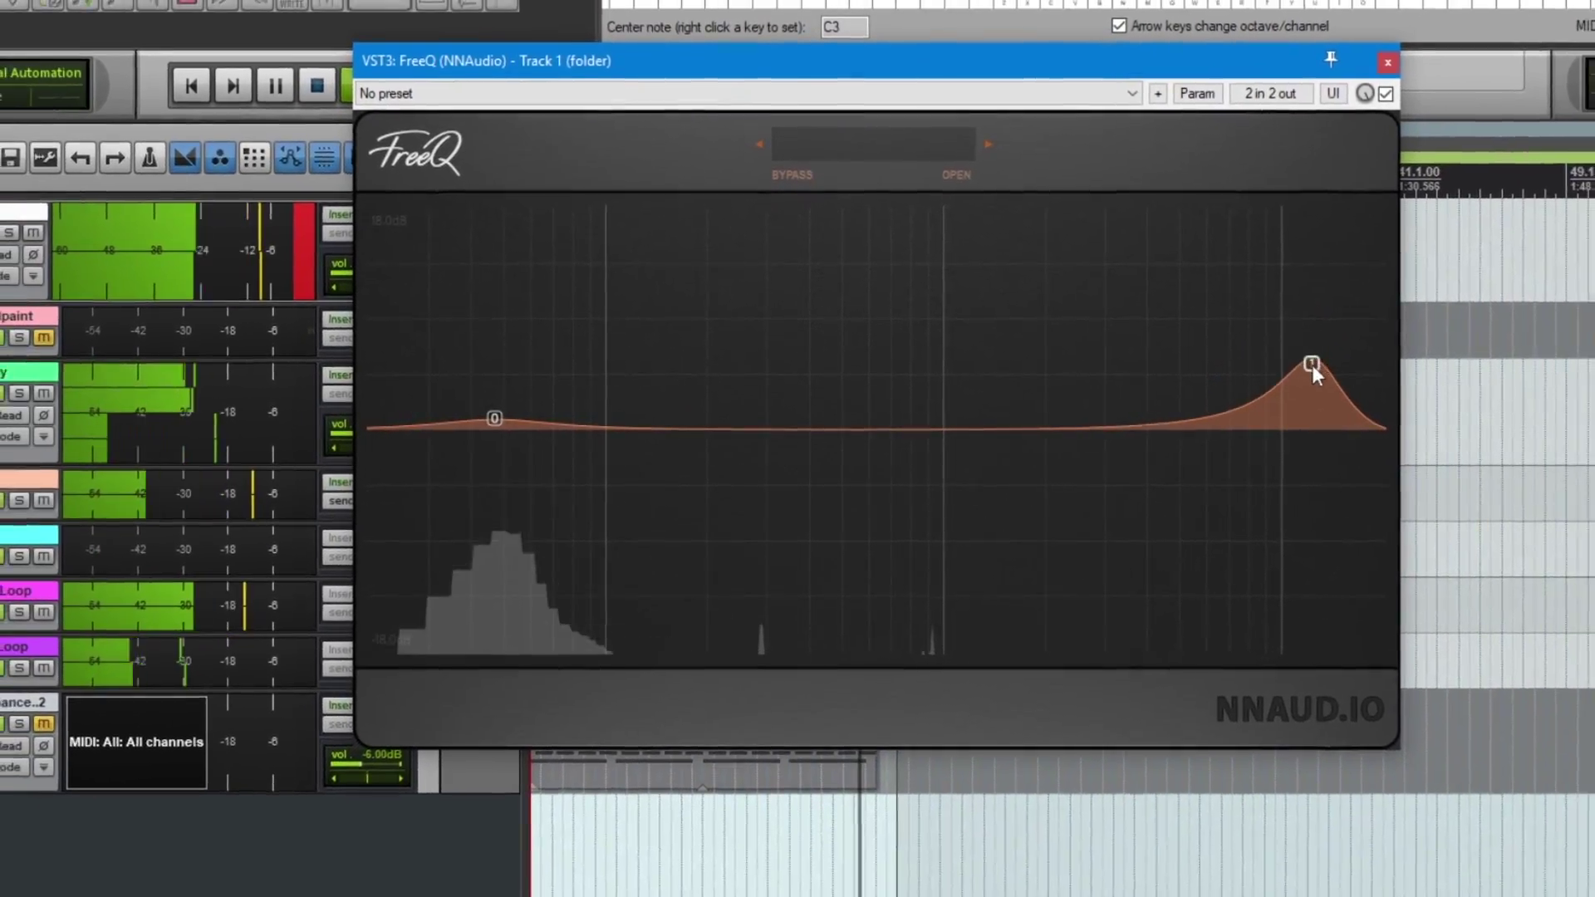
Step: Move FreeQ's high band down into the midrange and turn its boost into a cut
drag(1312, 366, 835, 500)
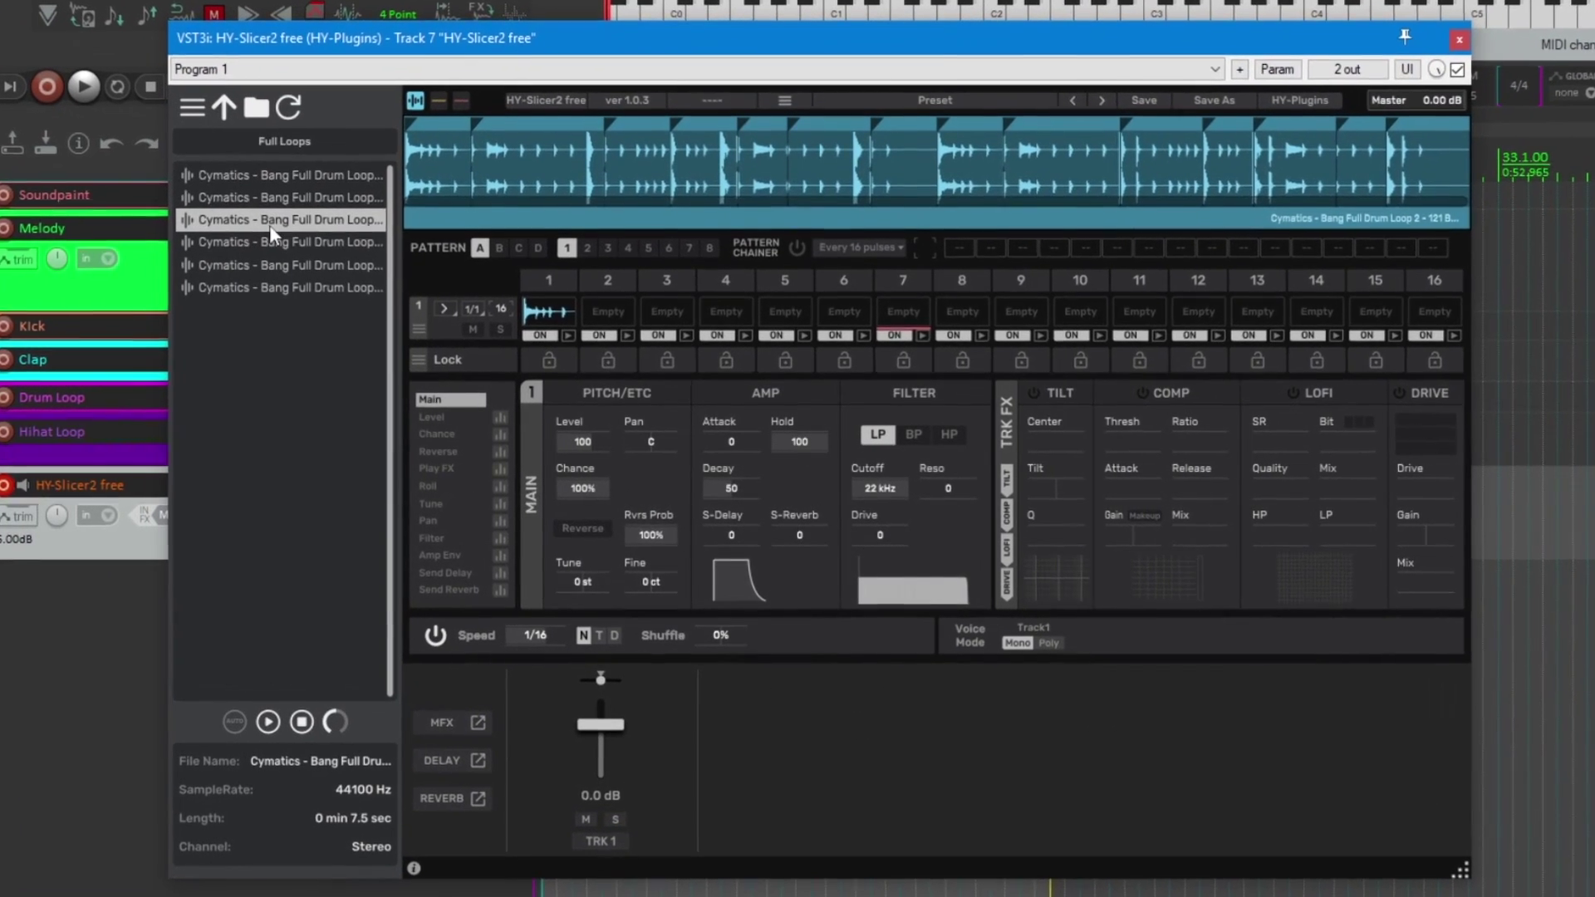
Step: Load Cymatics Bang Full Drum Loop 3 into HY-Slicer2 and place slices of it on steps 4, 6 and 10
drag(269, 217, 446, 160)
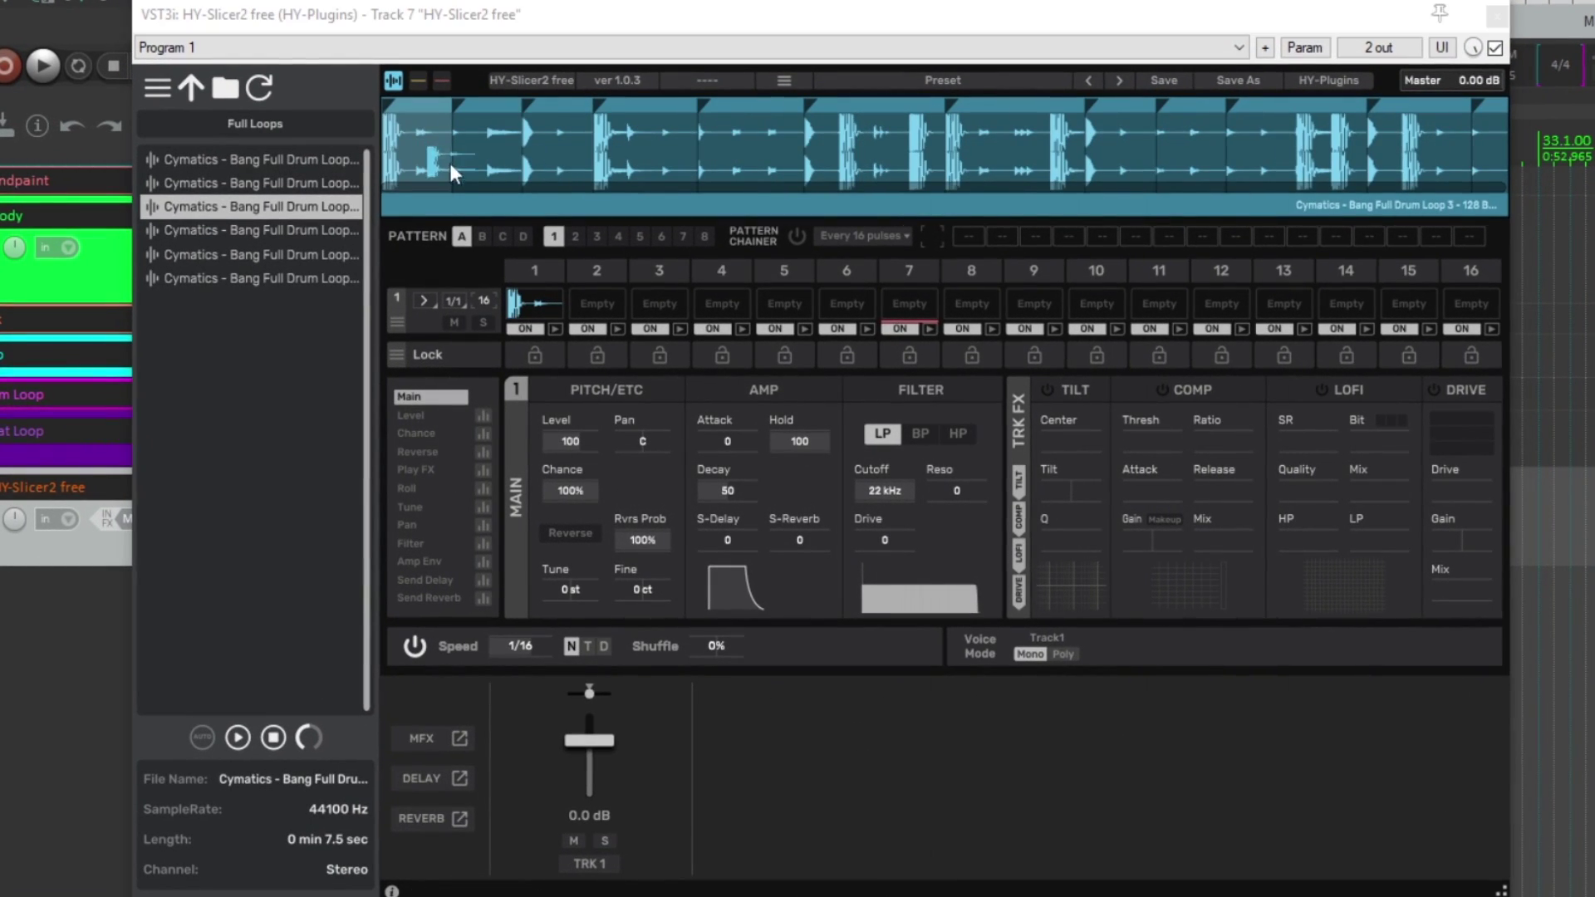
drag(535, 302, 535, 302)
drag(538, 132, 720, 304)
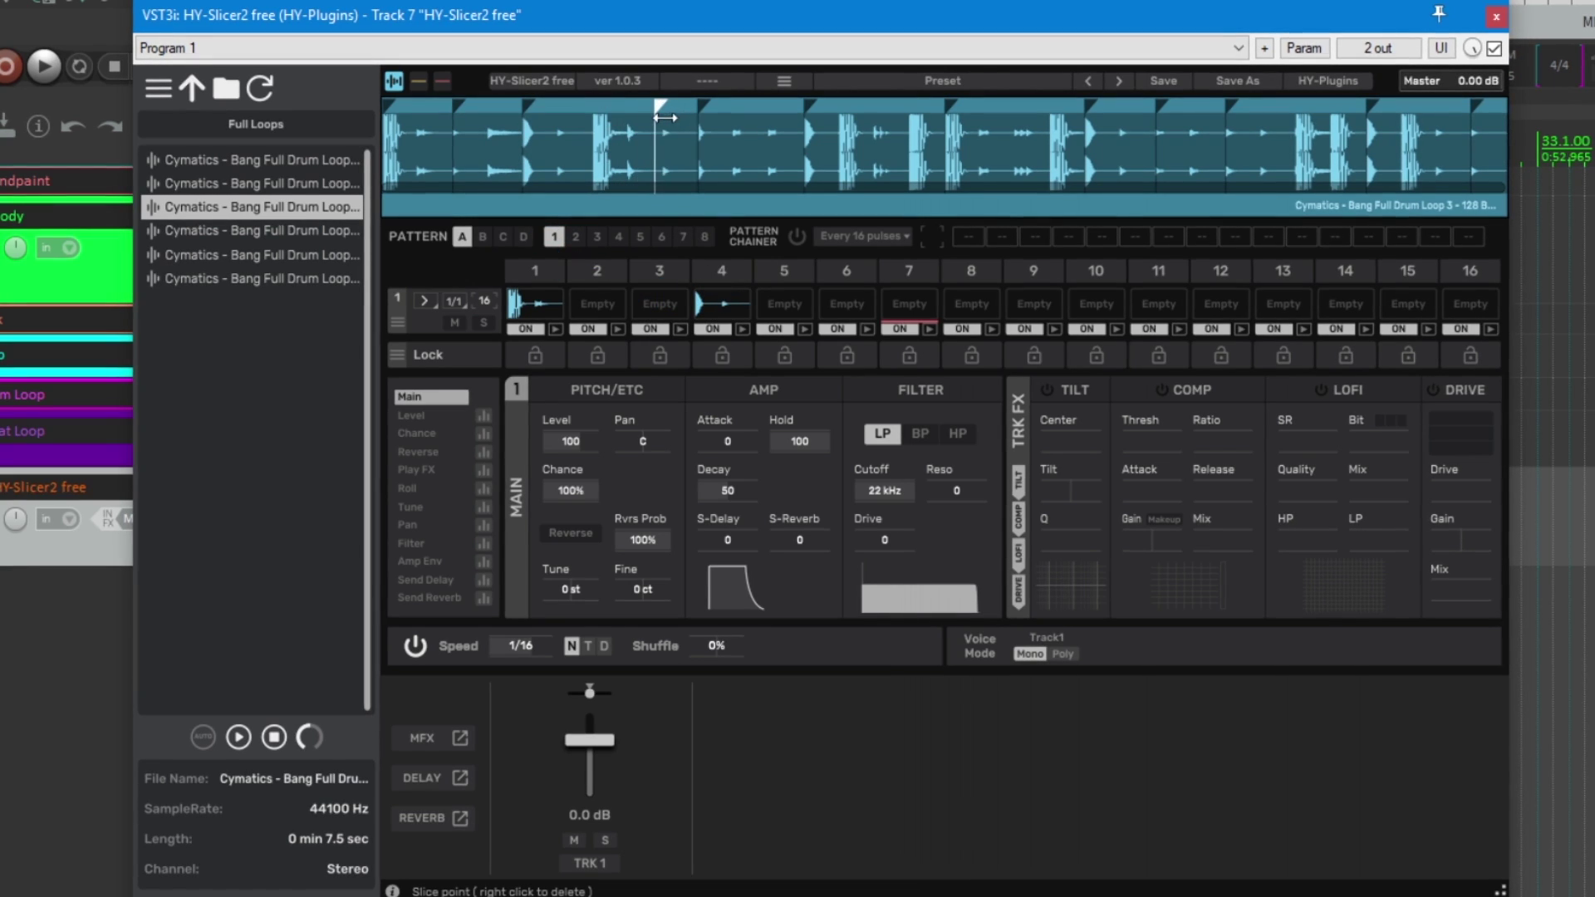
drag(665, 118, 830, 312)
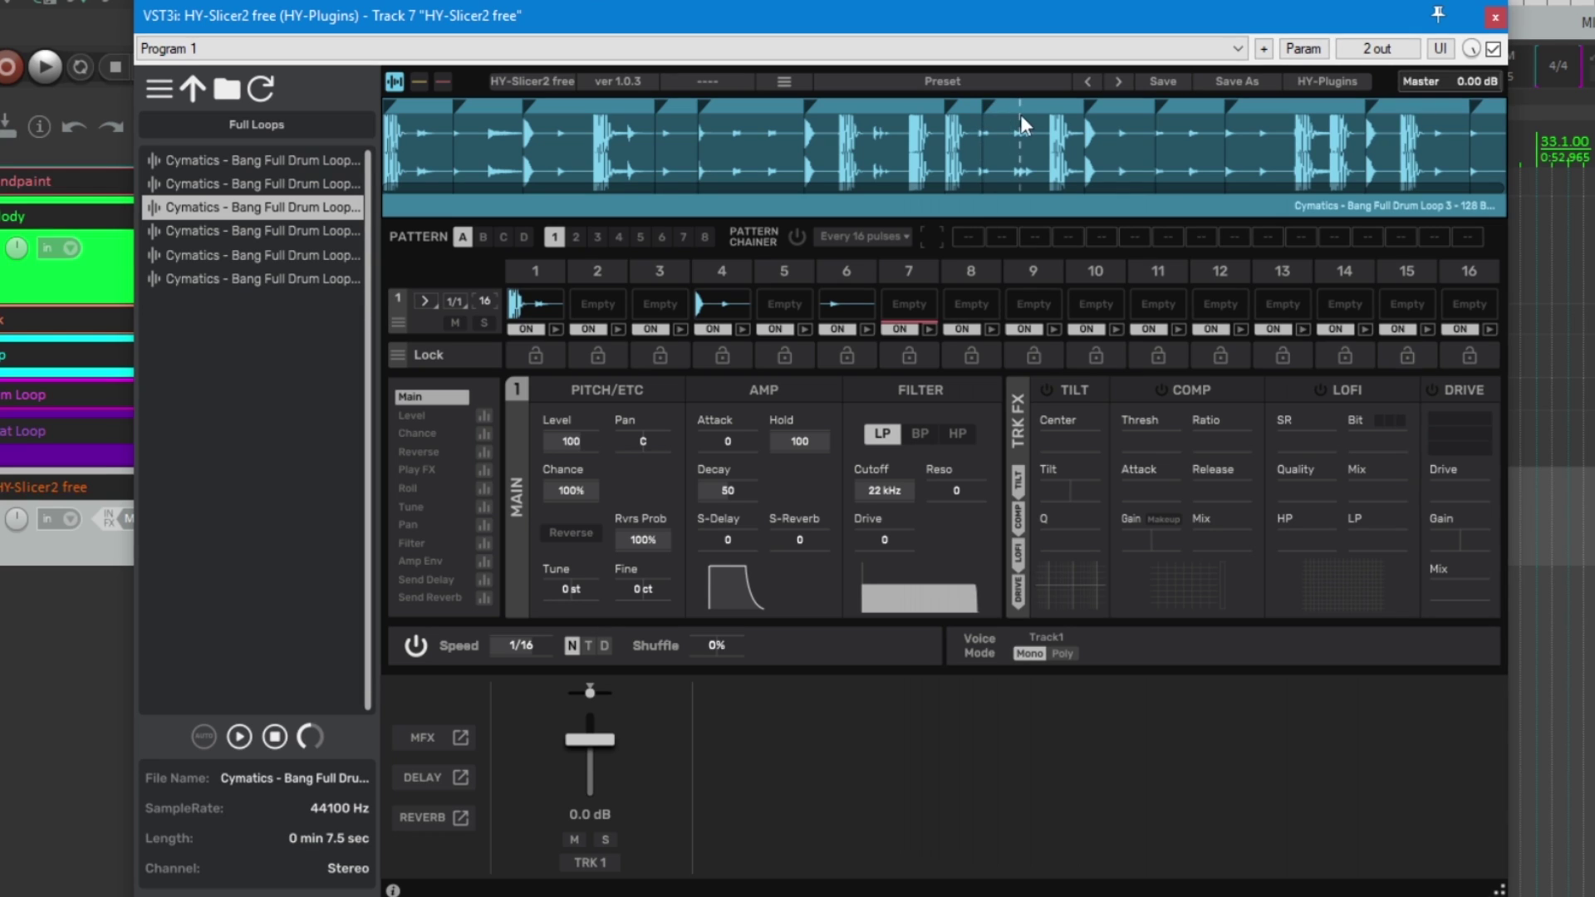
drag(1008, 117, 1109, 307)
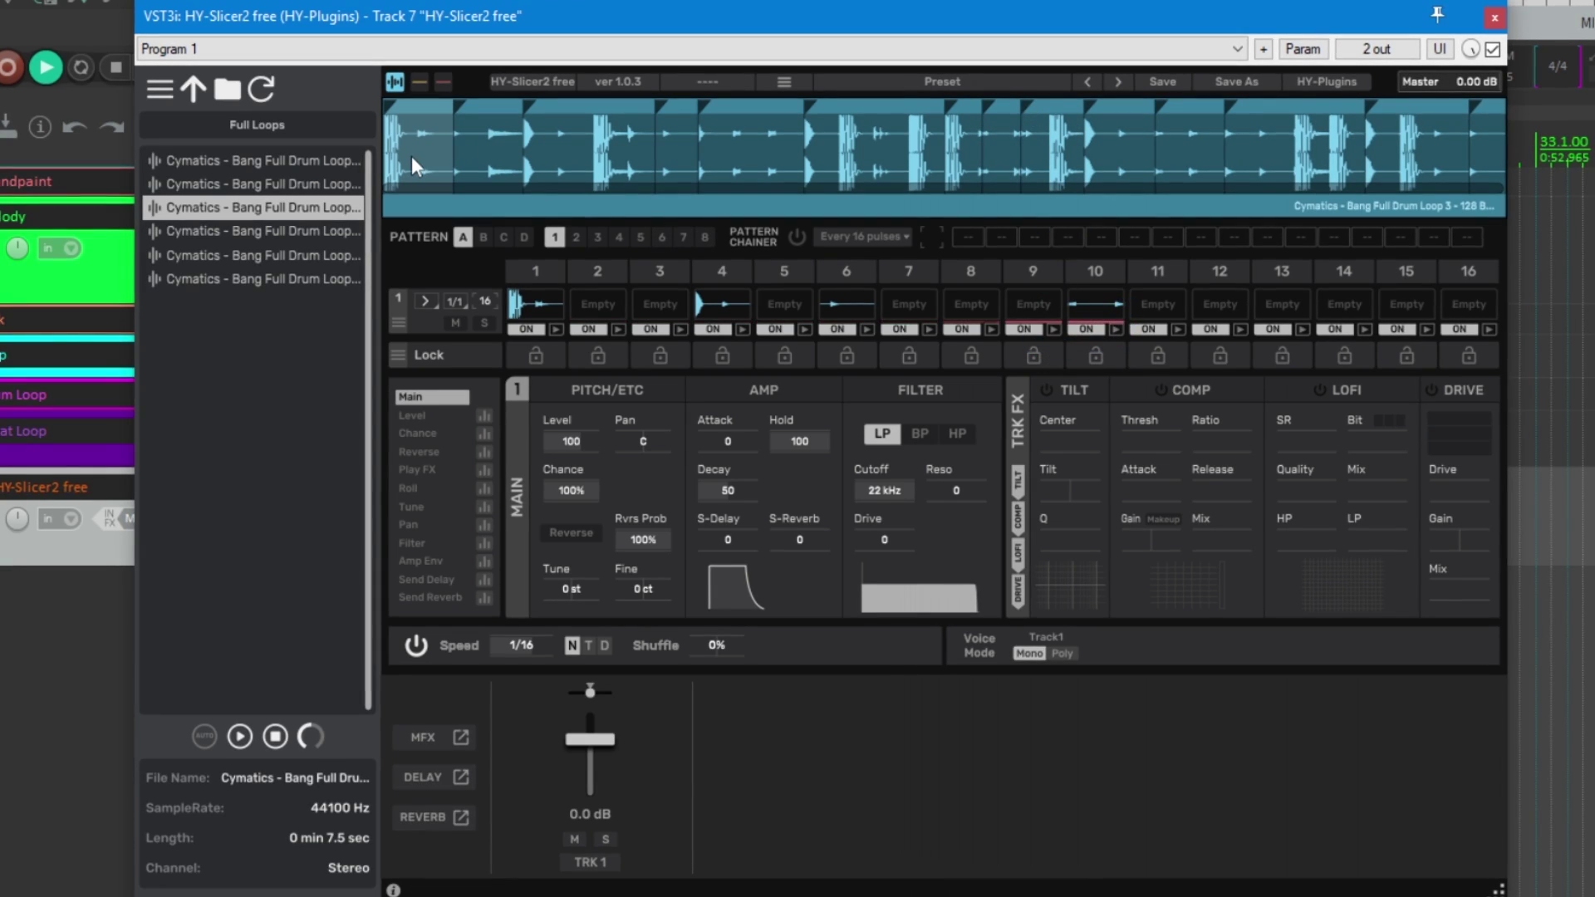
Step: Move the step 10 slice to 12 and the step 4 slice through 7 and 9 to 10, and fill step 4 with another slice
drag(708, 300, 910, 304)
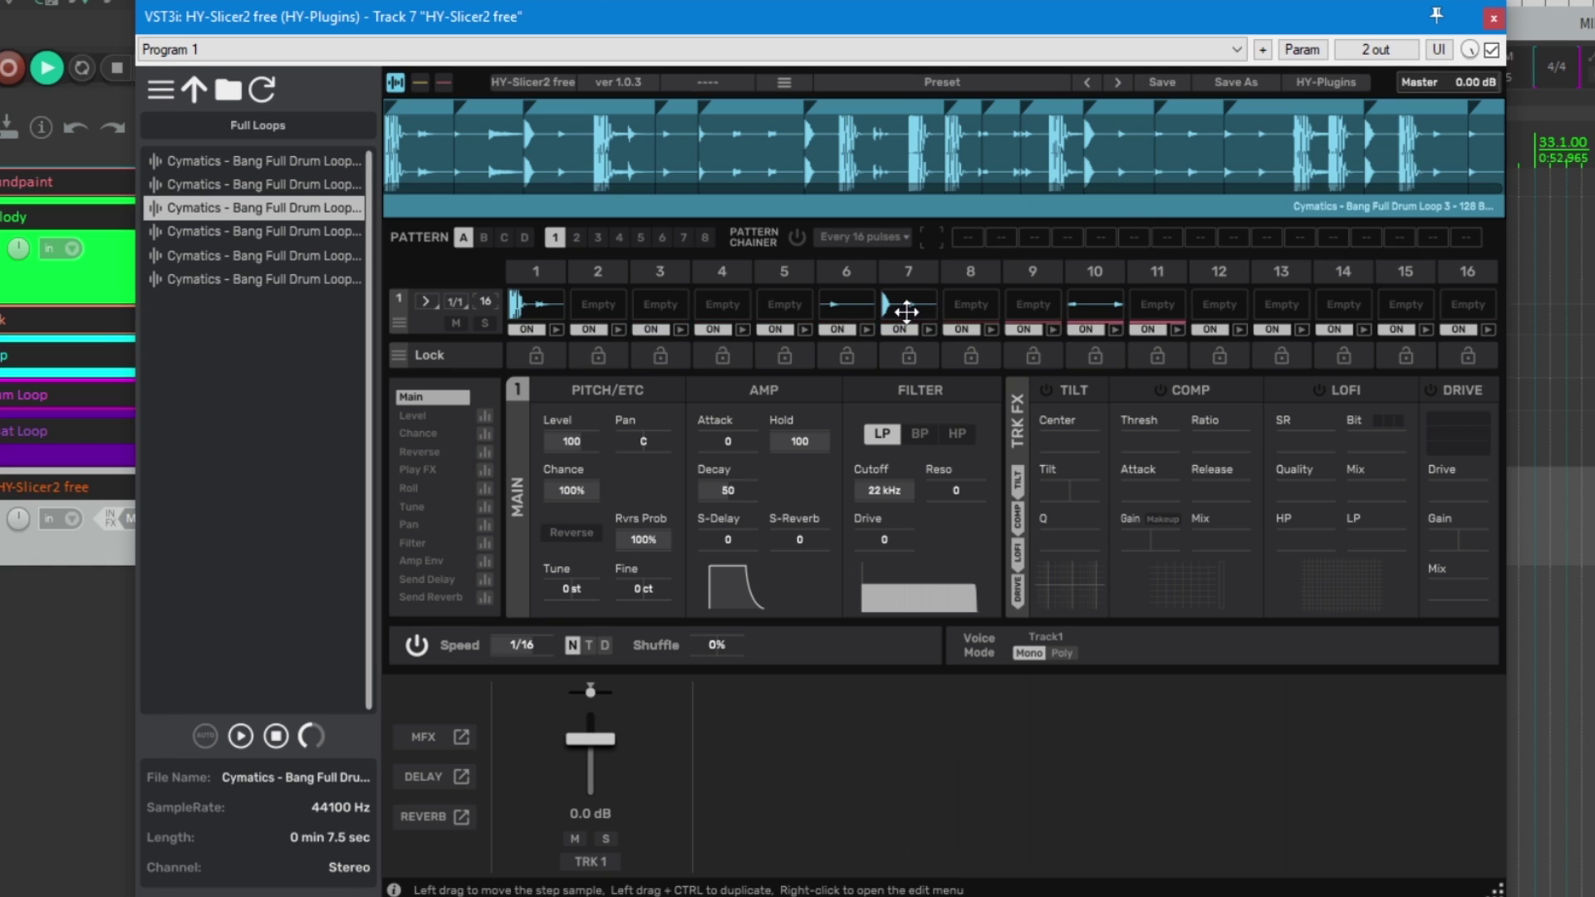
drag(906, 309, 1008, 302)
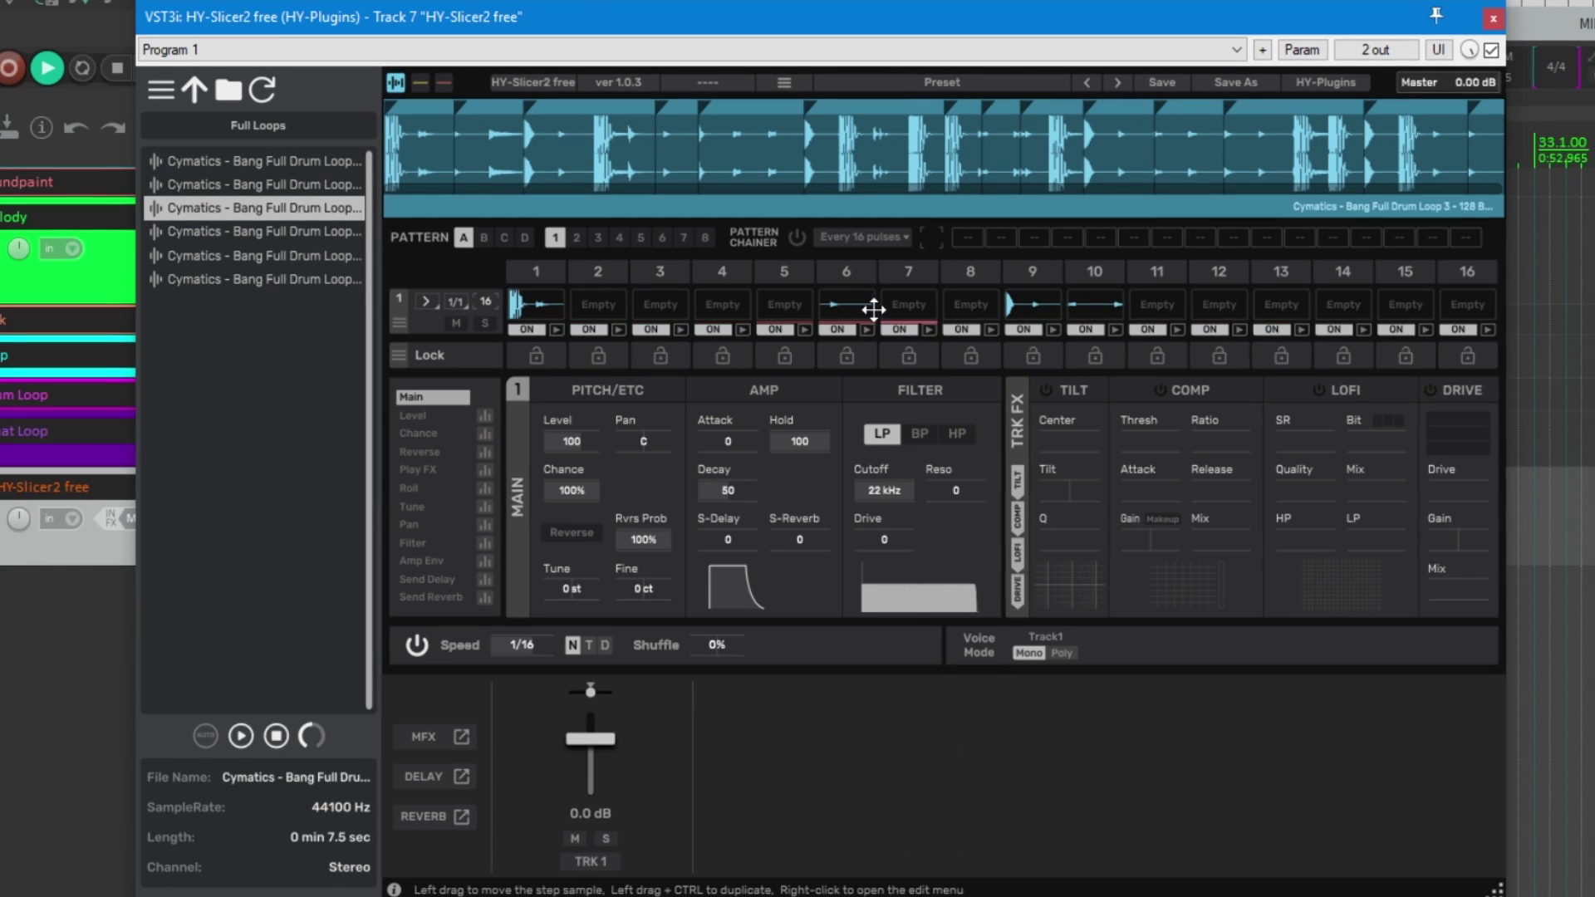
drag(676, 162, 721, 301)
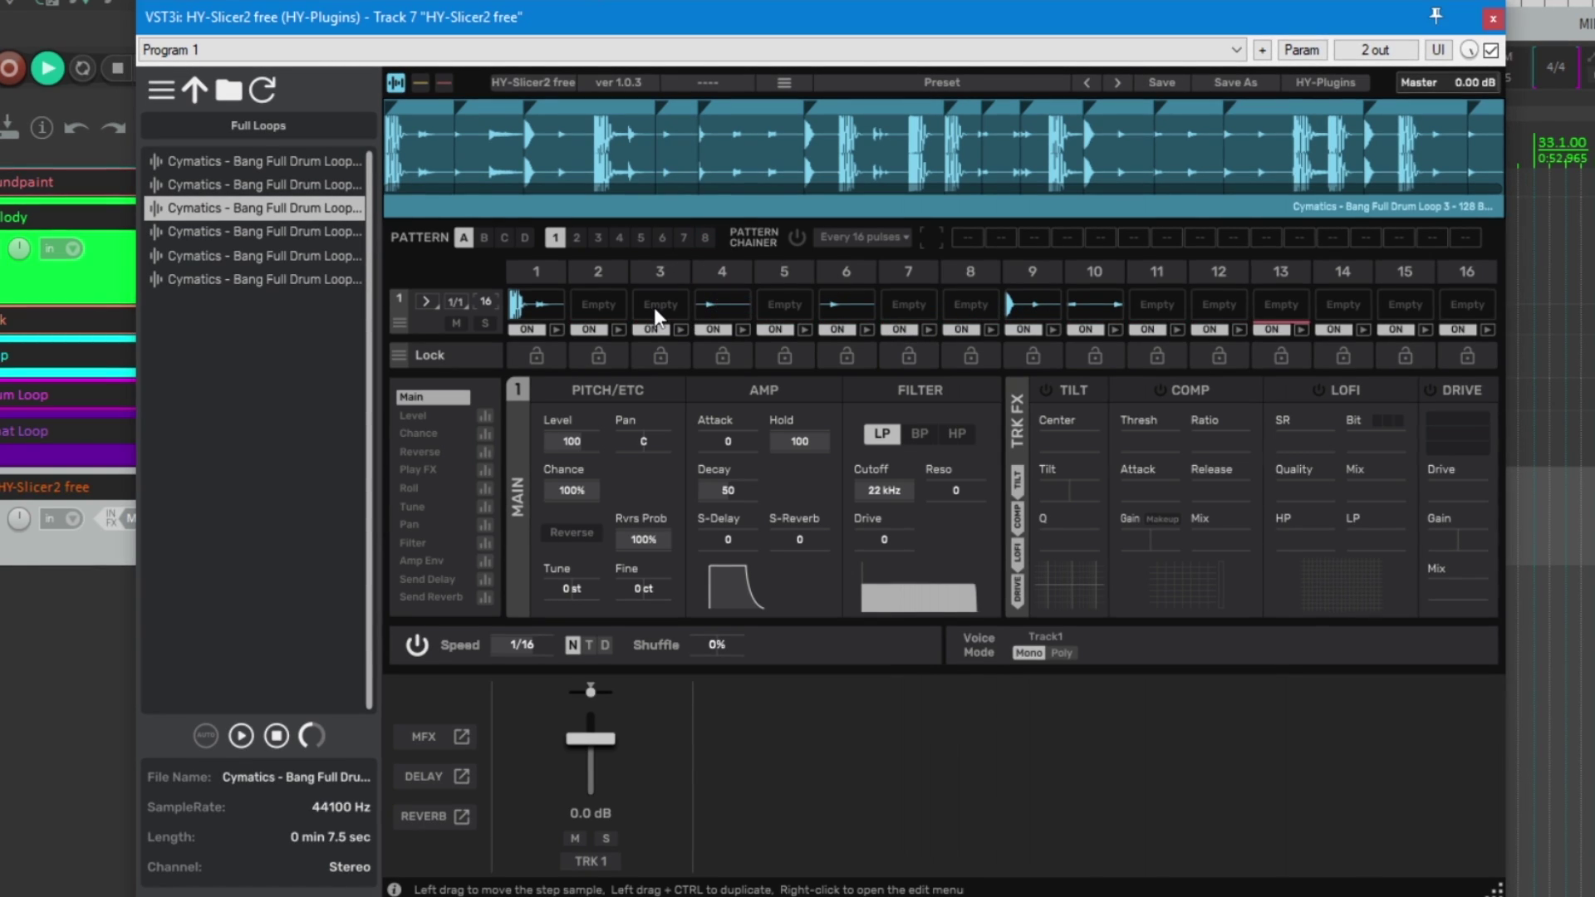
drag(1074, 305, 1218, 305)
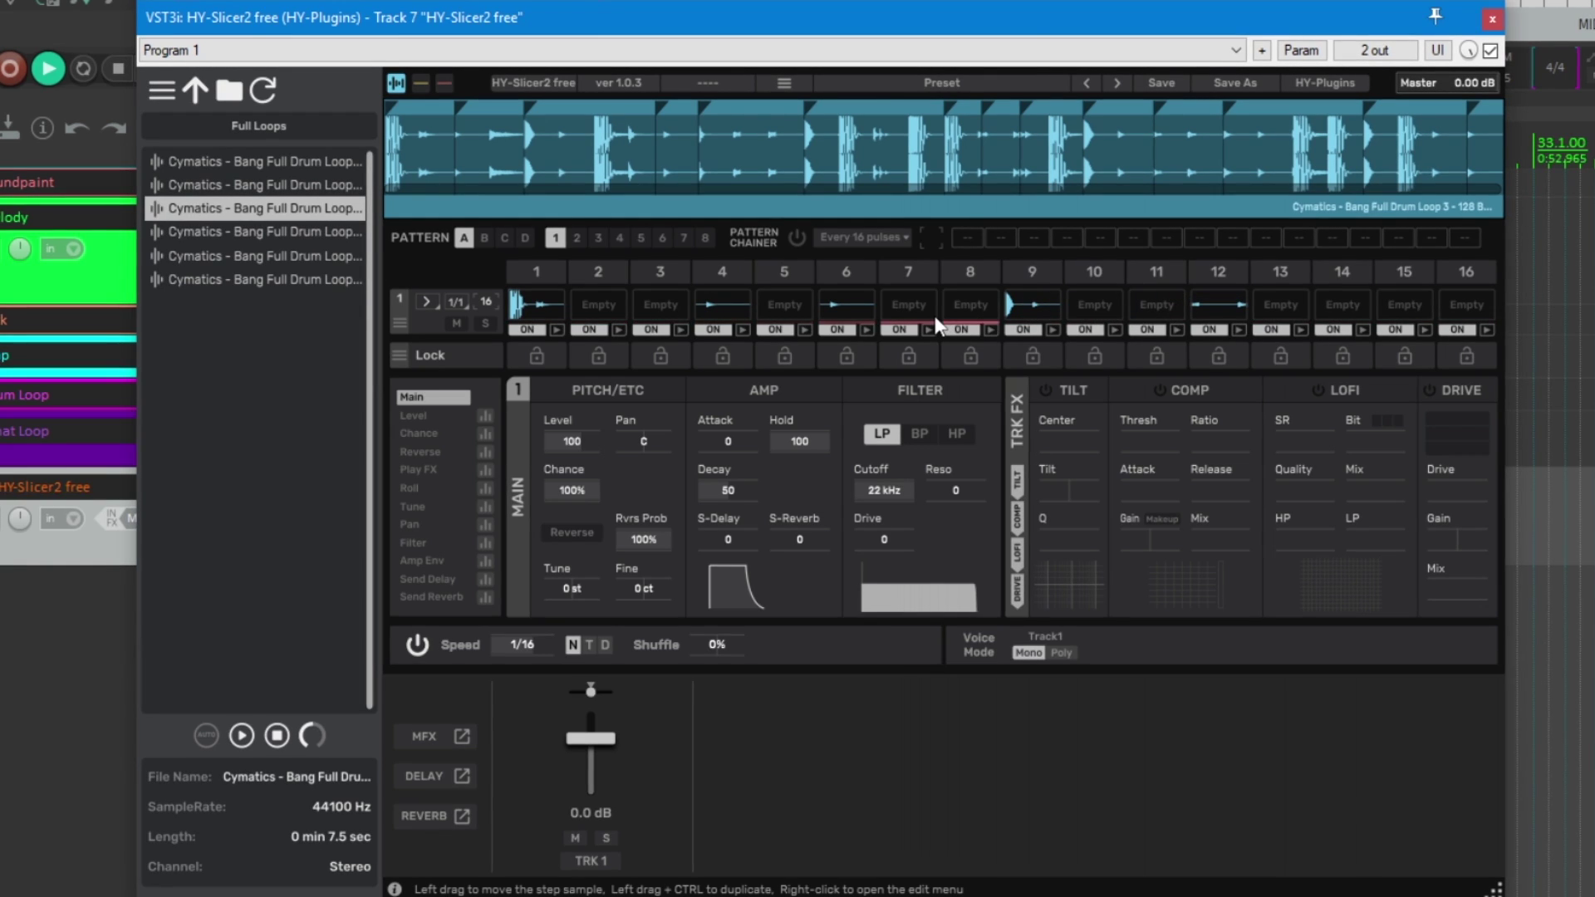
drag(1012, 311, 1094, 304)
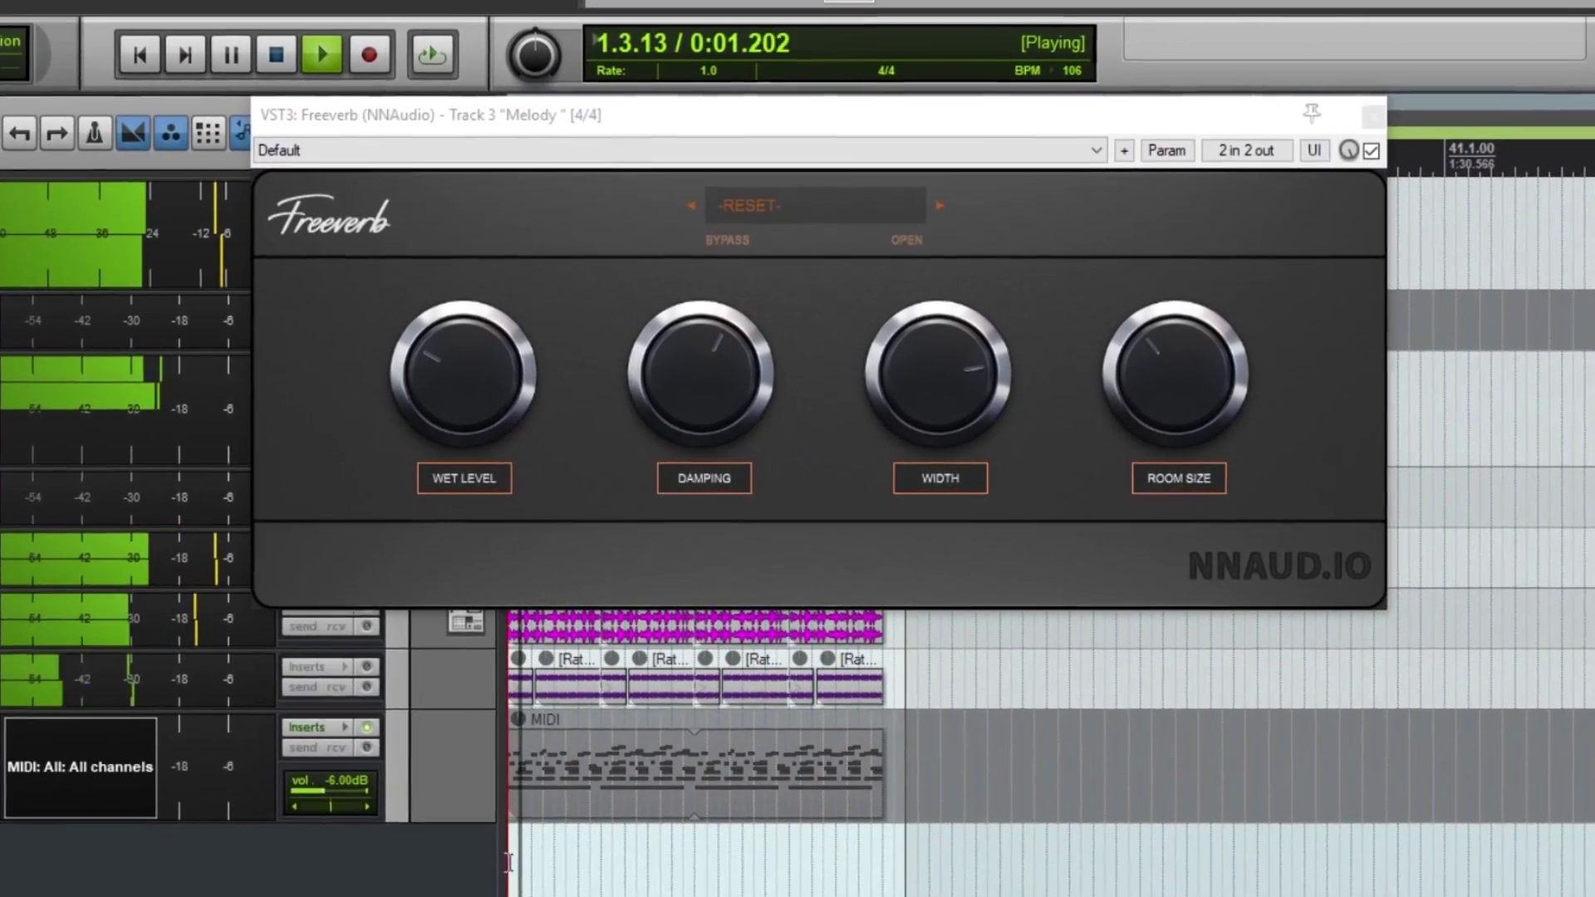
Step: Compare the Melody track with Freeverb bypassed and re-enabled
click(1369, 152)
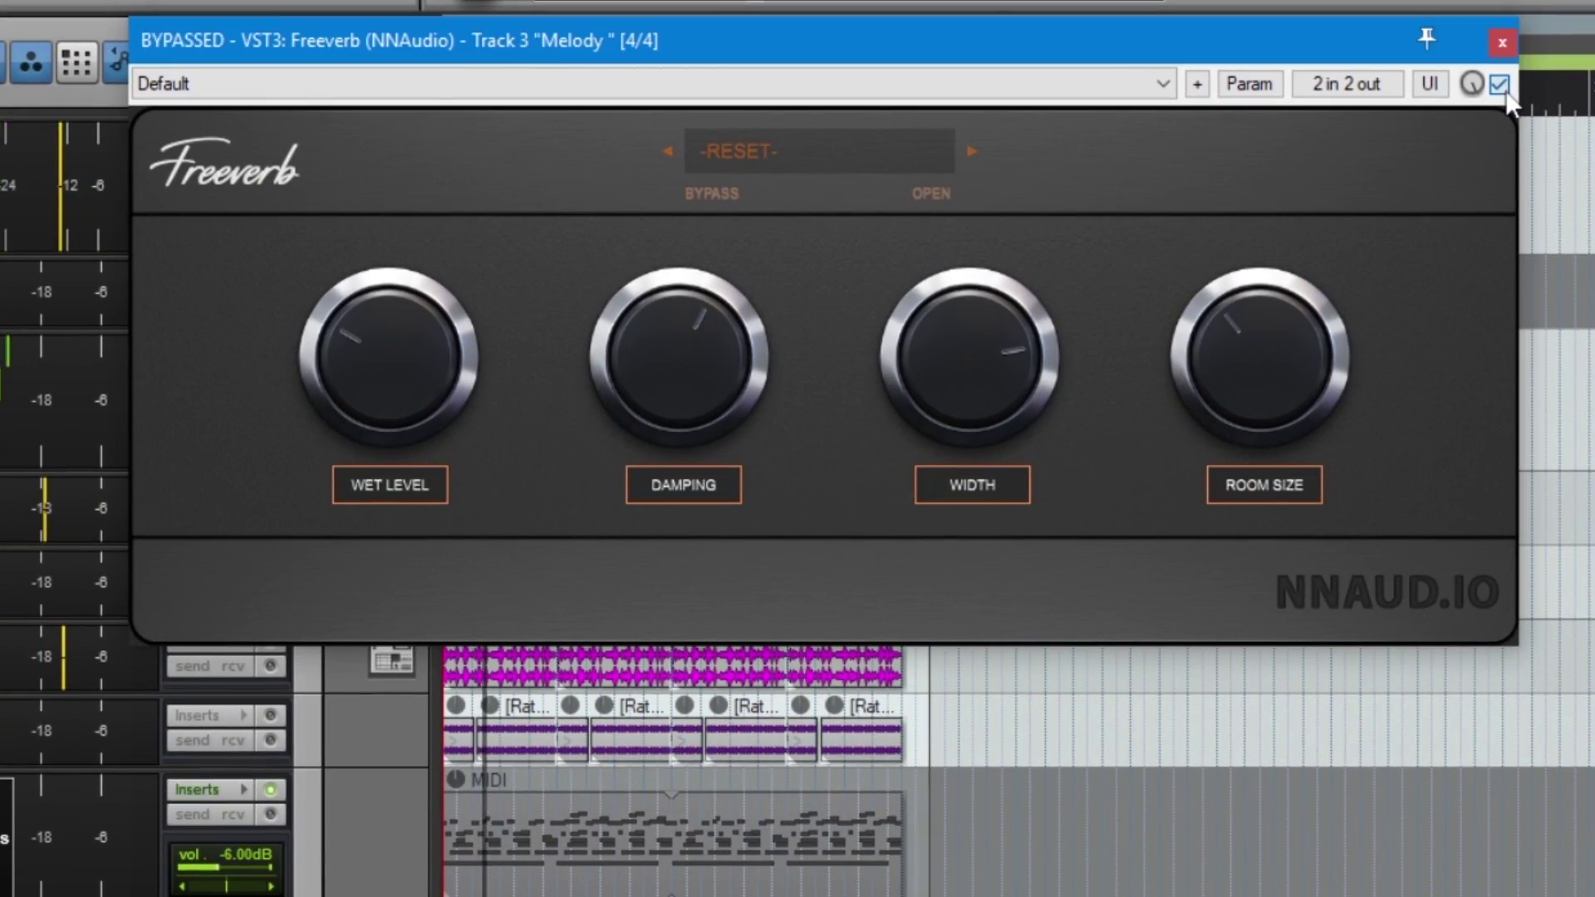
click(1502, 86)
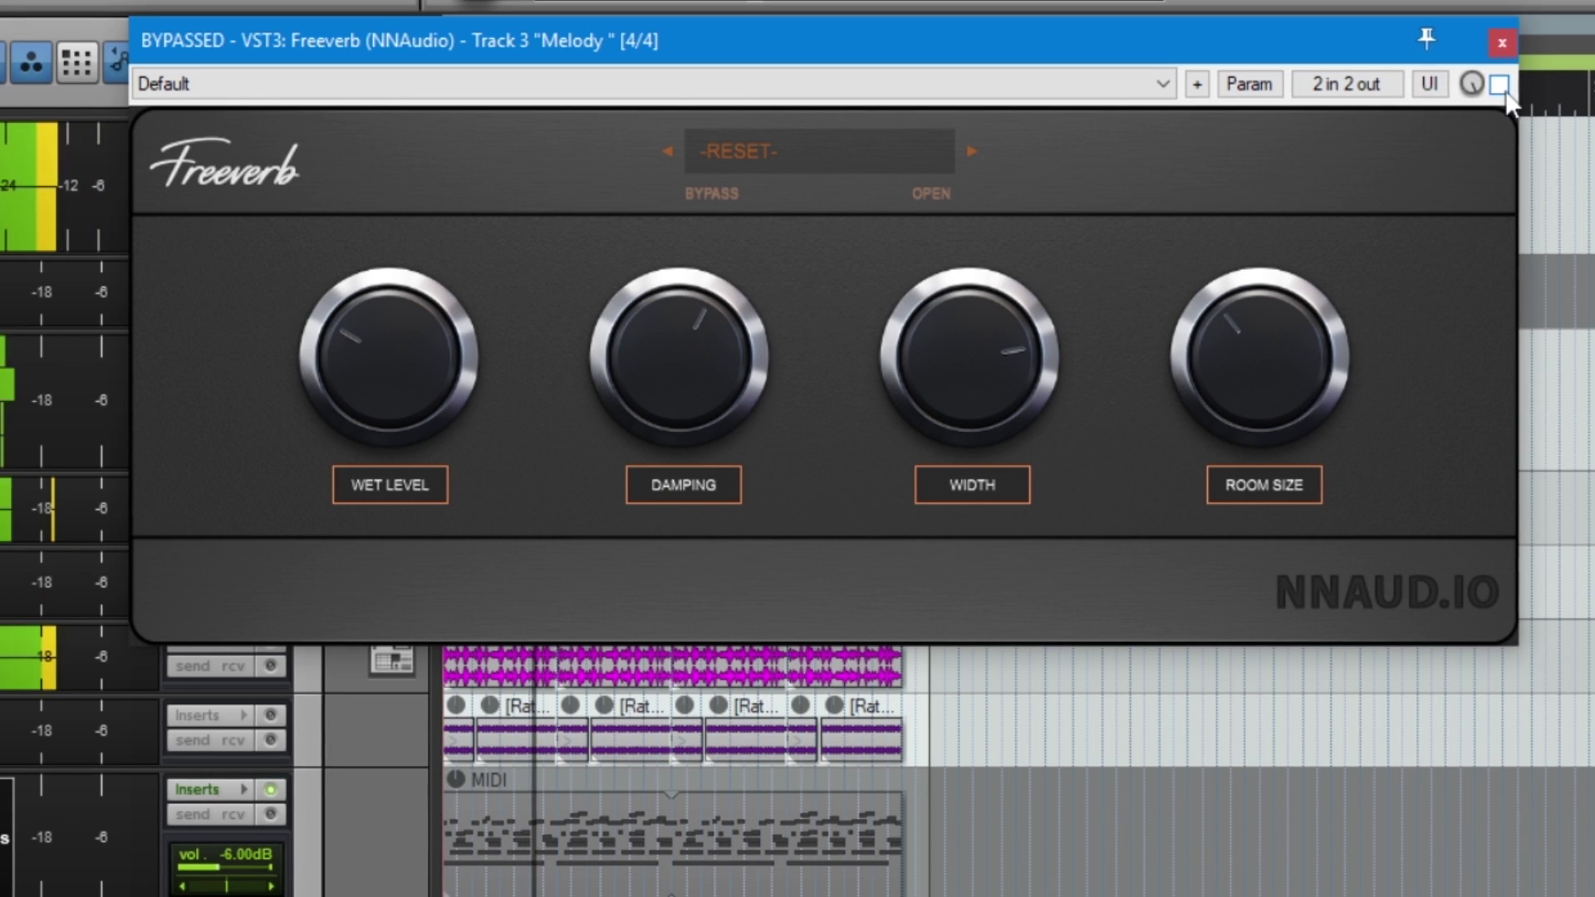
click(1499, 84)
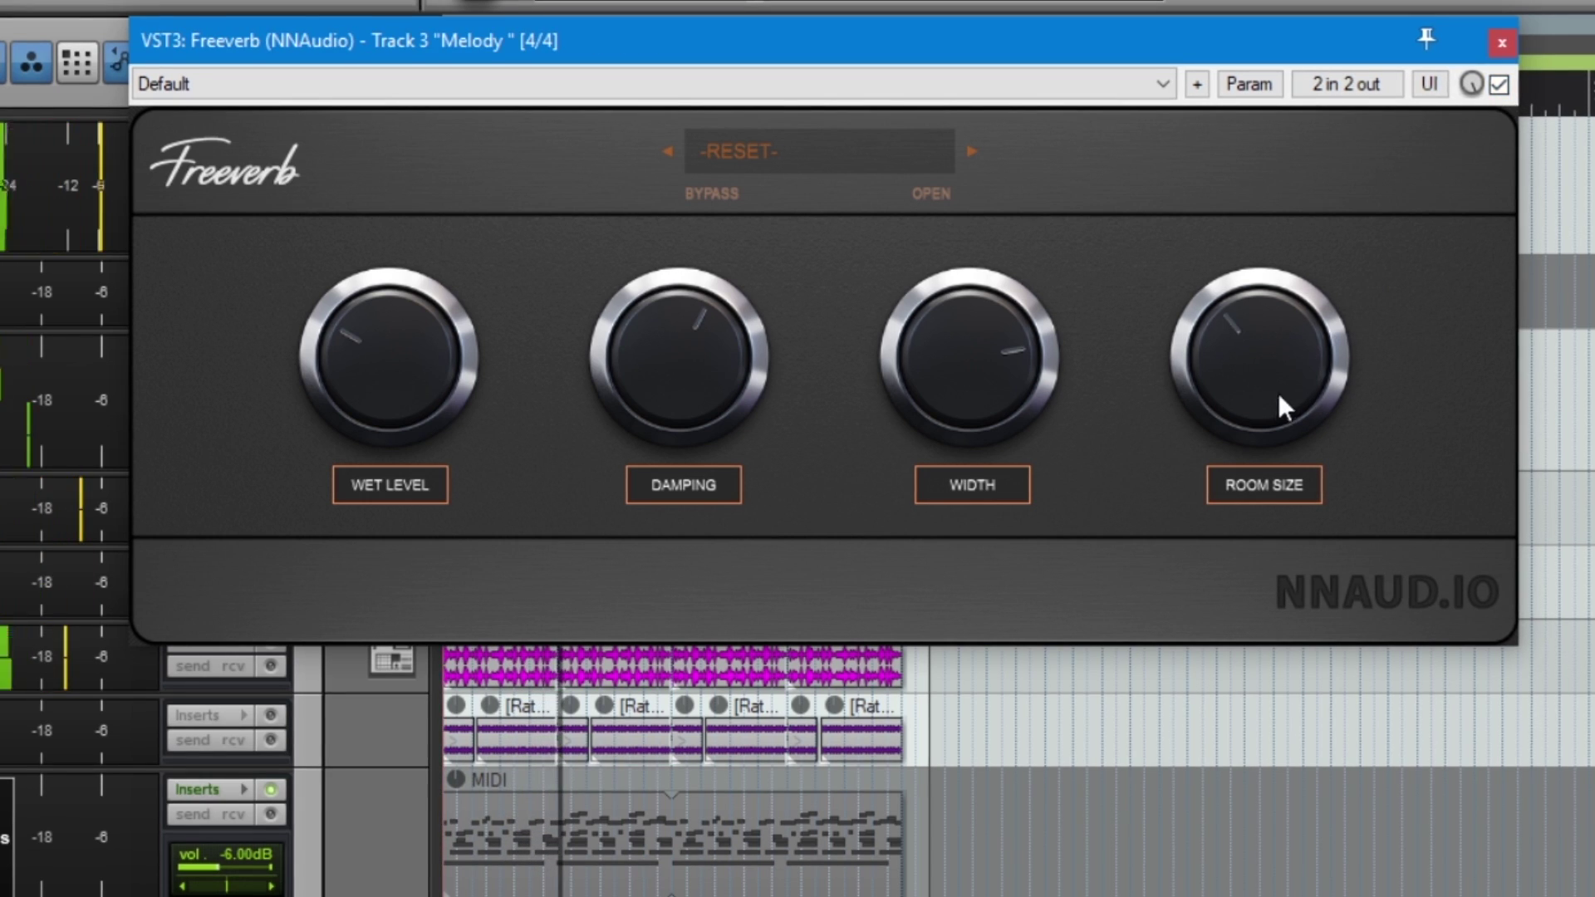
Step: Try Freeverb's Room Size at 100% before settling on 68%, with the Width reduced and the Wet Level raised
drag(1273, 397, 1291, 147)
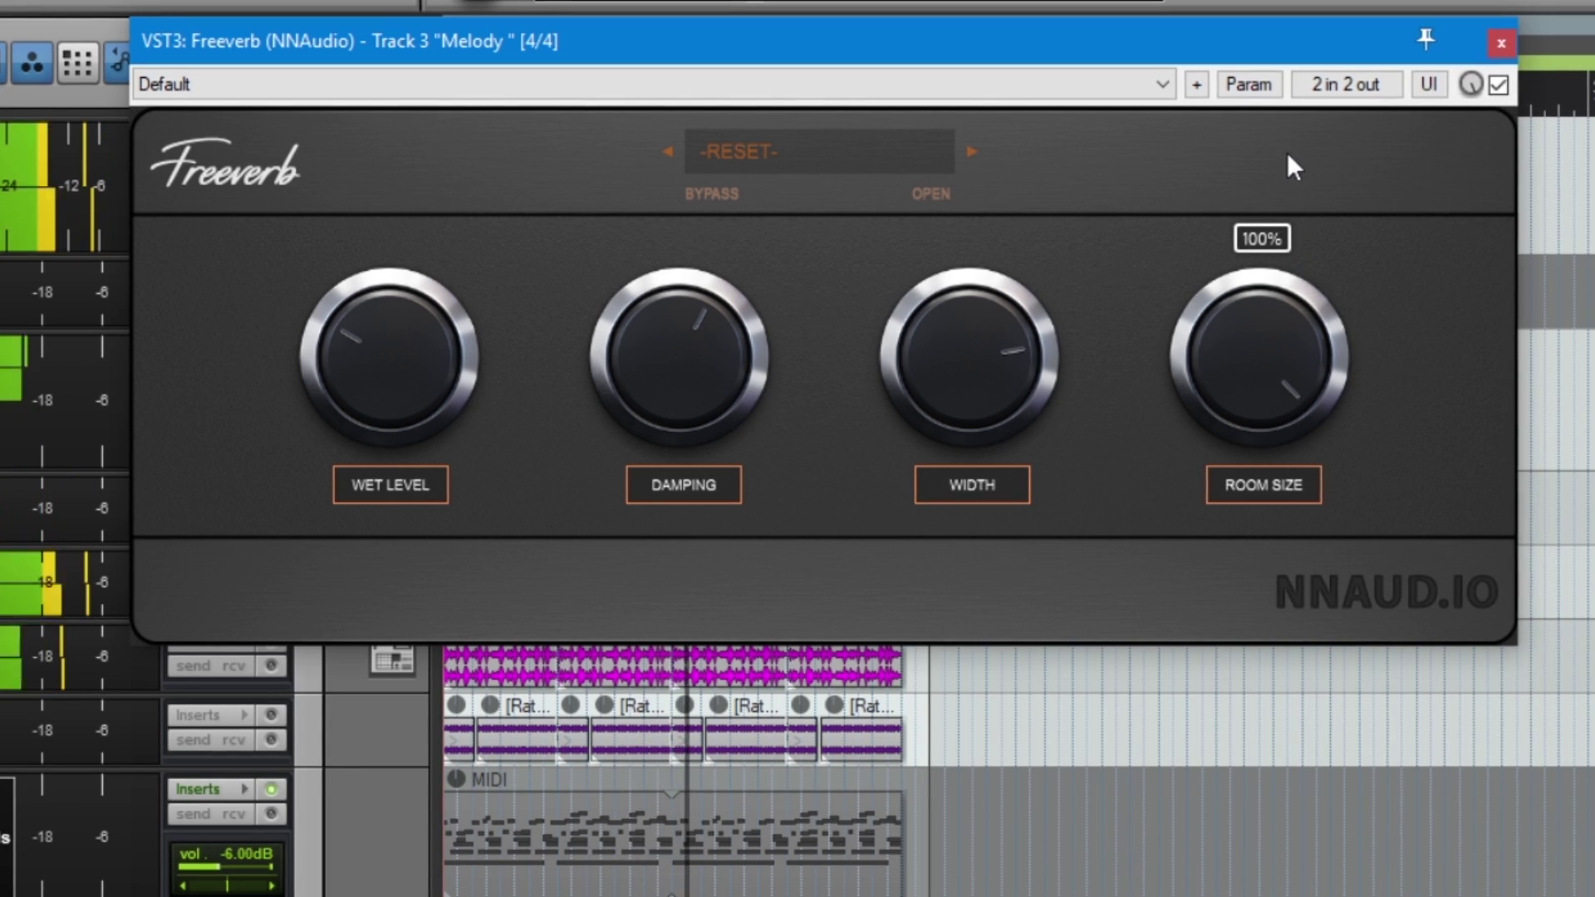
drag(947, 302, 1056, 347)
drag(1250, 328, 1227, 397)
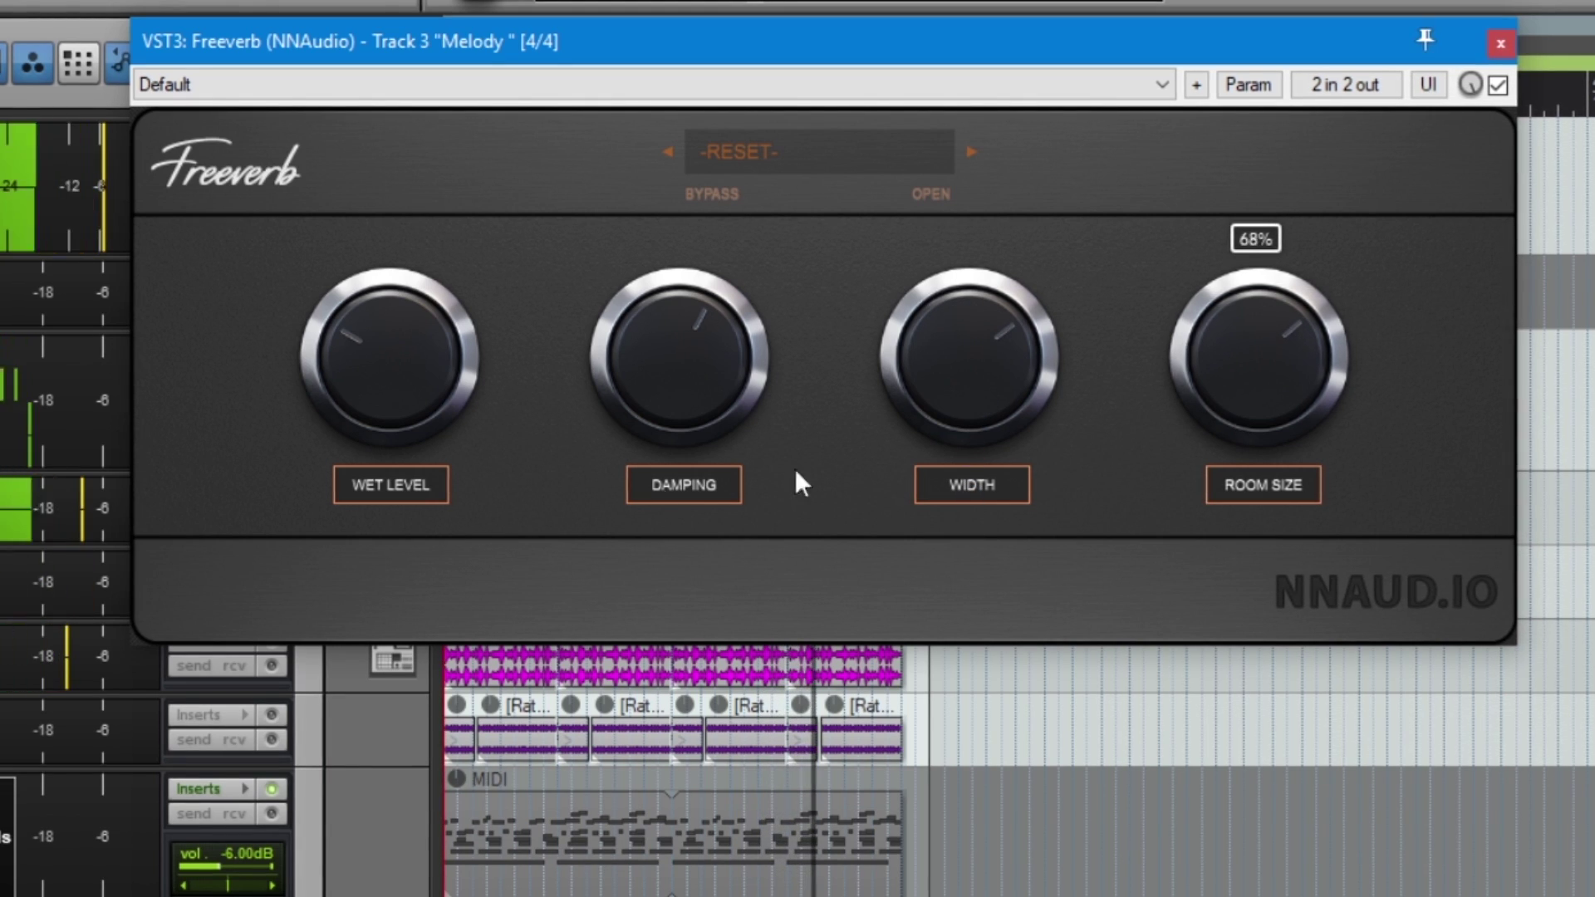
drag(398, 383, 424, 336)
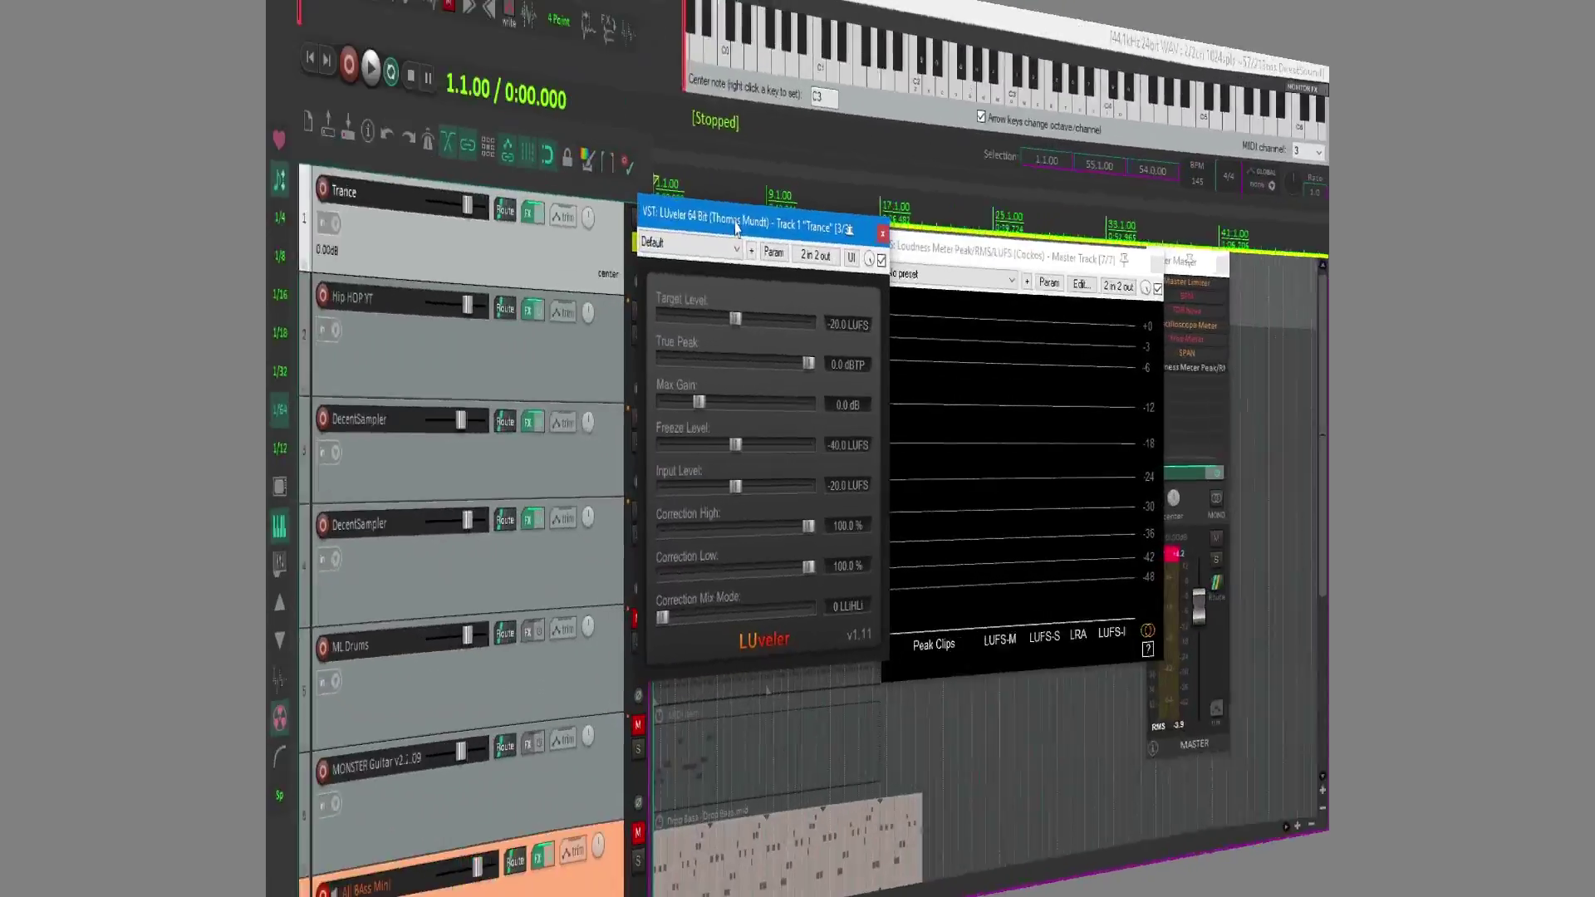
Step: Play the project and raise LUveler's Target Level on the Trance track to -10.0 LUFS
key(space)
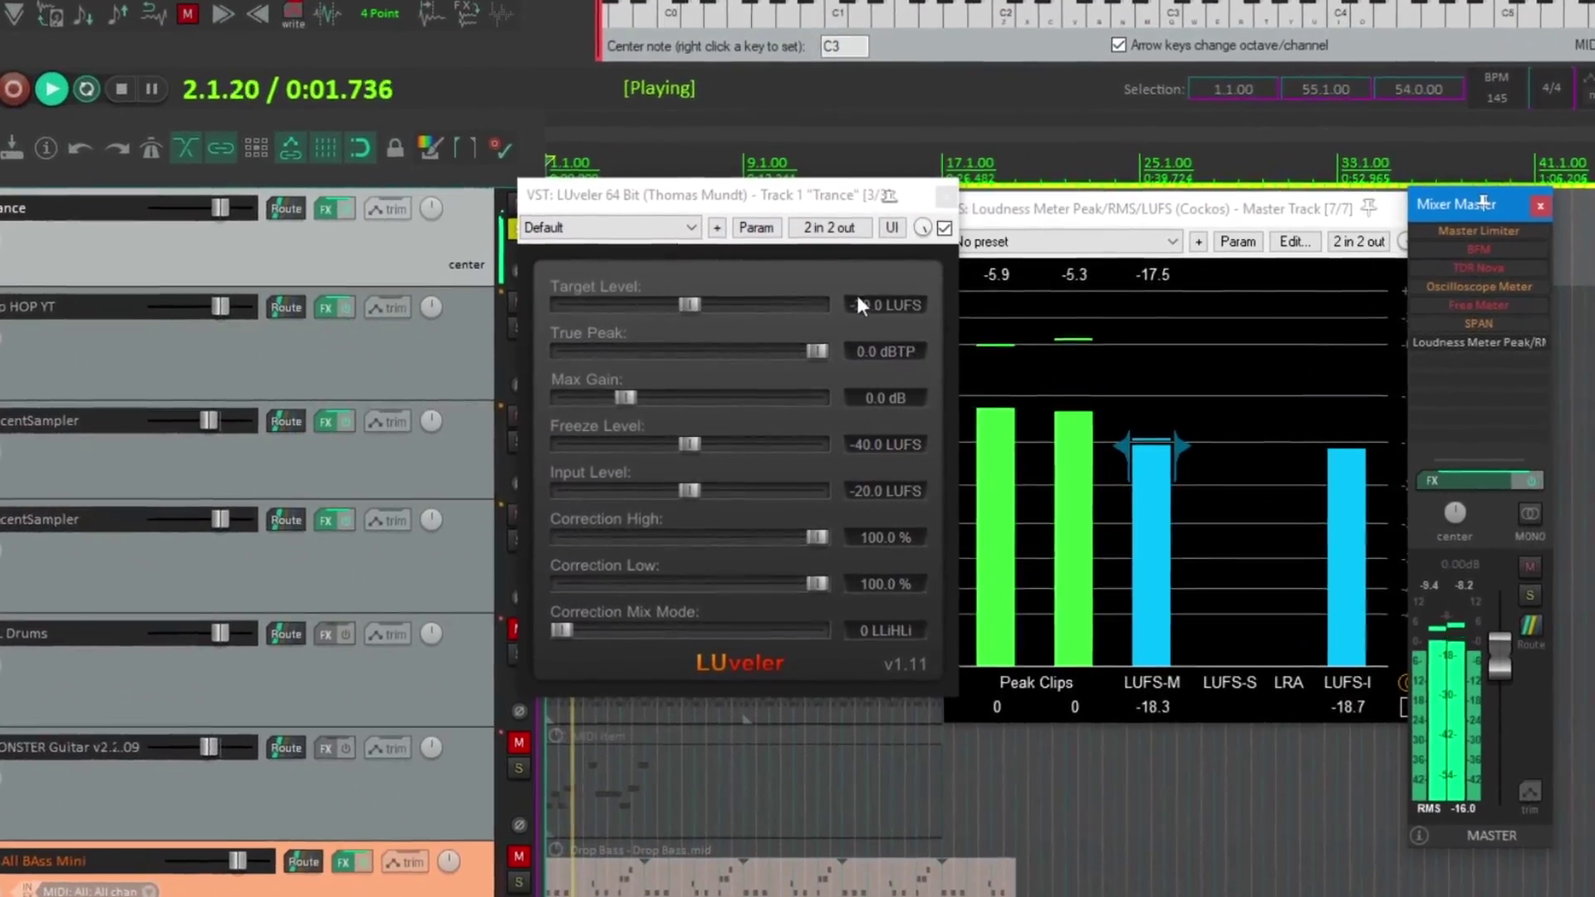
drag(696, 307, 821, 301)
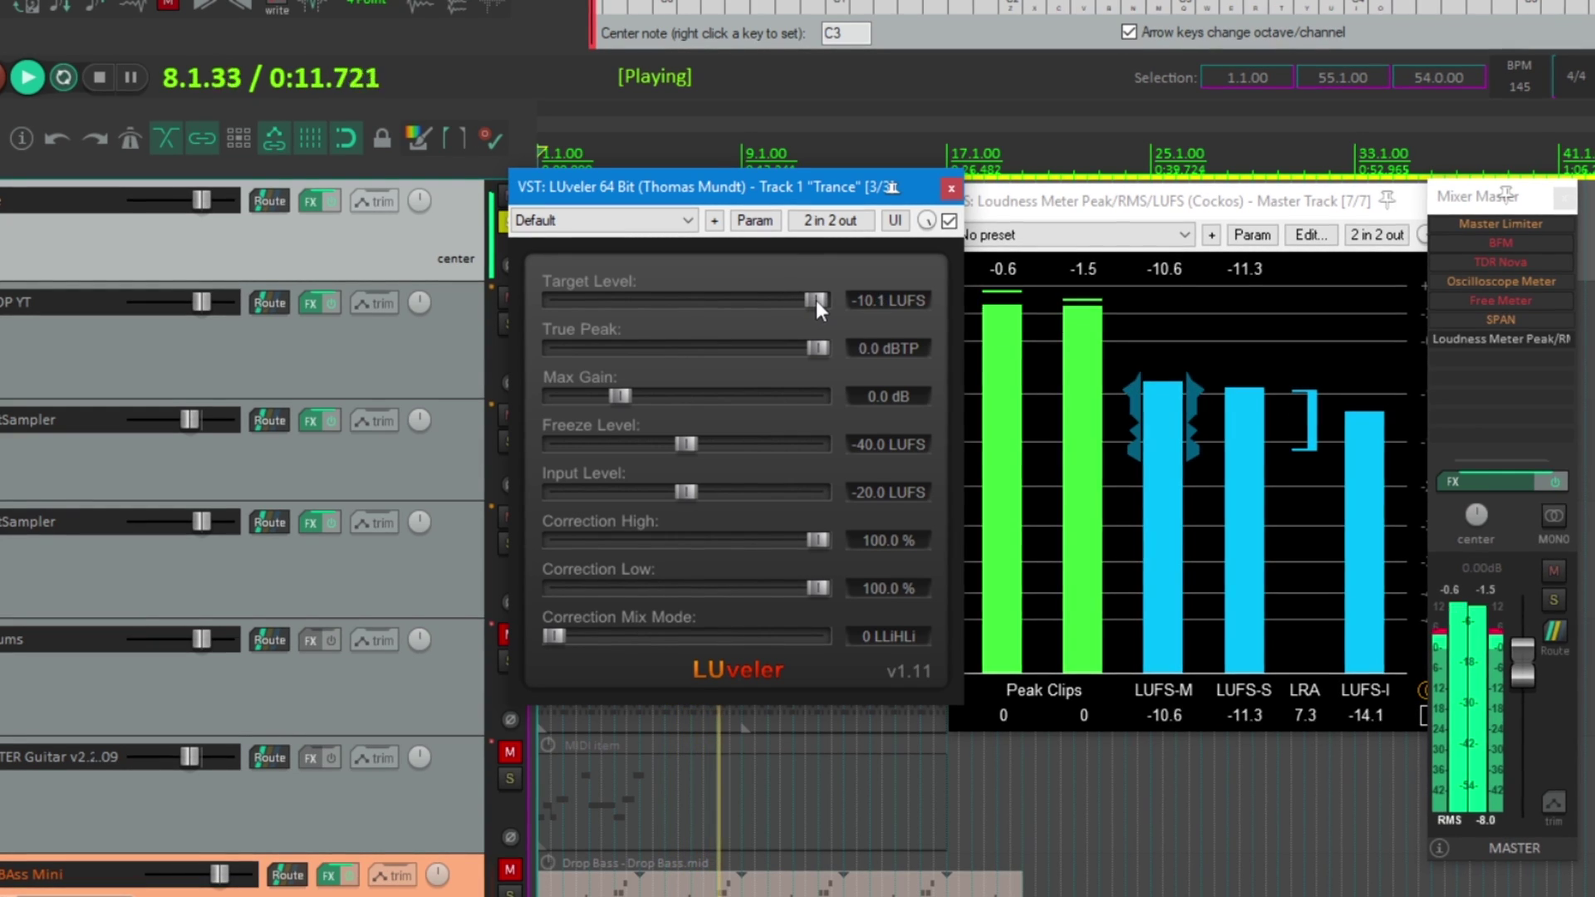
click(1026, 209)
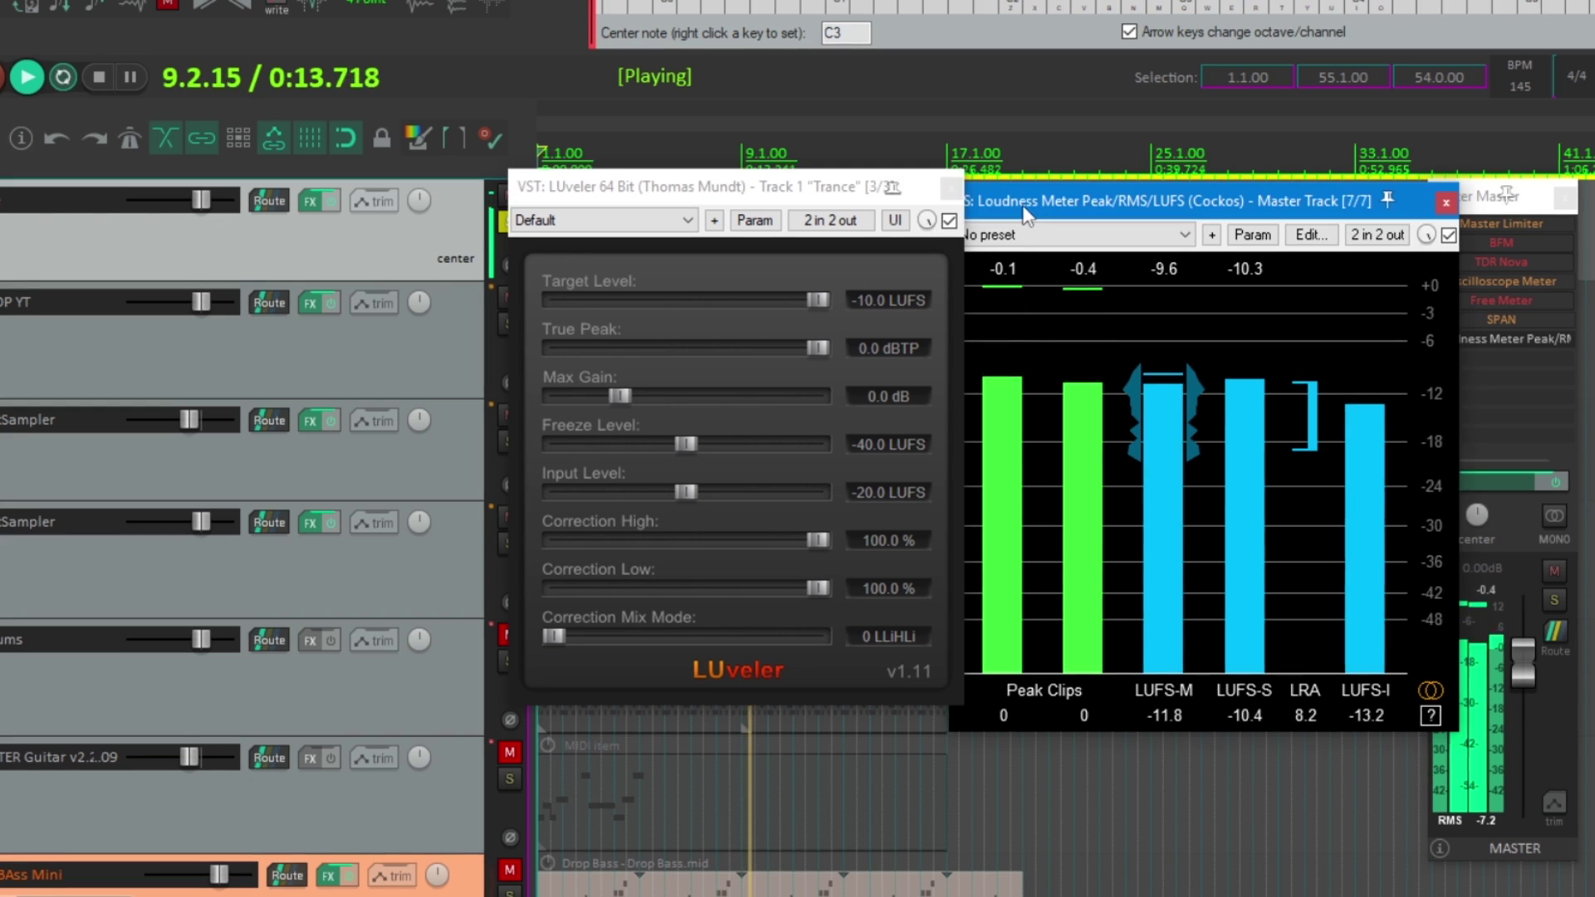
Step: Compare the loudness with LUveler bypassed and re-enabled, and reset the loudness meter and the master and Trance track peak indicators
click(950, 221)
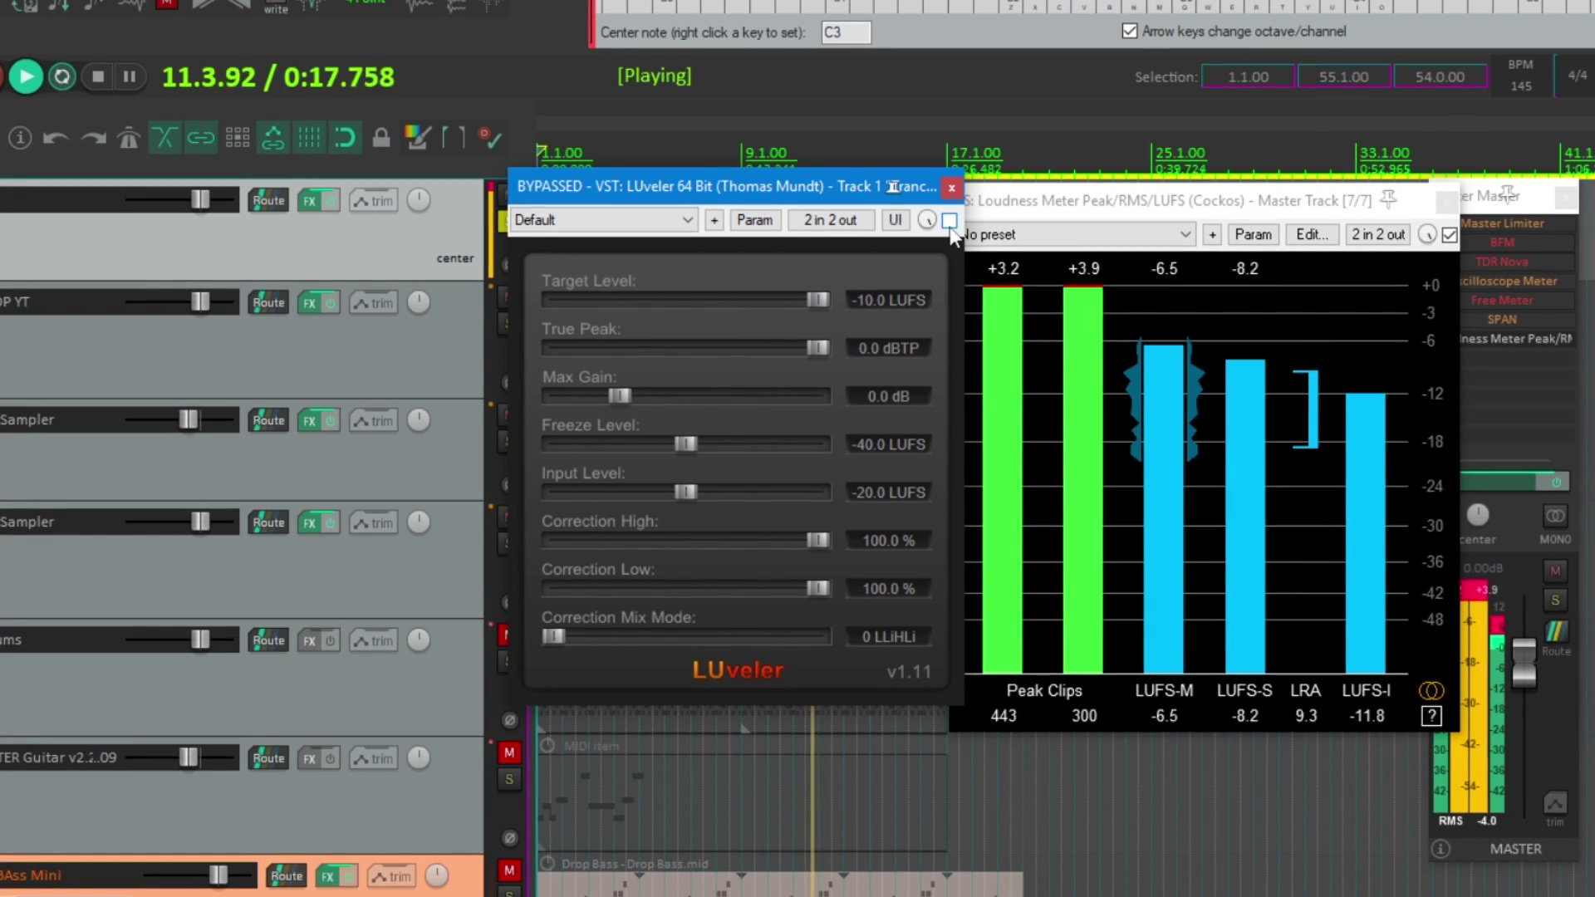
click(950, 221)
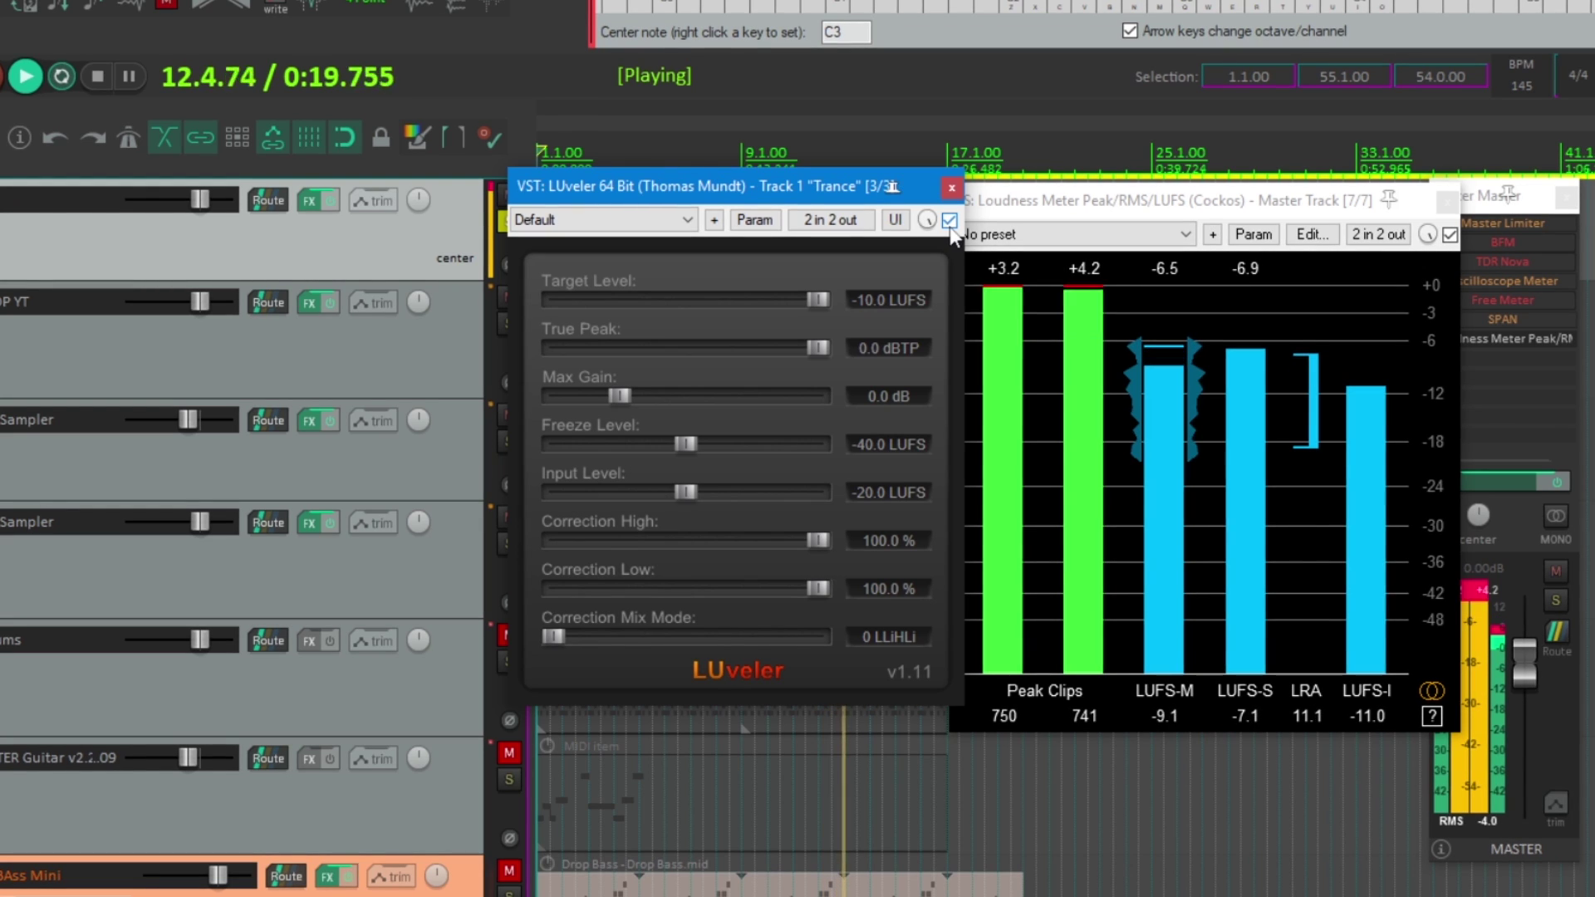
click(1000, 281)
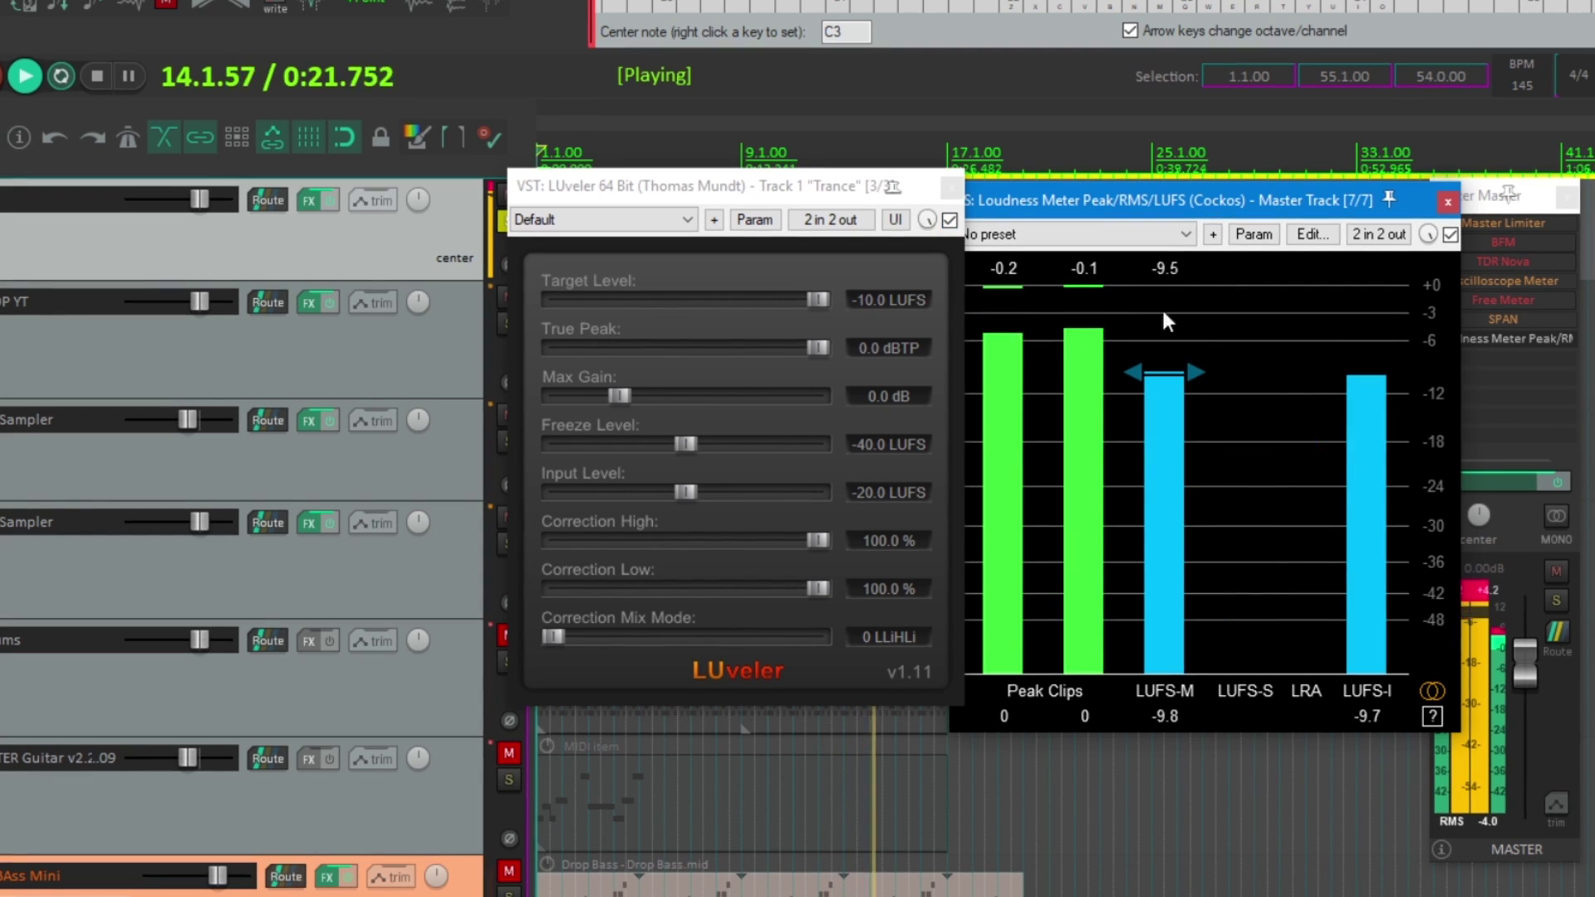
click(1468, 581)
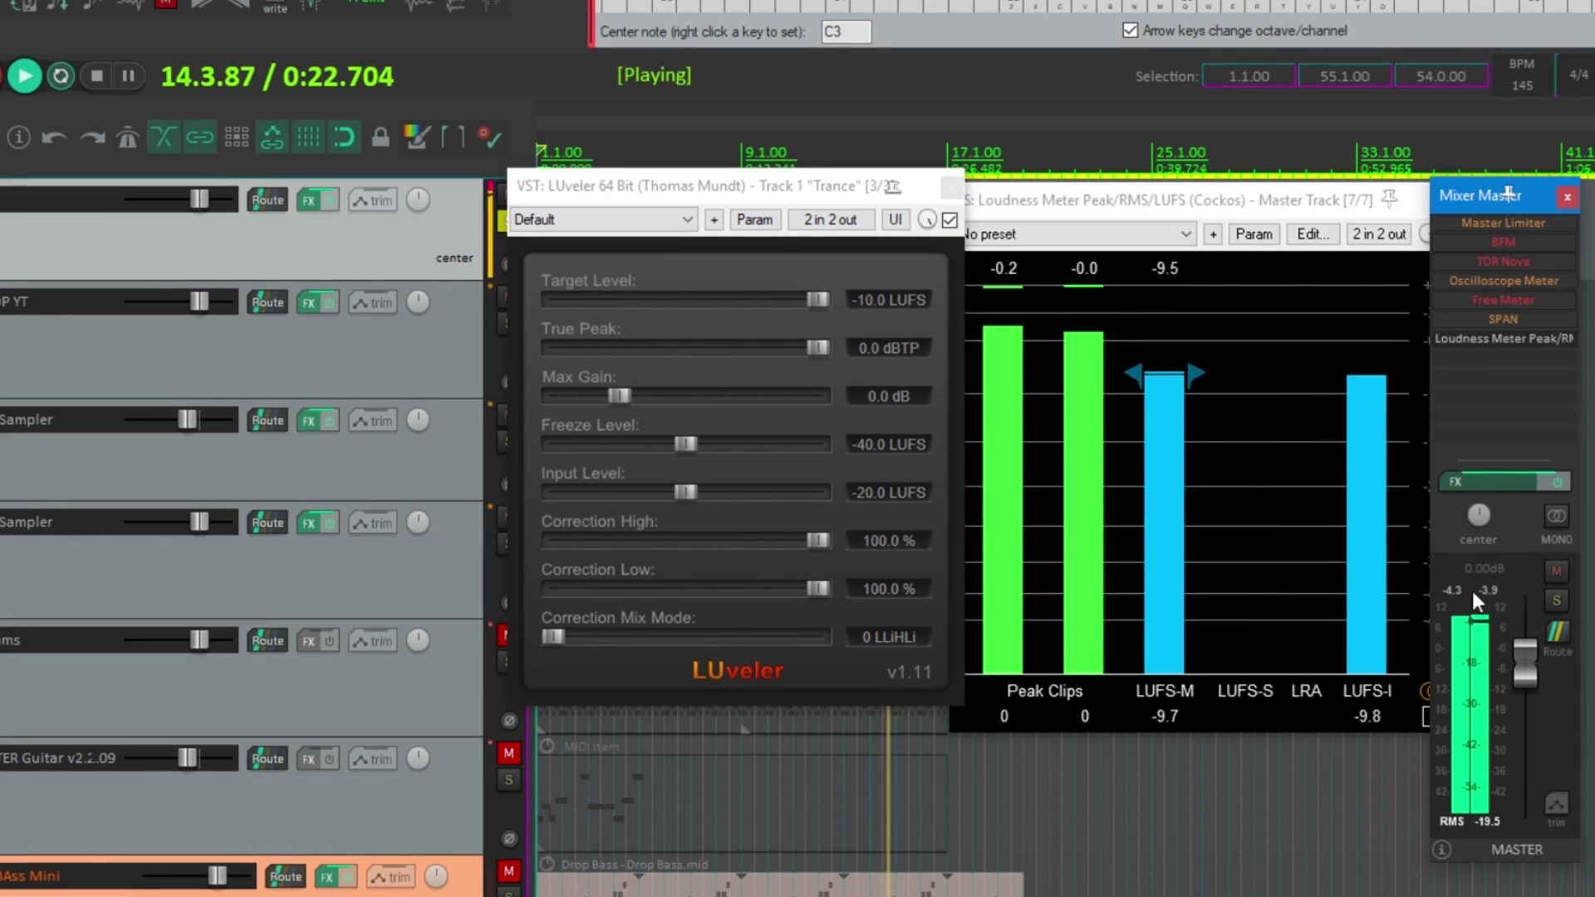
click(490, 184)
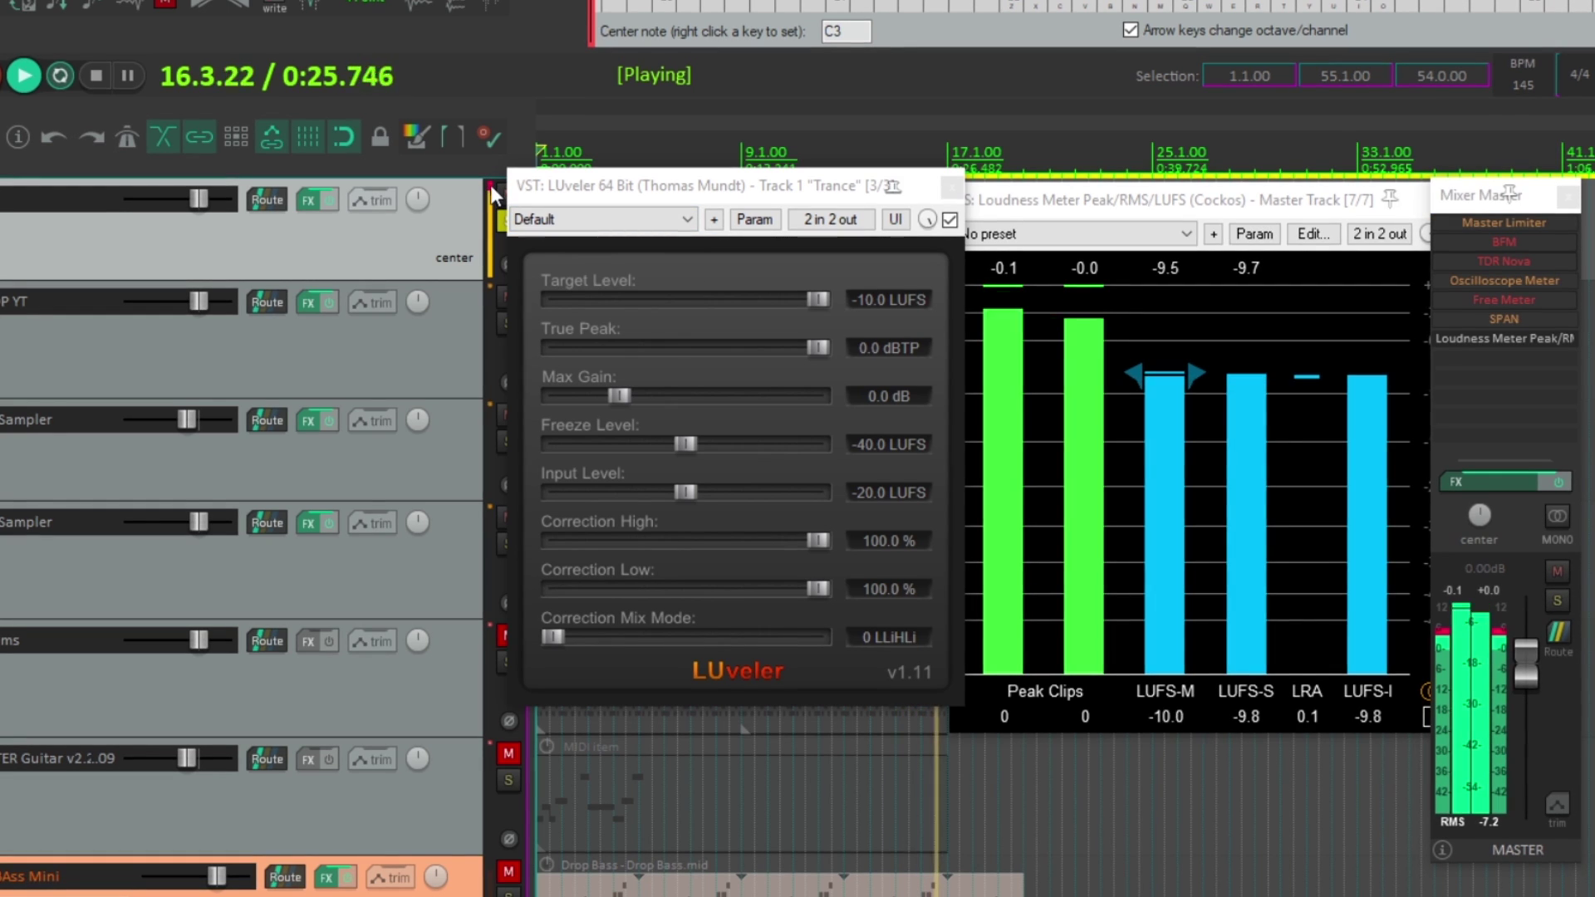
click(827, 183)
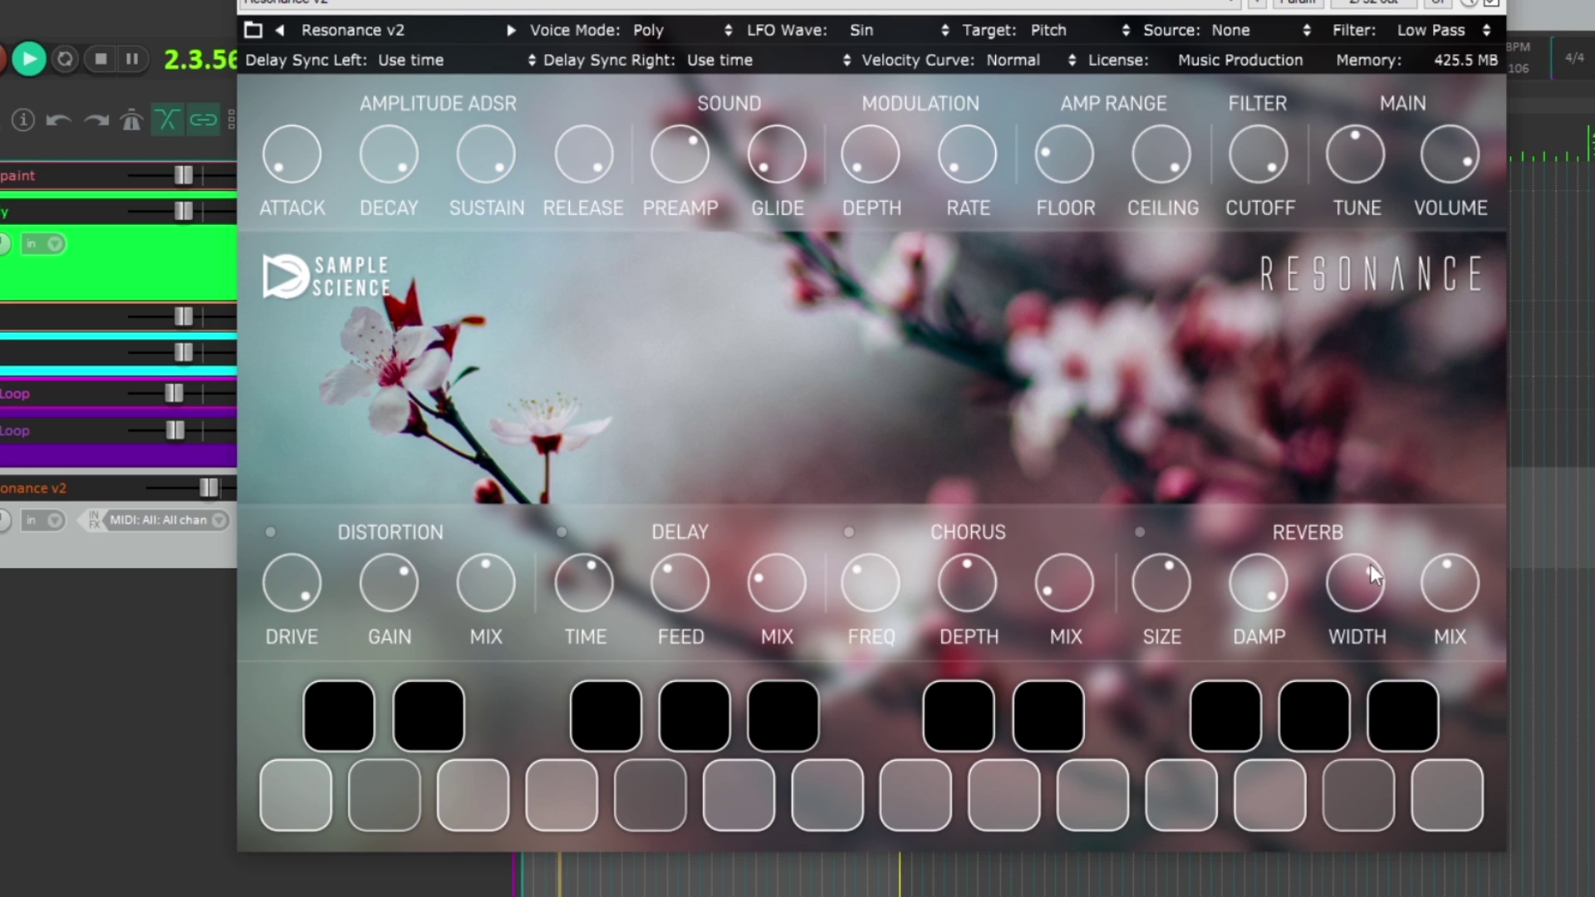
Step: Switch on Resonance's reverb, audition its Mix low and then higher, and turn the main Volume down slightly
click(1139, 531)
mouse_move(1435, 609)
mouse_down()
mouse_move(1445, 588)
mouse_move(1444, 604)
mouse_up()
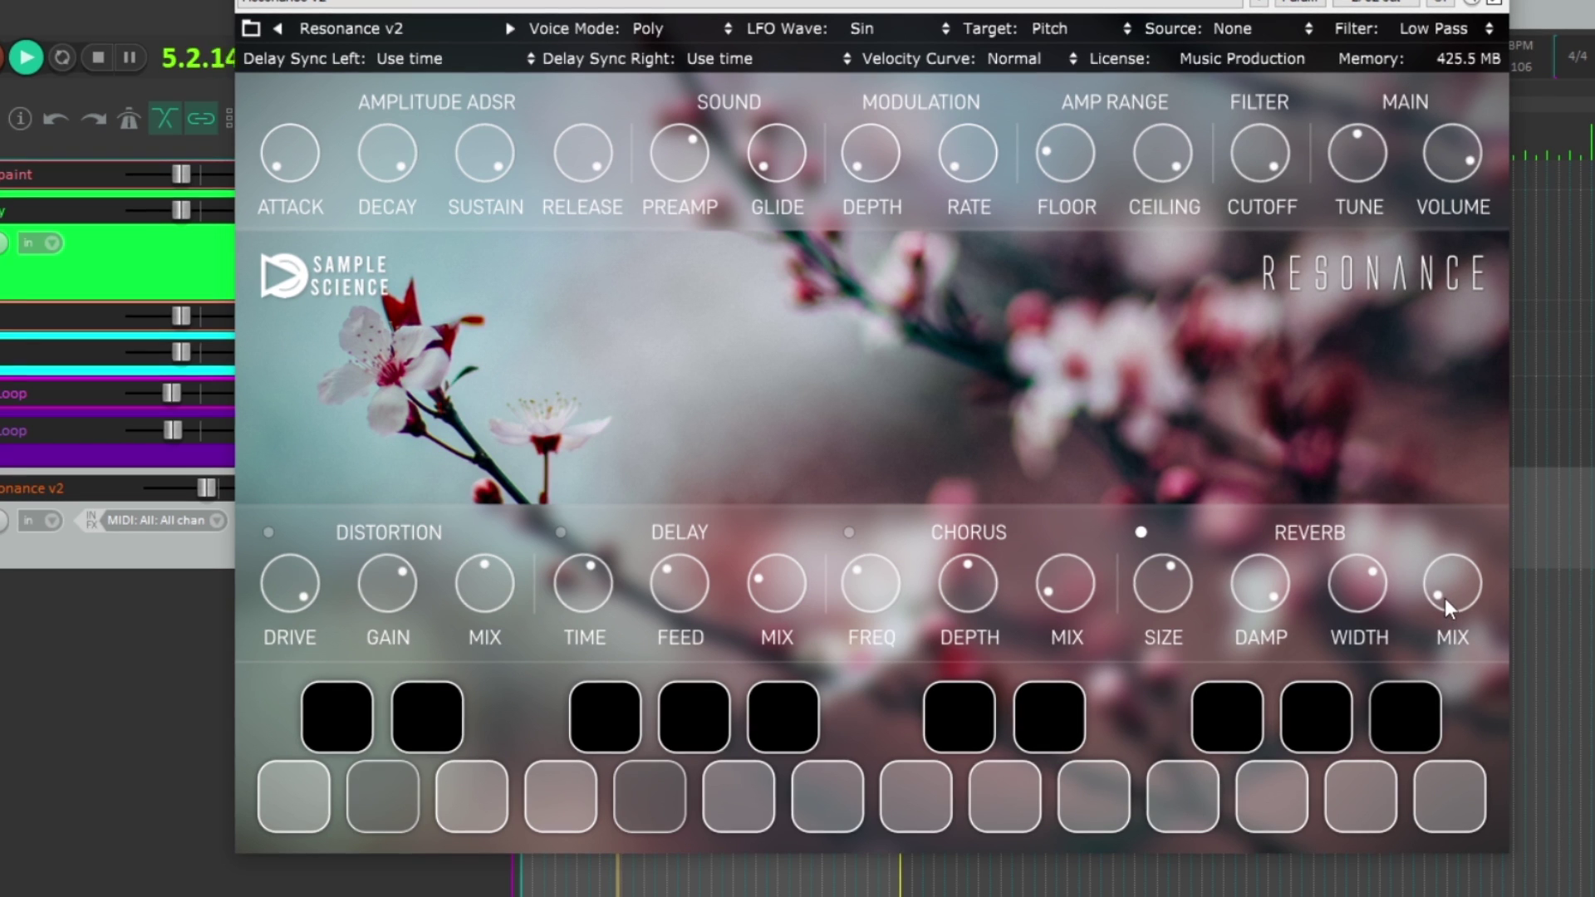
drag(1441, 172, 1442, 190)
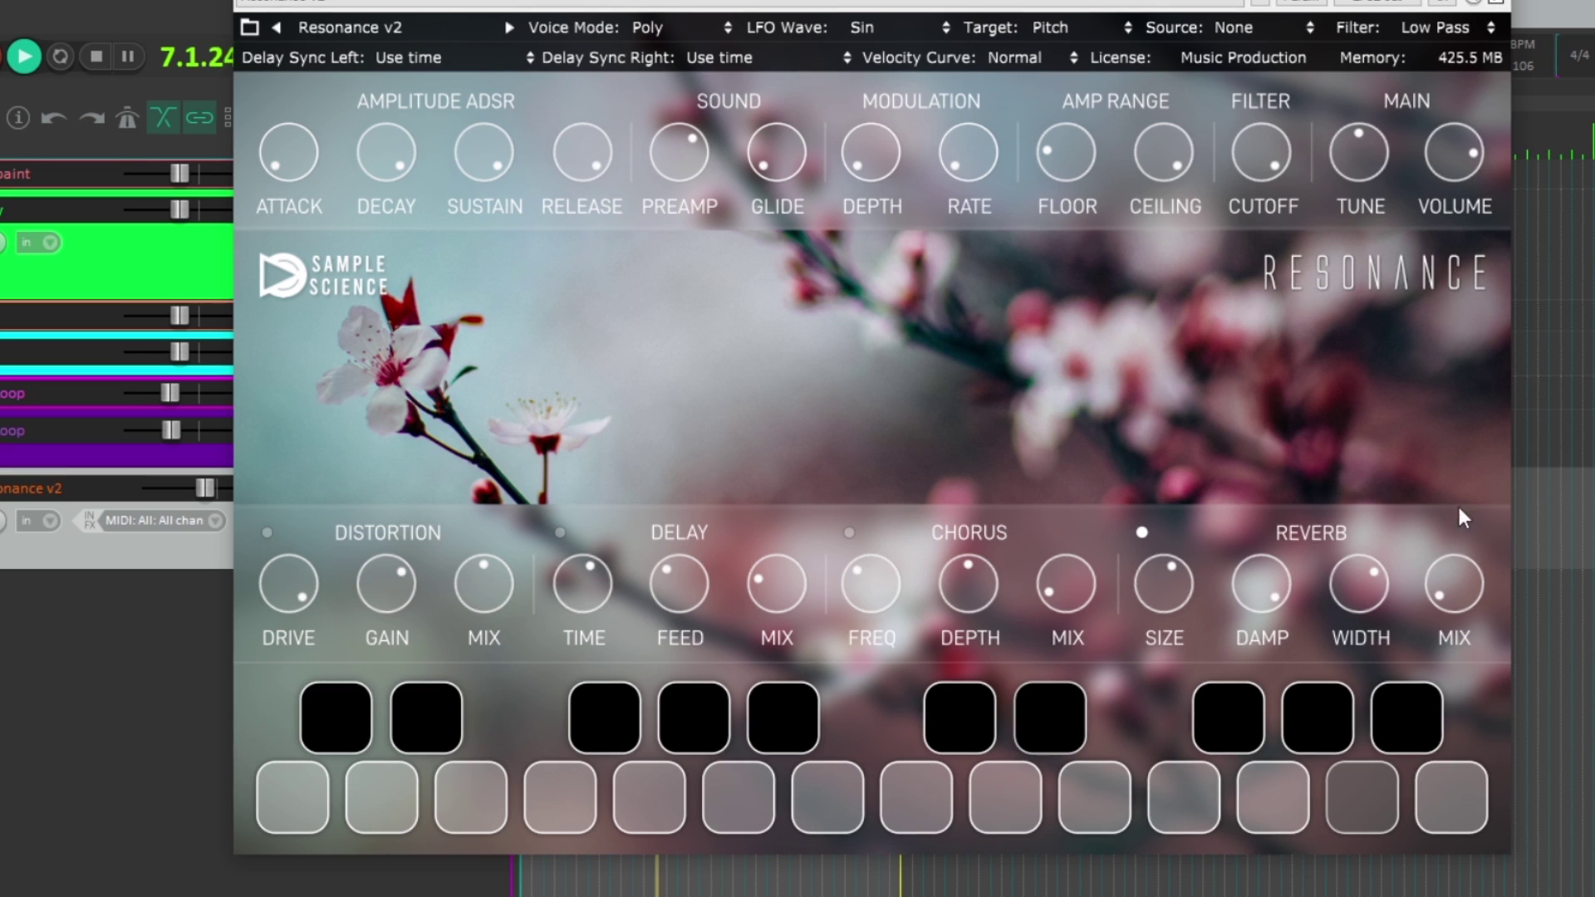
drag(1466, 586, 1458, 482)
Step: Switch on Resonance's delay with a slightly higher Mix, and turn the main Volume up a little
click(558, 533)
drag(768, 589, 769, 565)
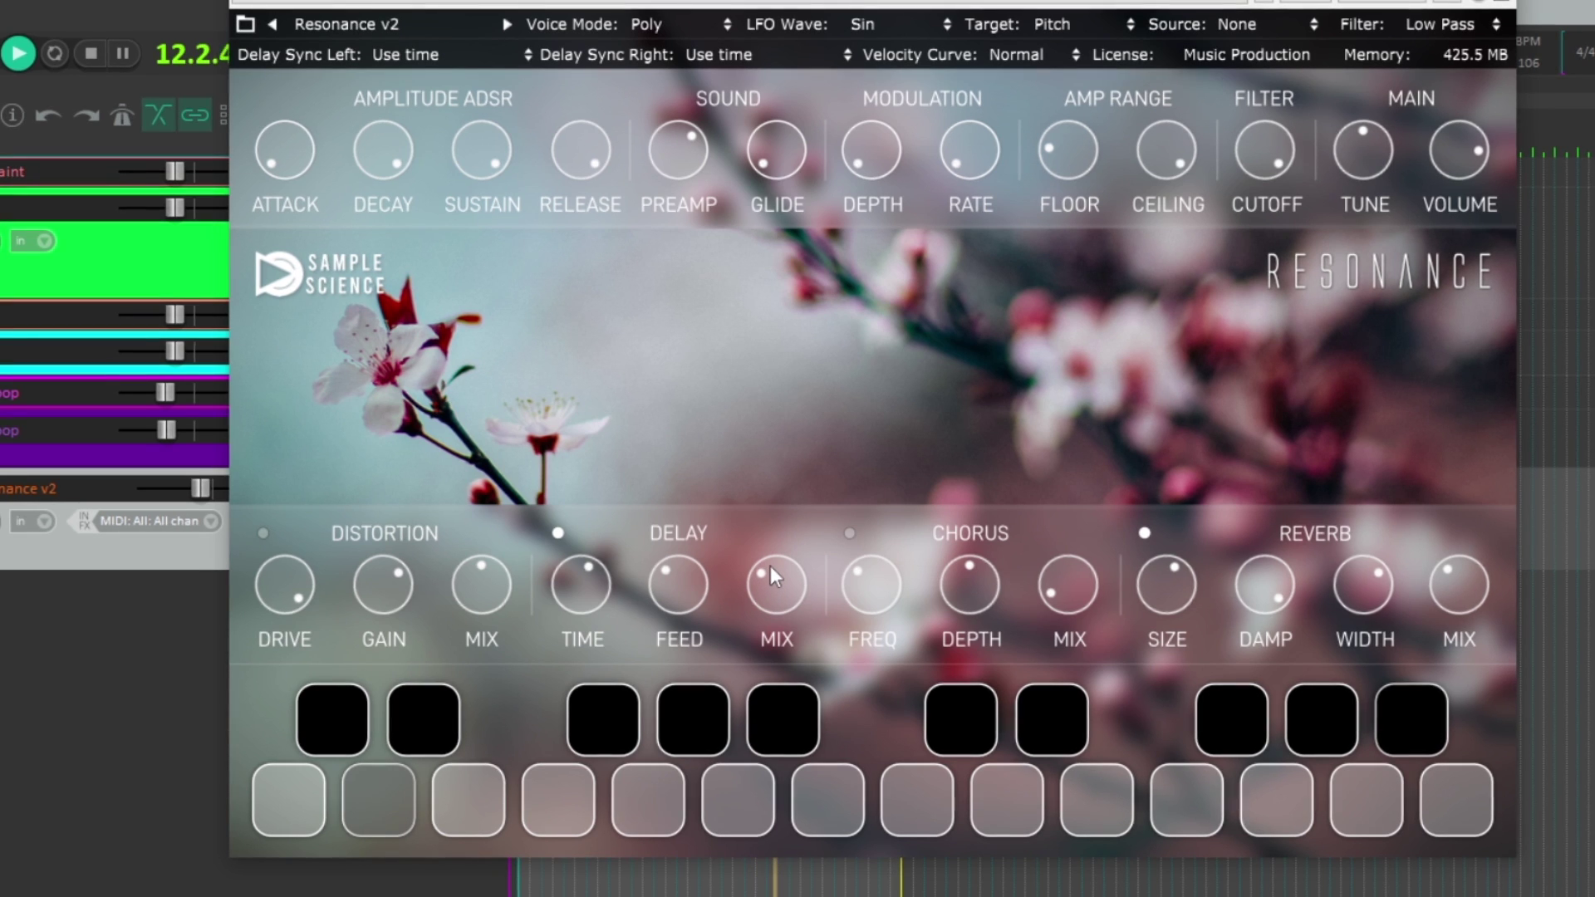
mouse_move(1447, 151)
mouse_down()
mouse_move(1456, 118)
mouse_move(1455, 138)
mouse_up()
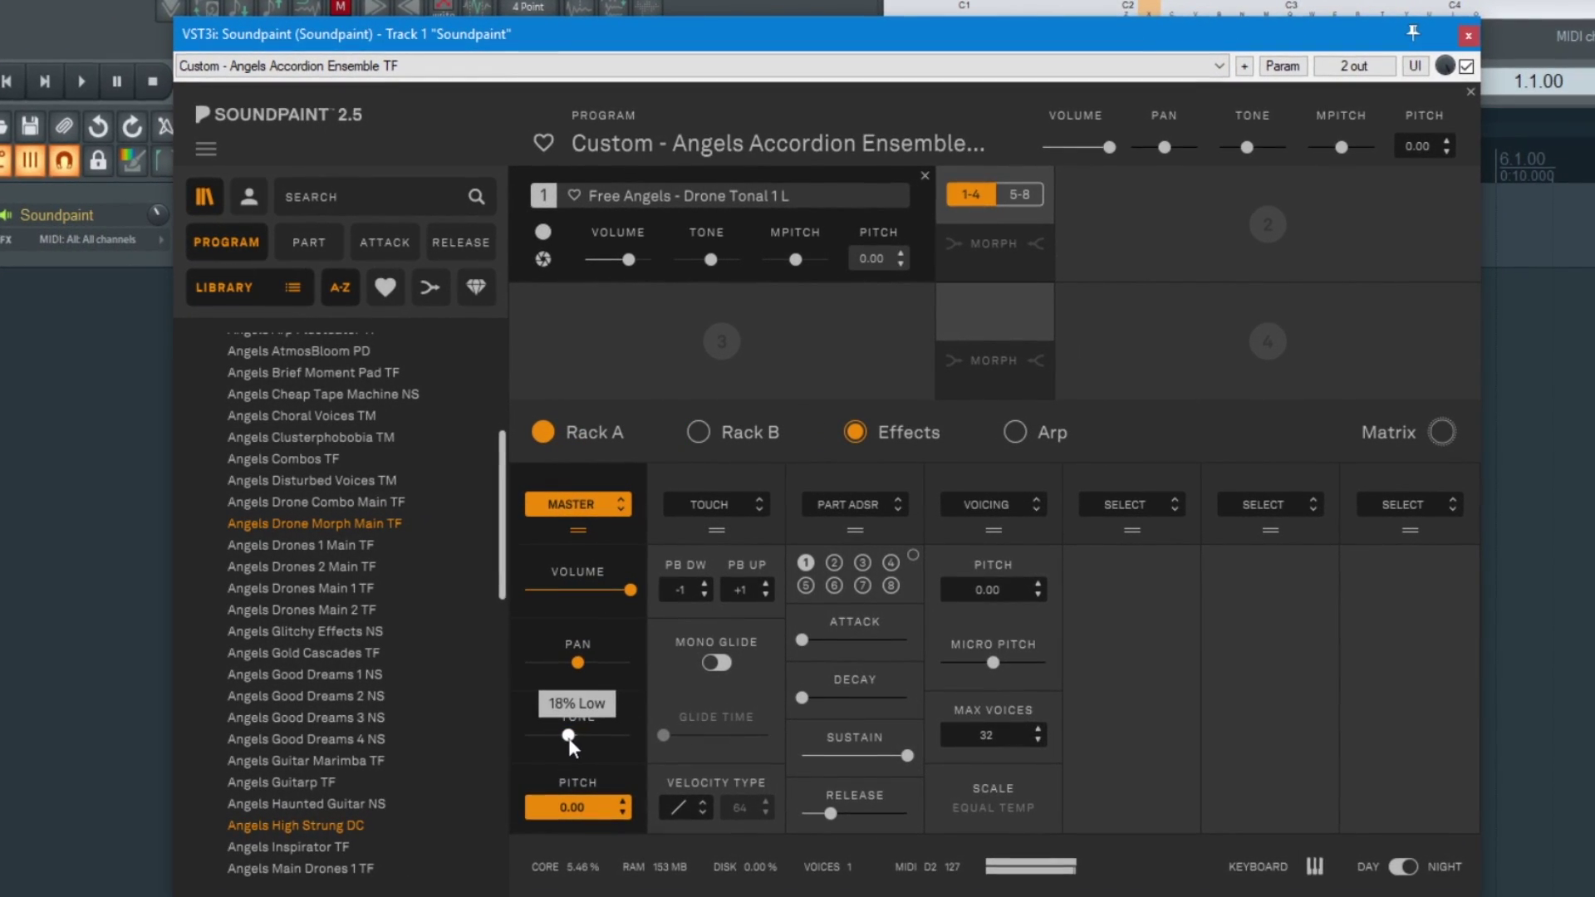
Step: Return the master Tone in Soundpaint's Rack A from the low side to Unchanged
mouse_move(565, 738)
mouse_down()
mouse_move(551, 738)
mouse_move(575, 735)
mouse_up()
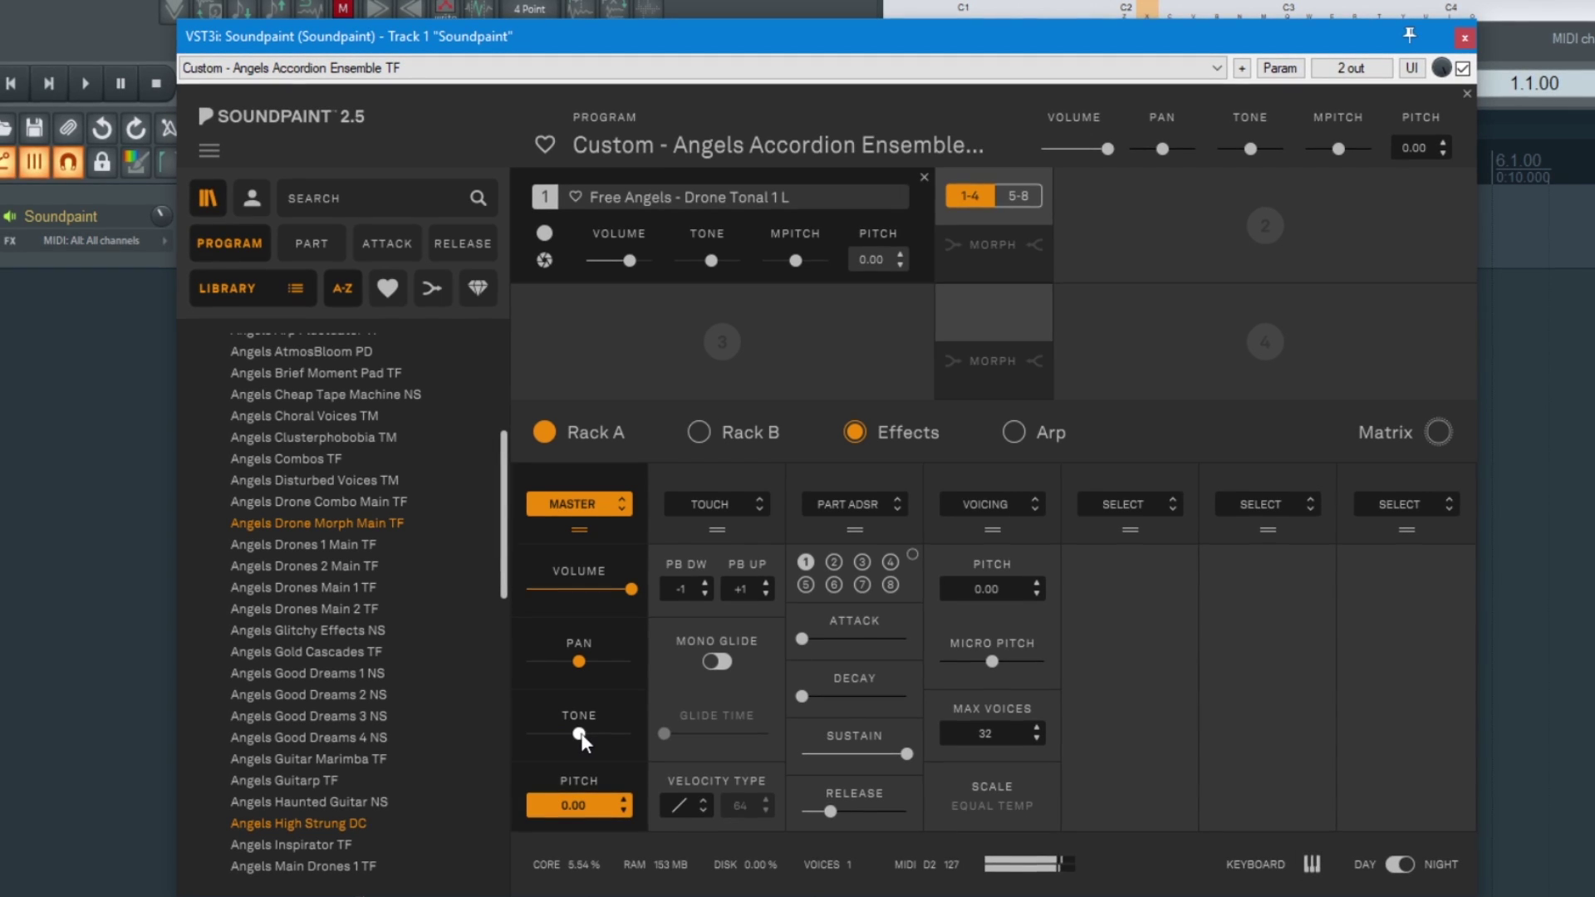
click(582, 742)
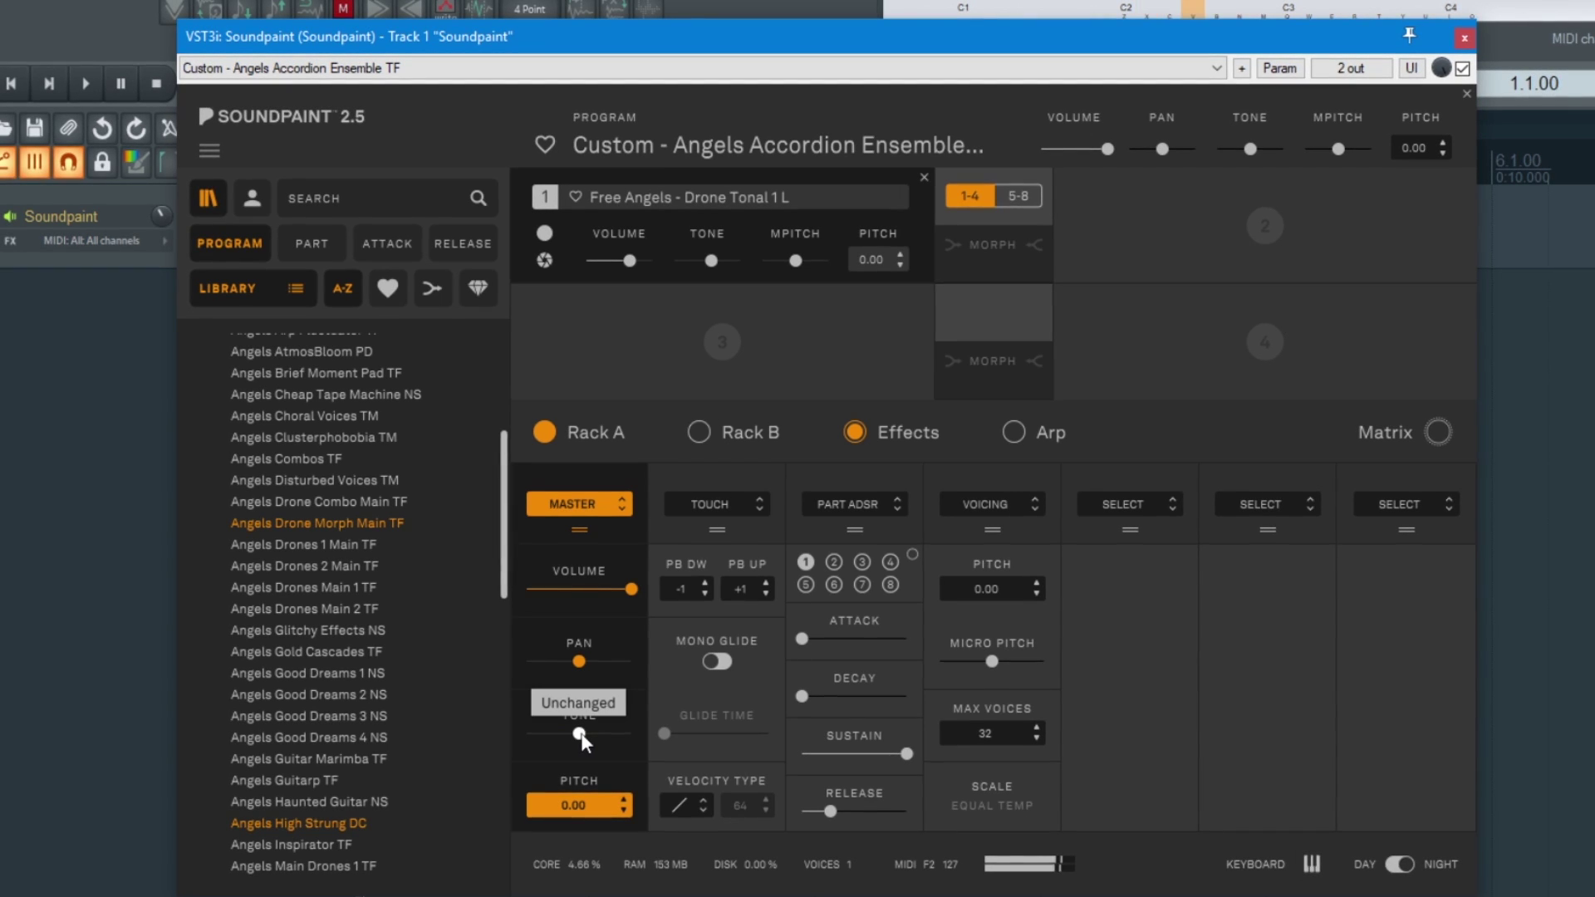
Step: In Soundpaint's effects, raise the Verb Lexi reverb's wet amount and cut EQ5's band 4 just above 4 kHz
click(904, 440)
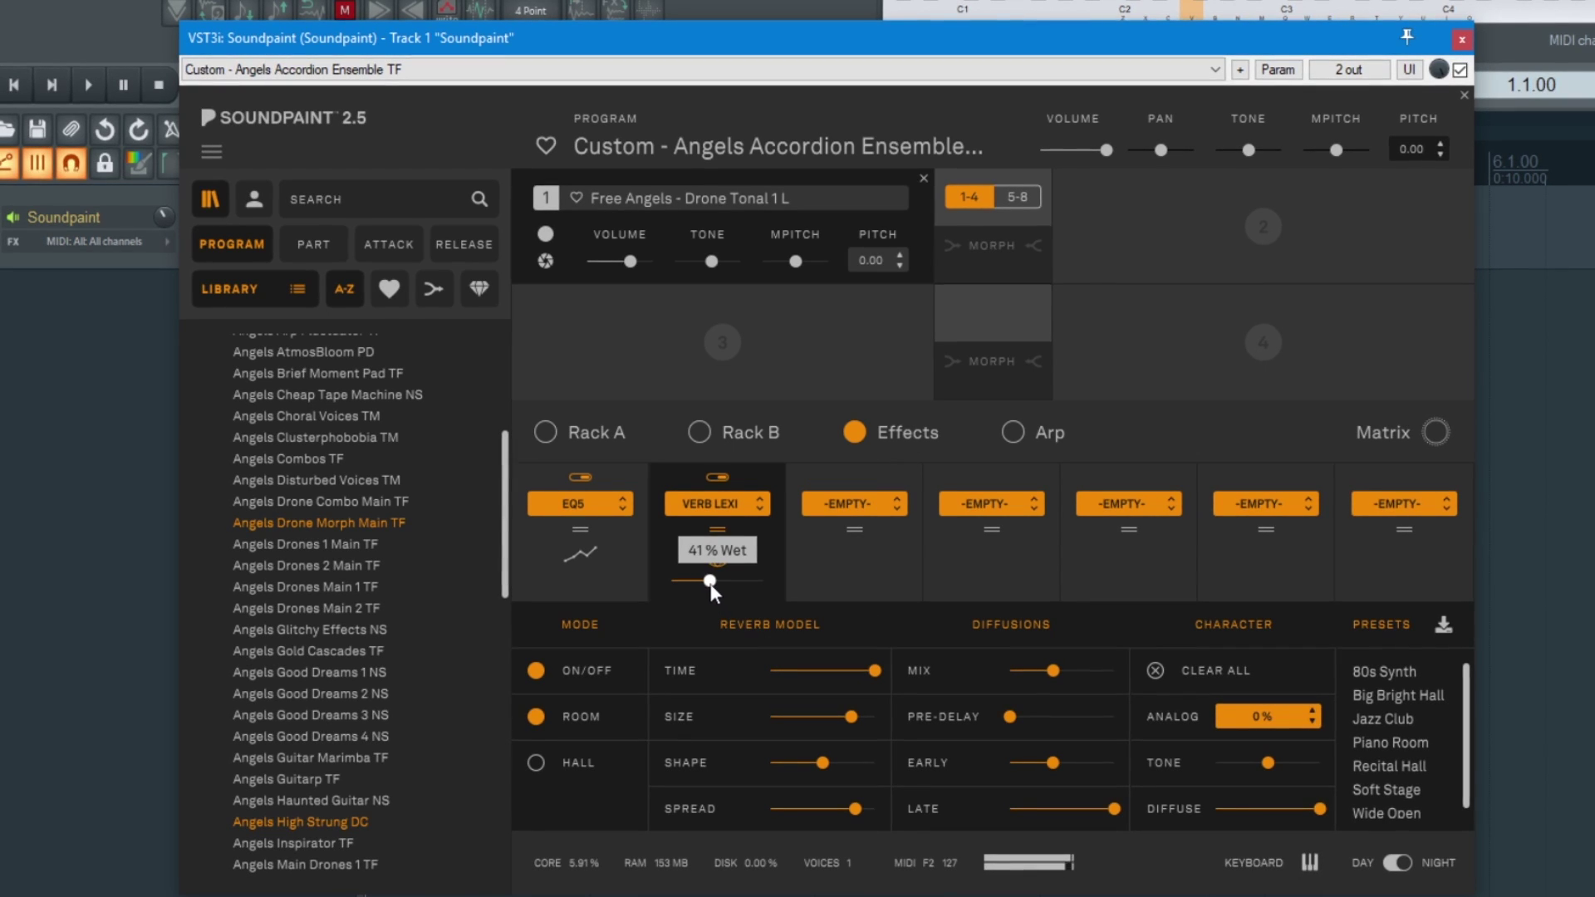
drag(715, 583, 721, 585)
click(589, 575)
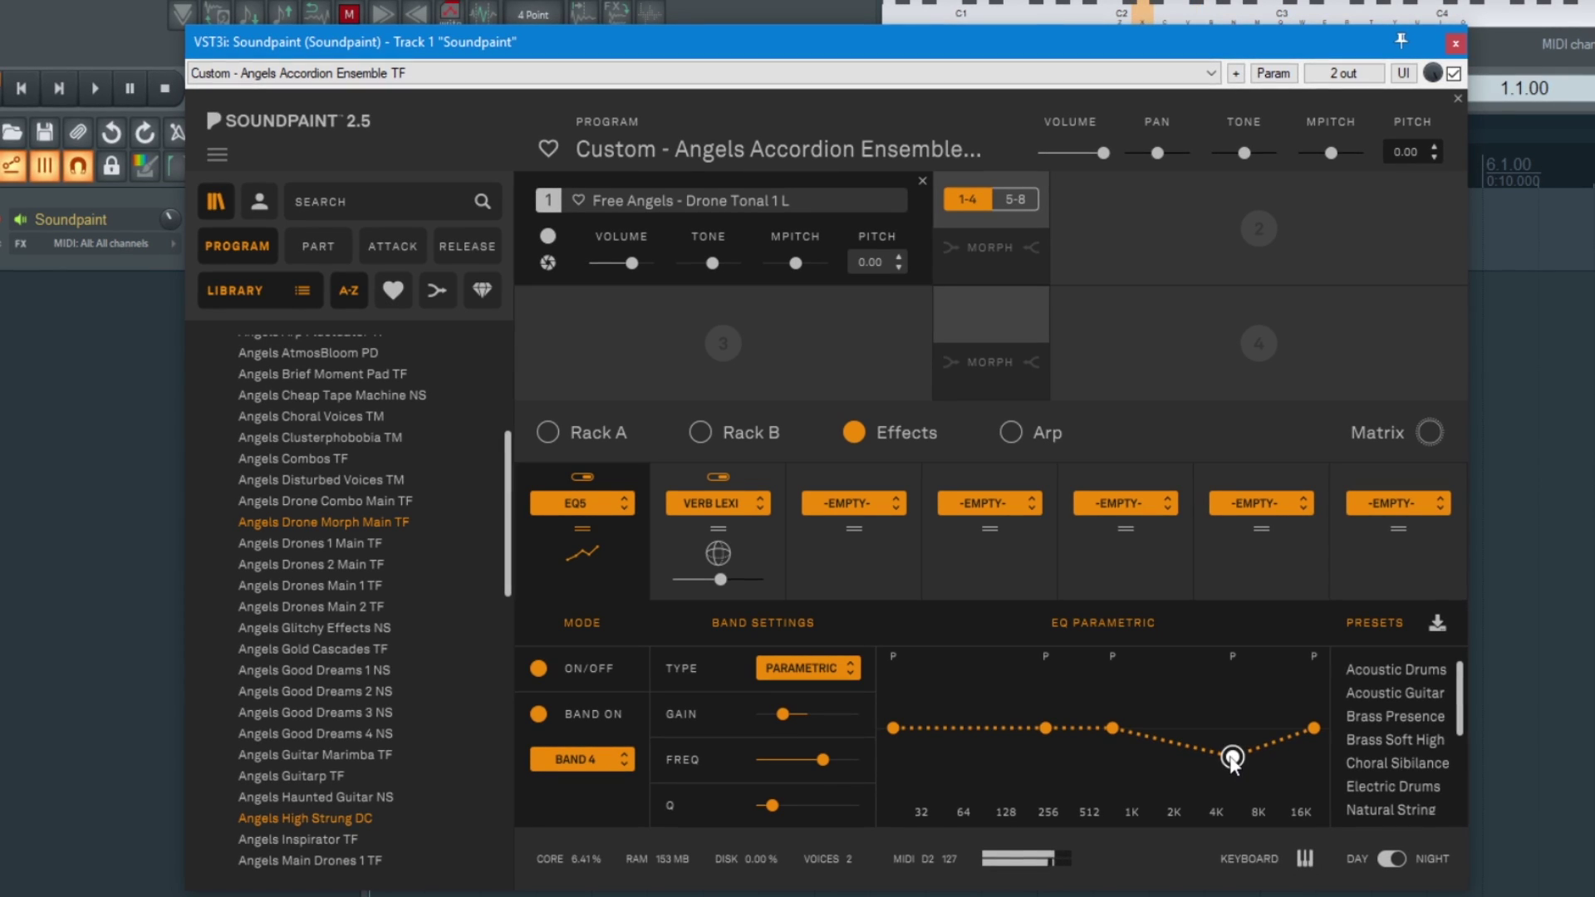
mouse_move(813, 758)
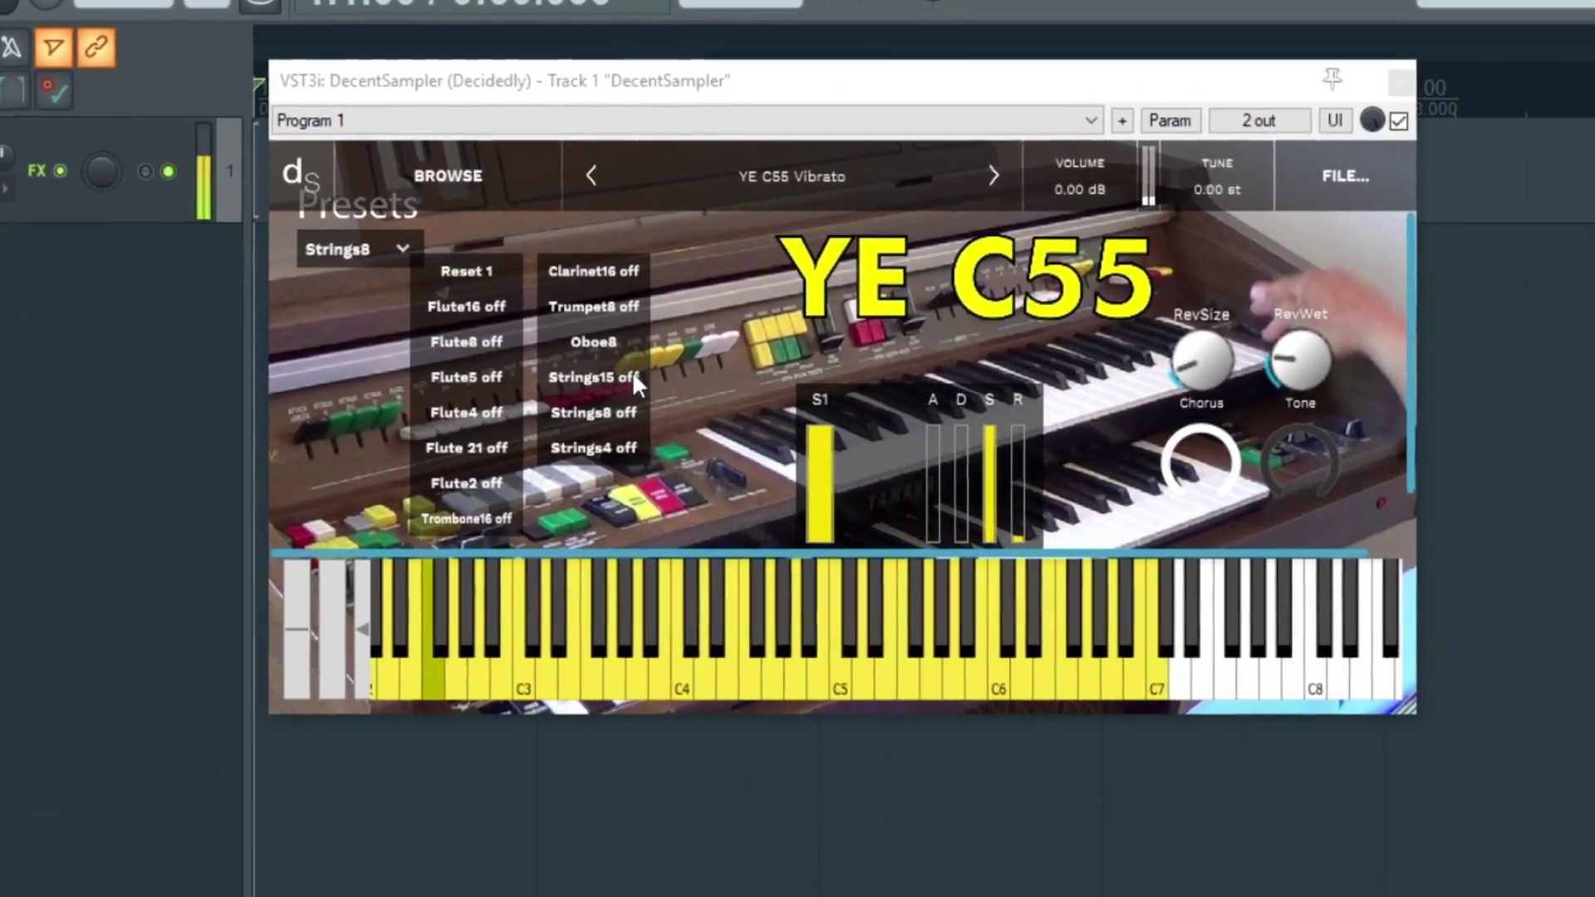
Step: Turn on the Strings16 voice in DecentSampler's YE C55 Vibrato instrument
click(650, 387)
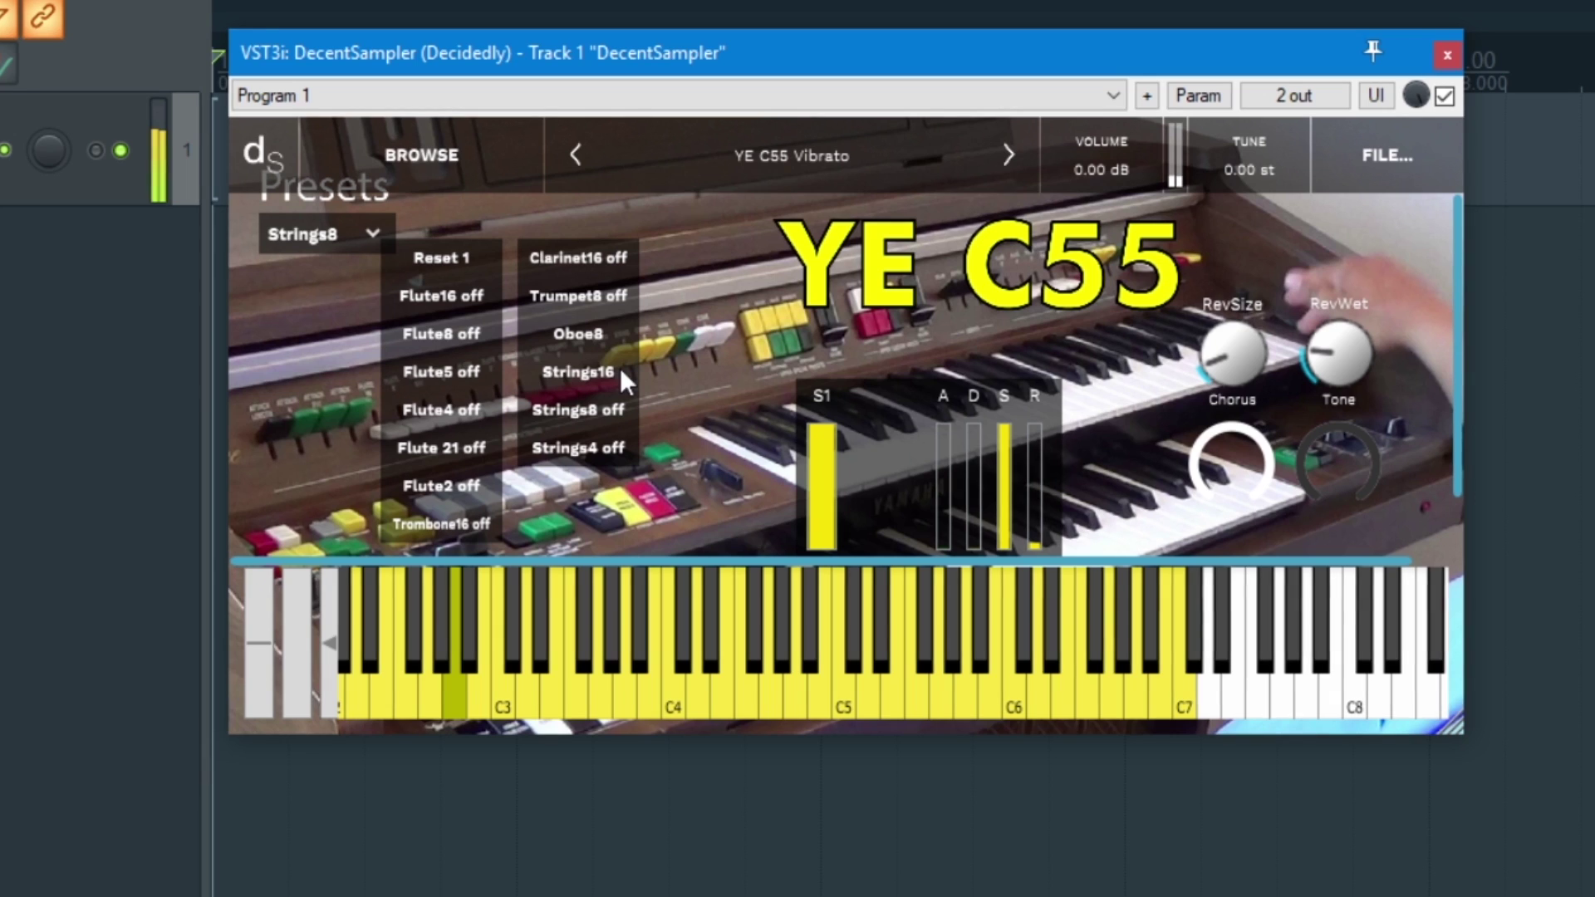
Step: Turn on the Strings8 and Flute21 voices in YE C55 Vibrato, trying Flute2 briefly and switching it back off
click(612, 411)
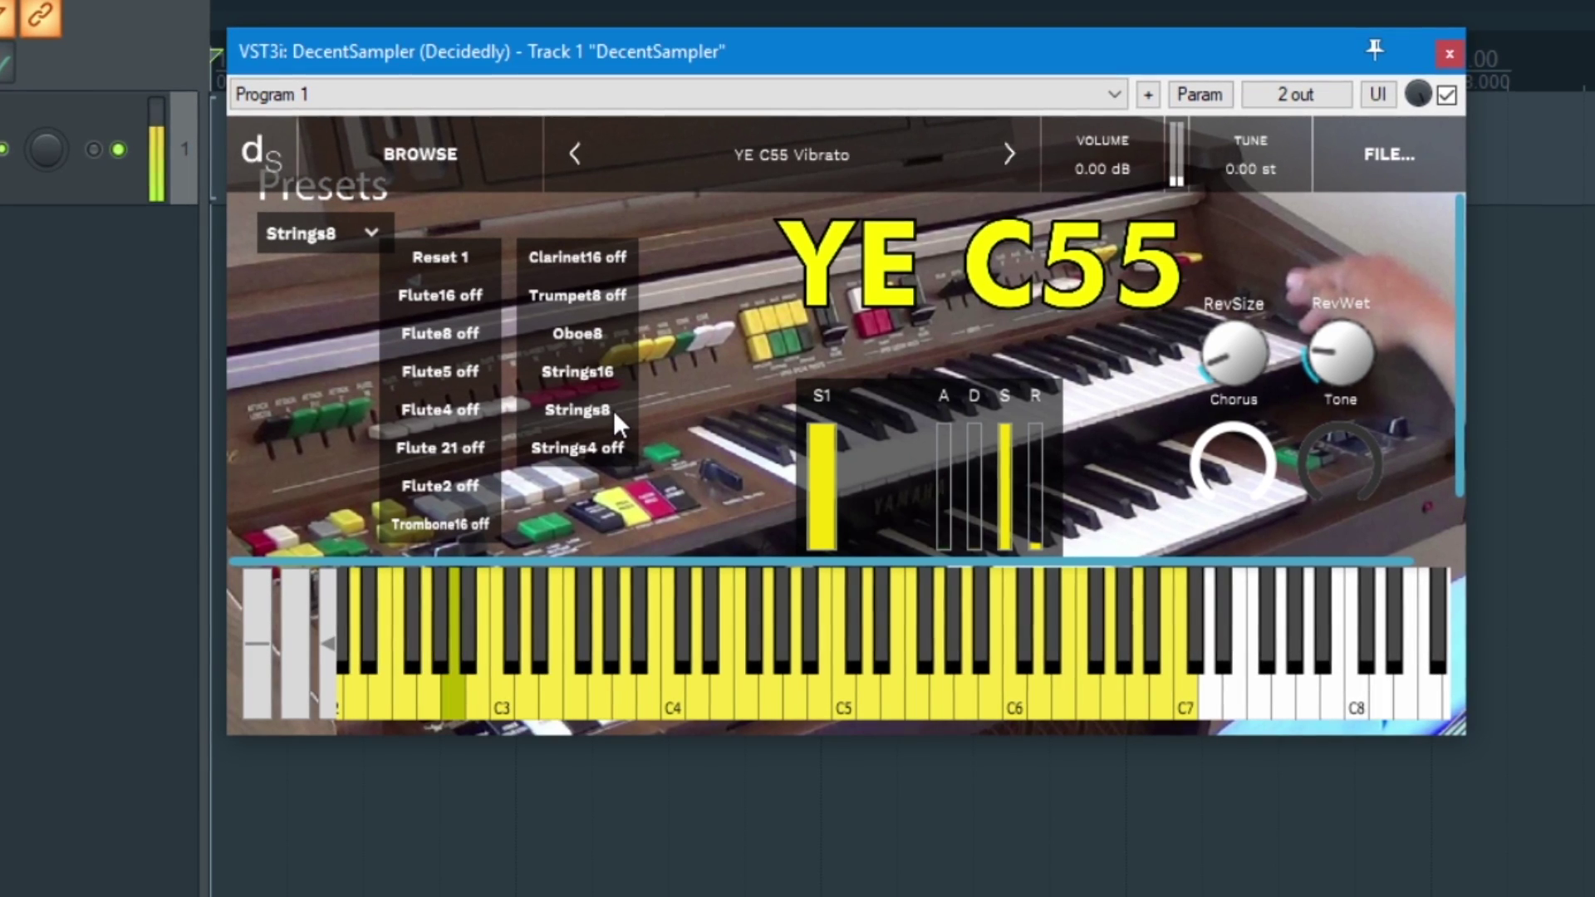
click(466, 452)
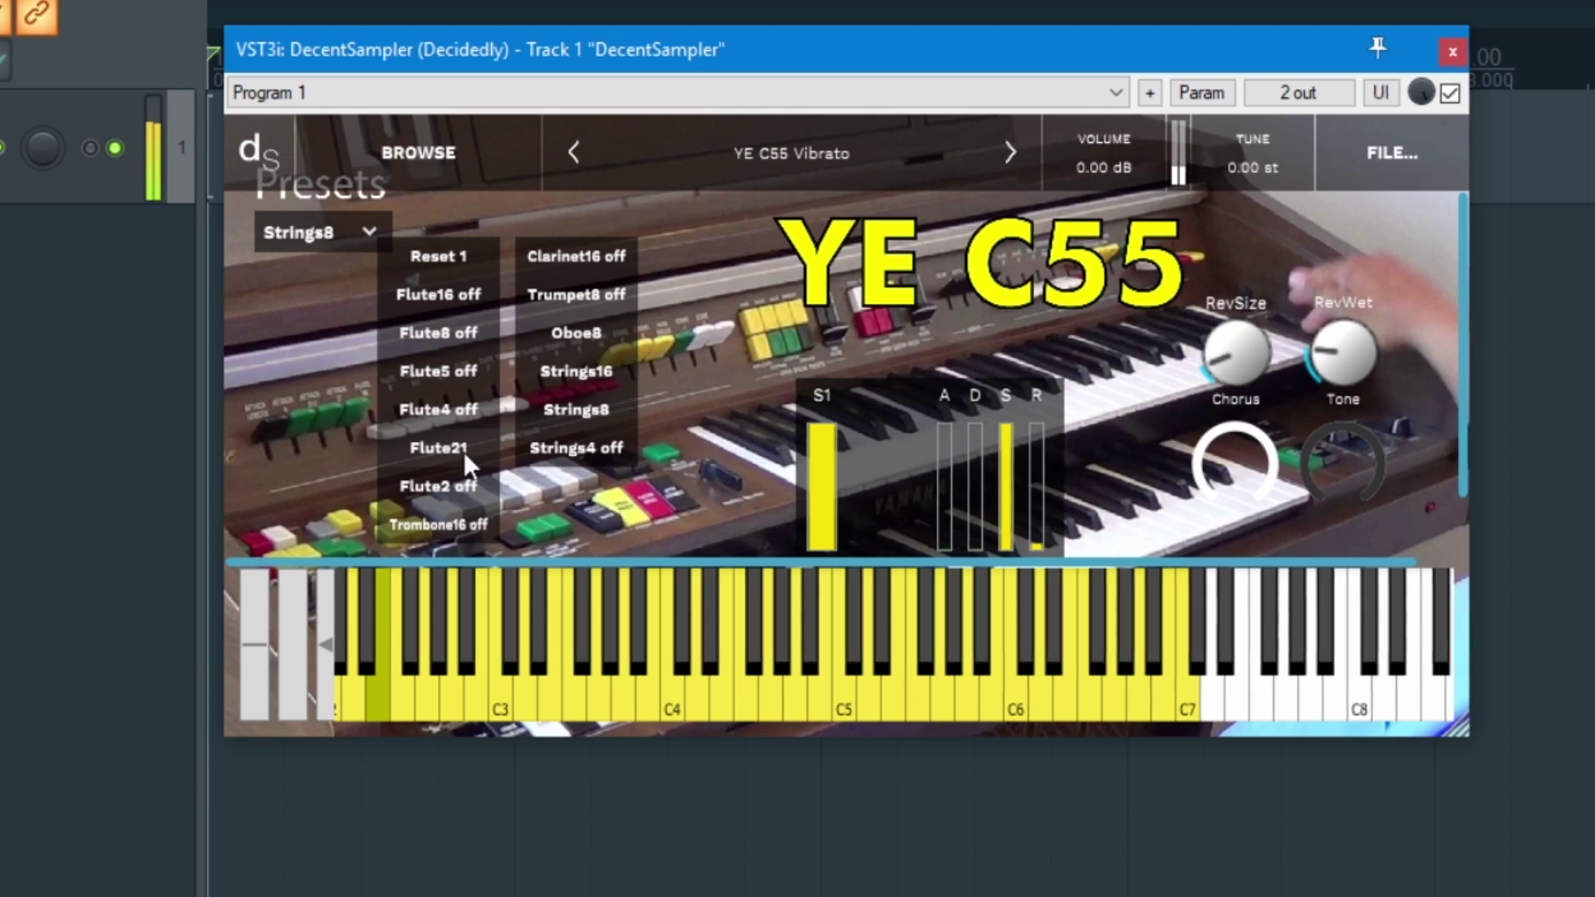
click(466, 484)
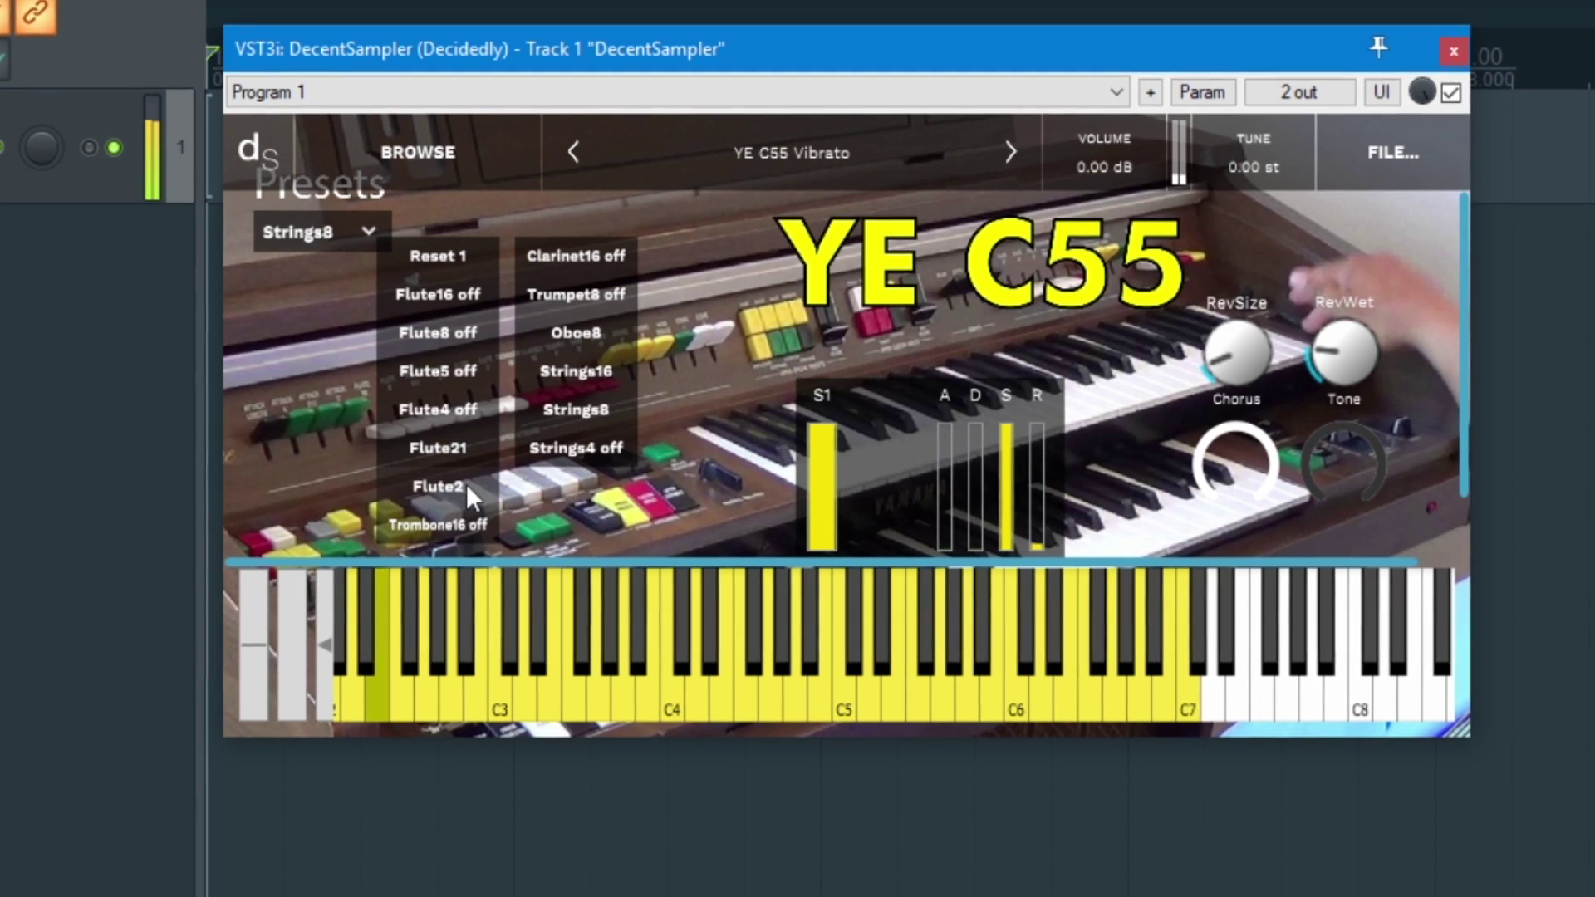
click(466, 483)
Step: Turn on the Flute4, Flute5 and Trumpet8 voices in the YE C55 Vibrato instrument
click(472, 412)
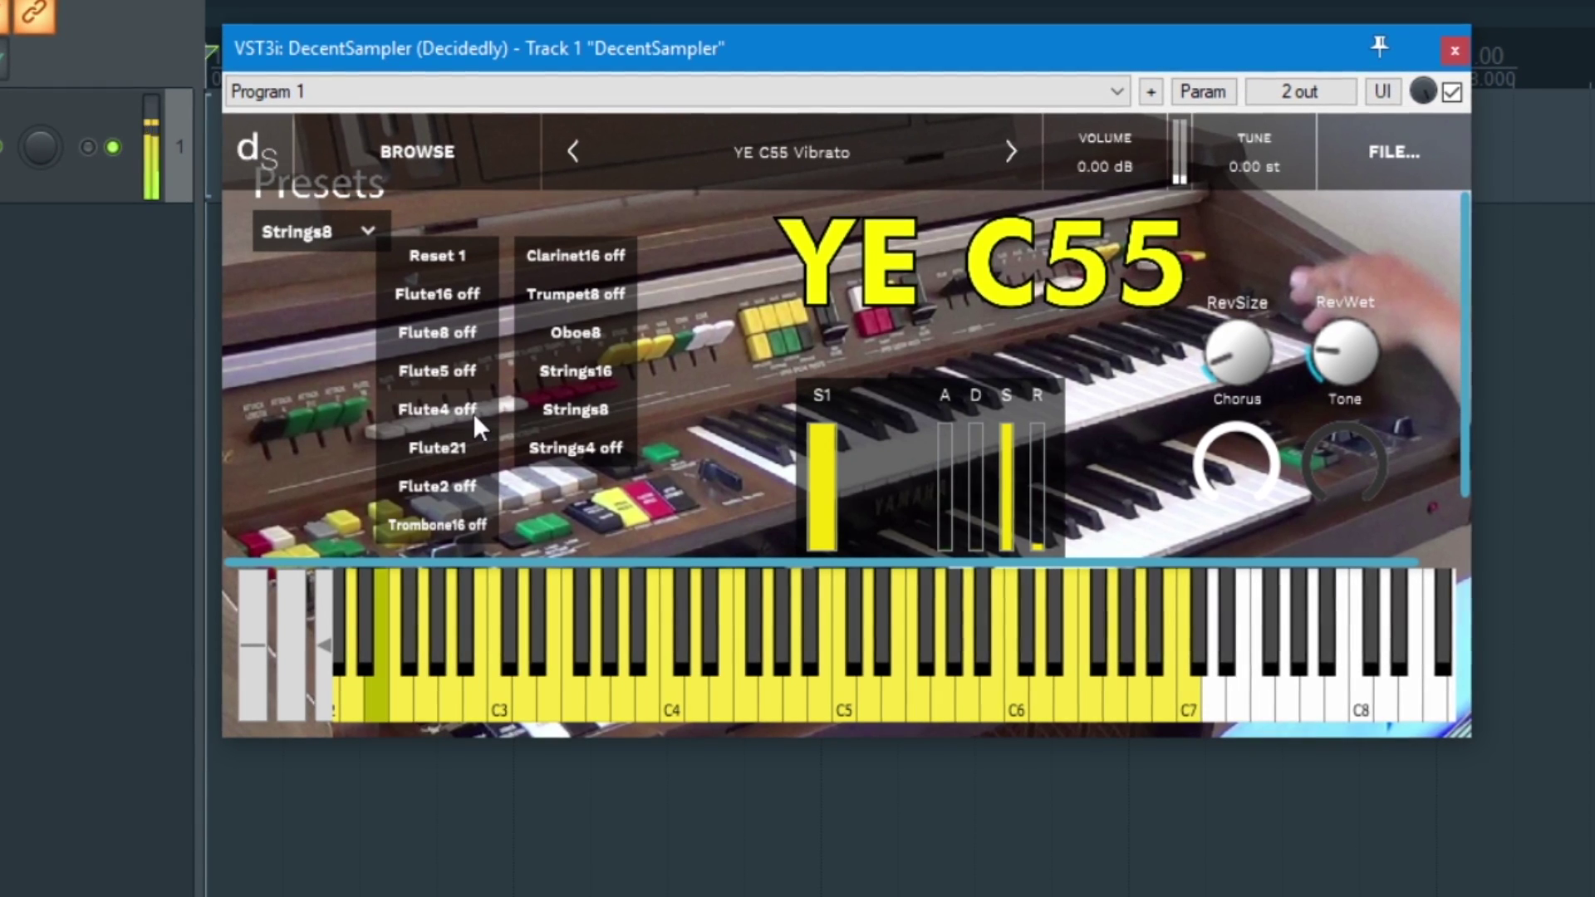
click(467, 374)
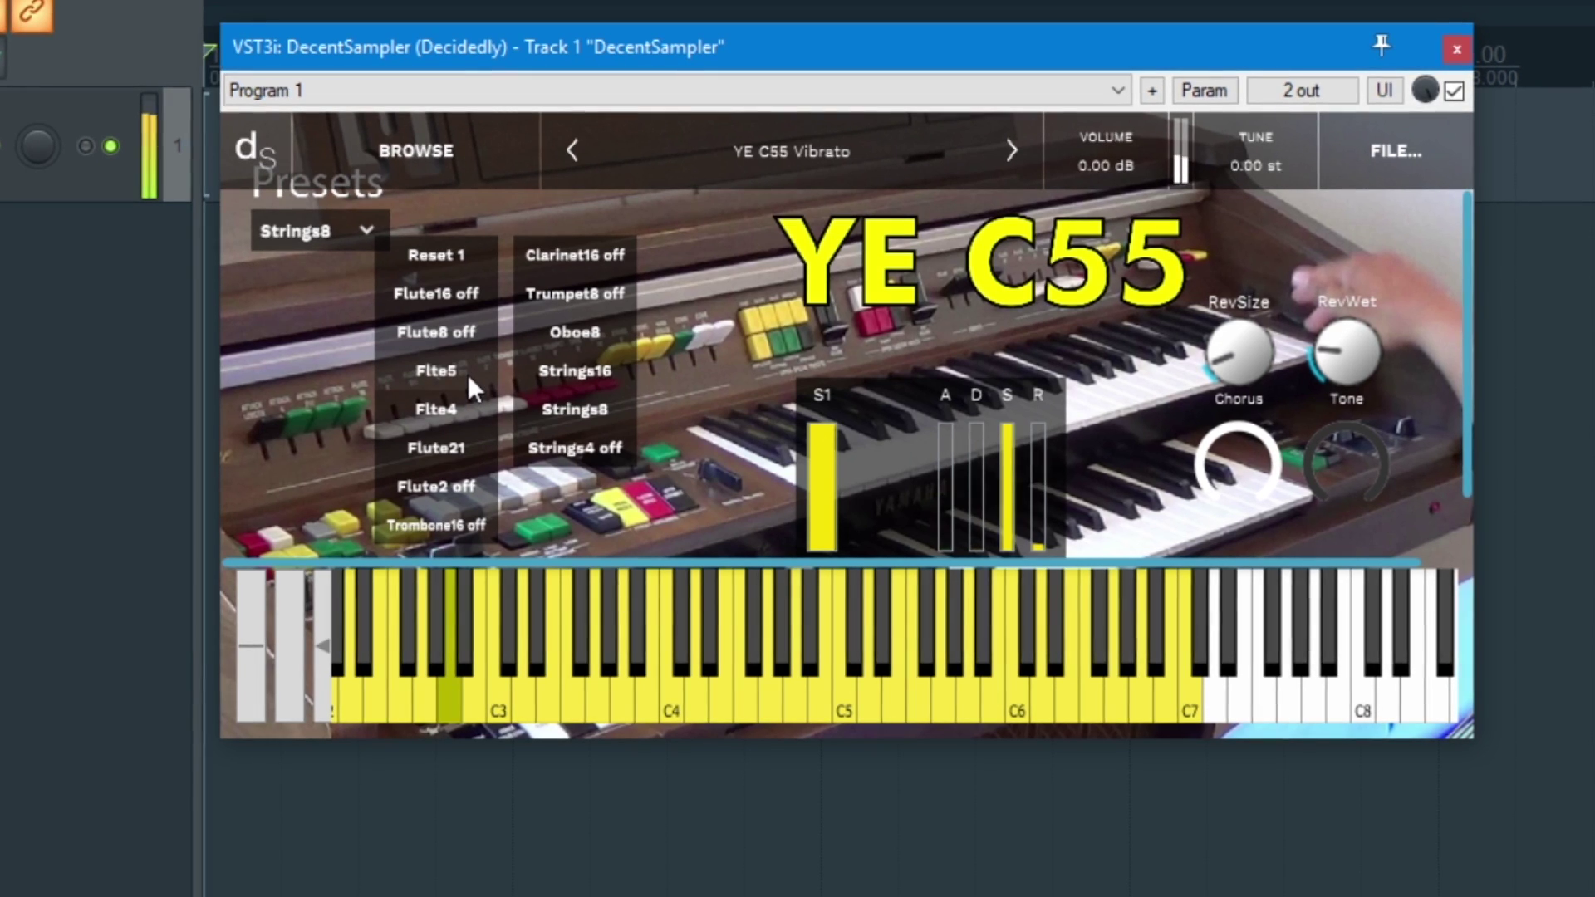
click(598, 291)
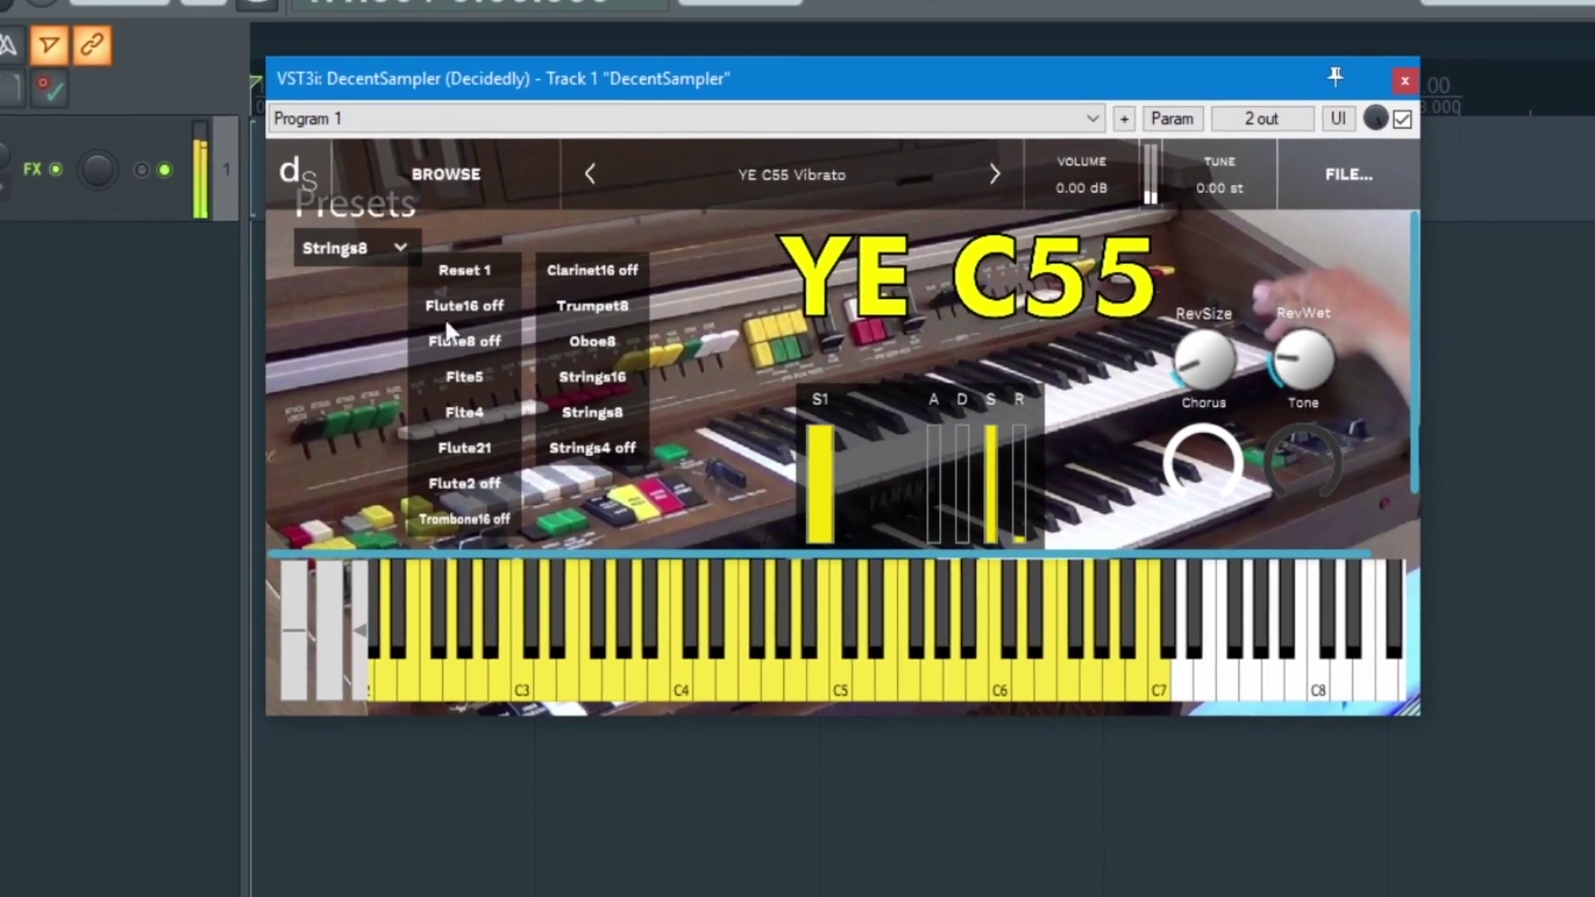
click(10, 341)
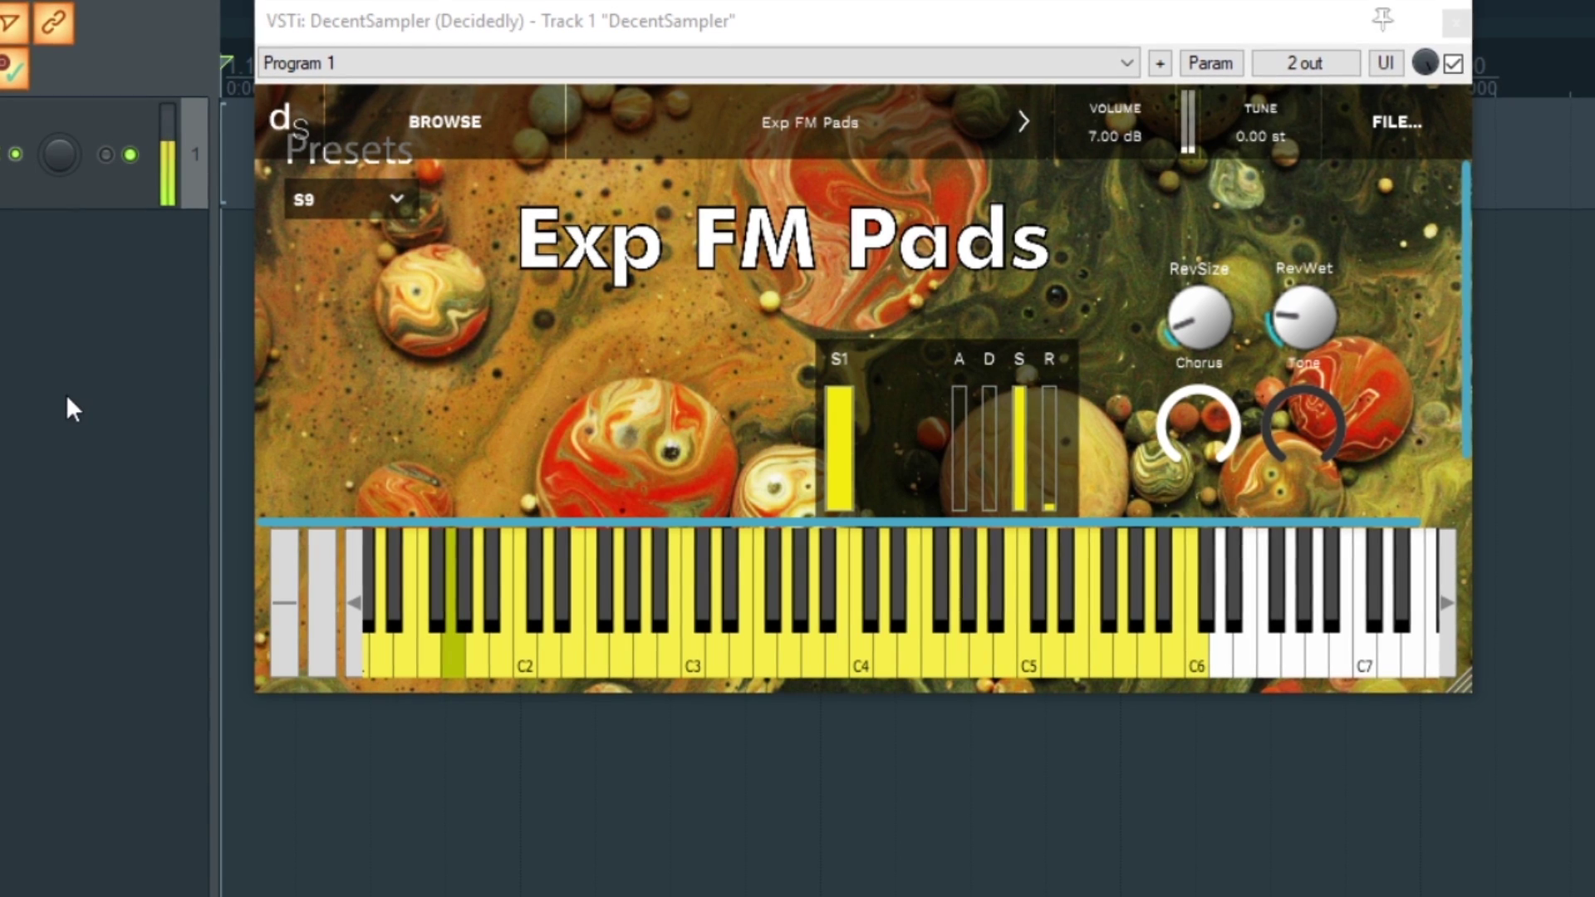
Step: Raise the RevWet and RevSize reverb controls in DecentSampler's Exp FM Pads instrument
drag(1306, 320, 1317, 286)
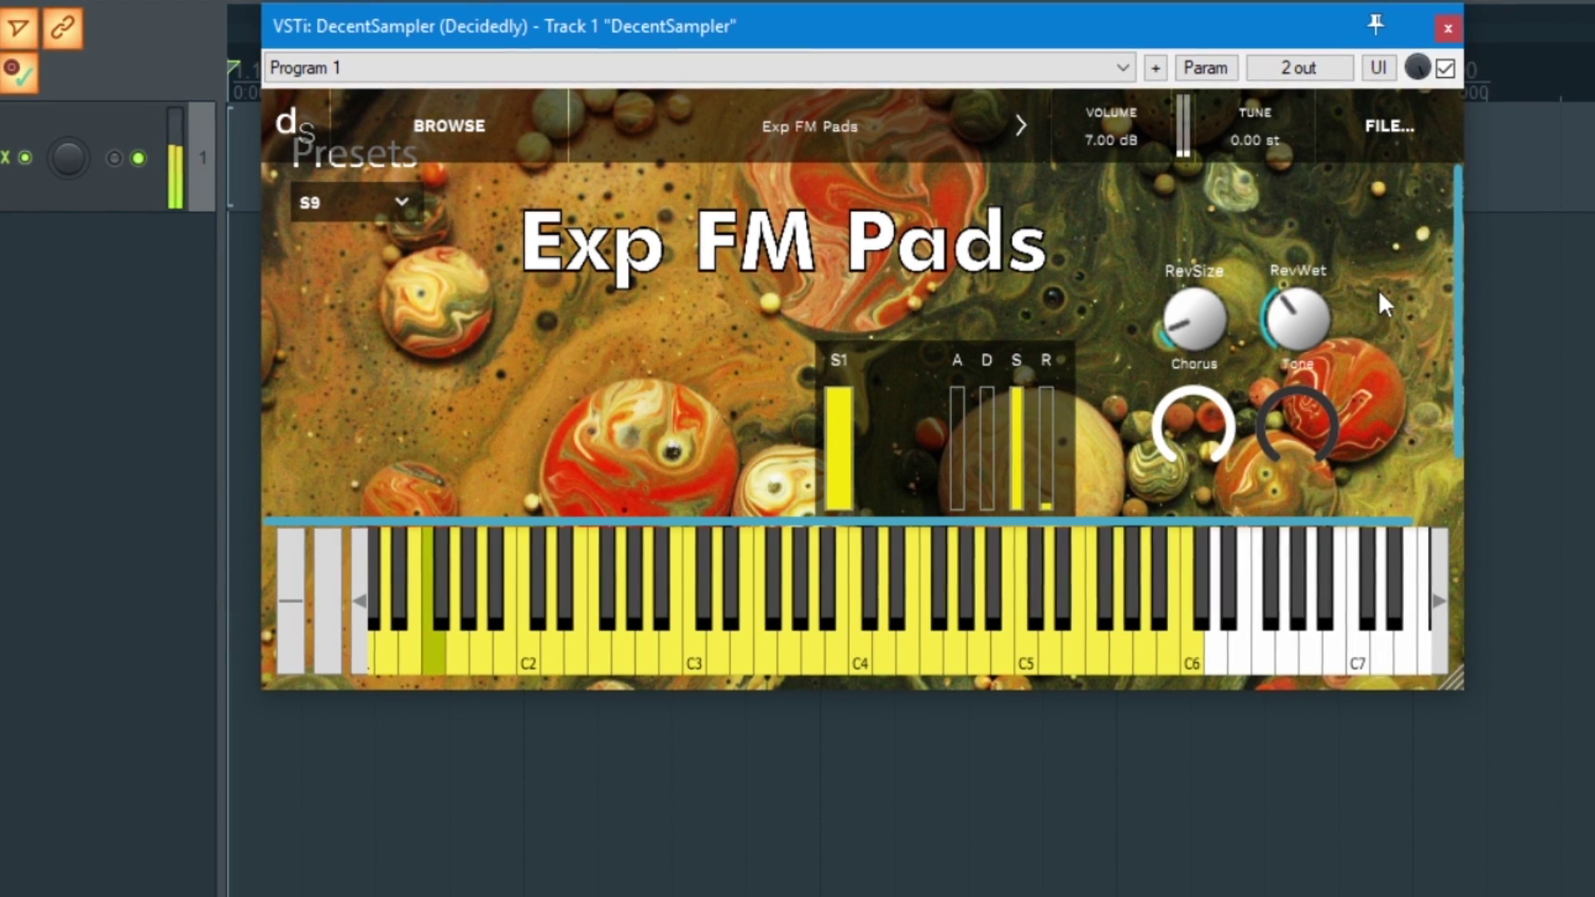
drag(1203, 324, 1184, 369)
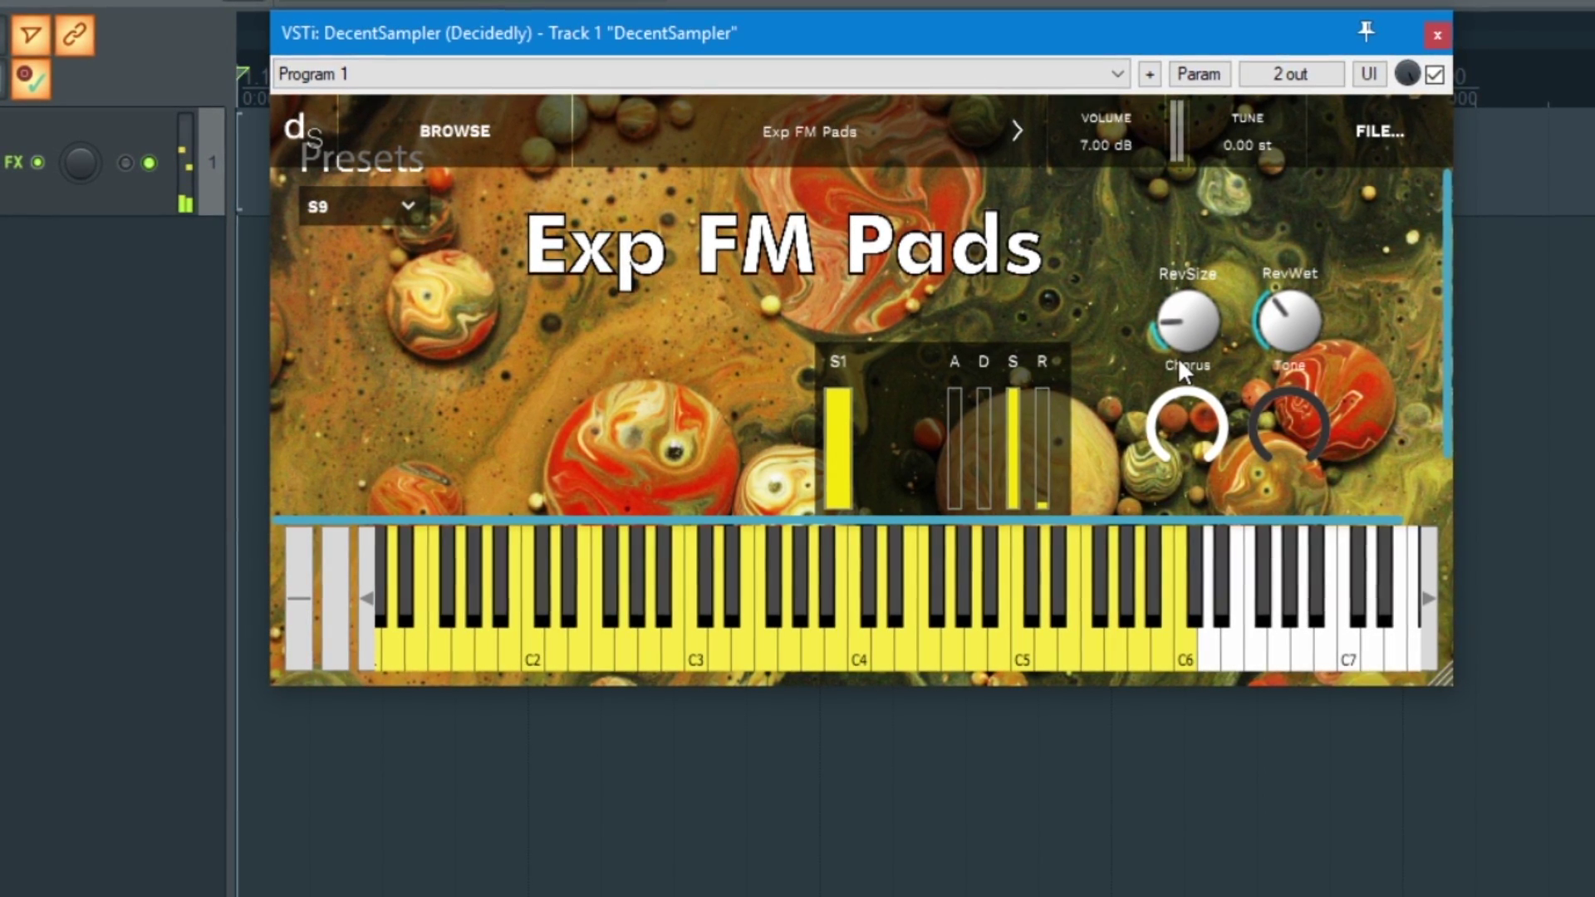
drag(1180, 366, 1187, 305)
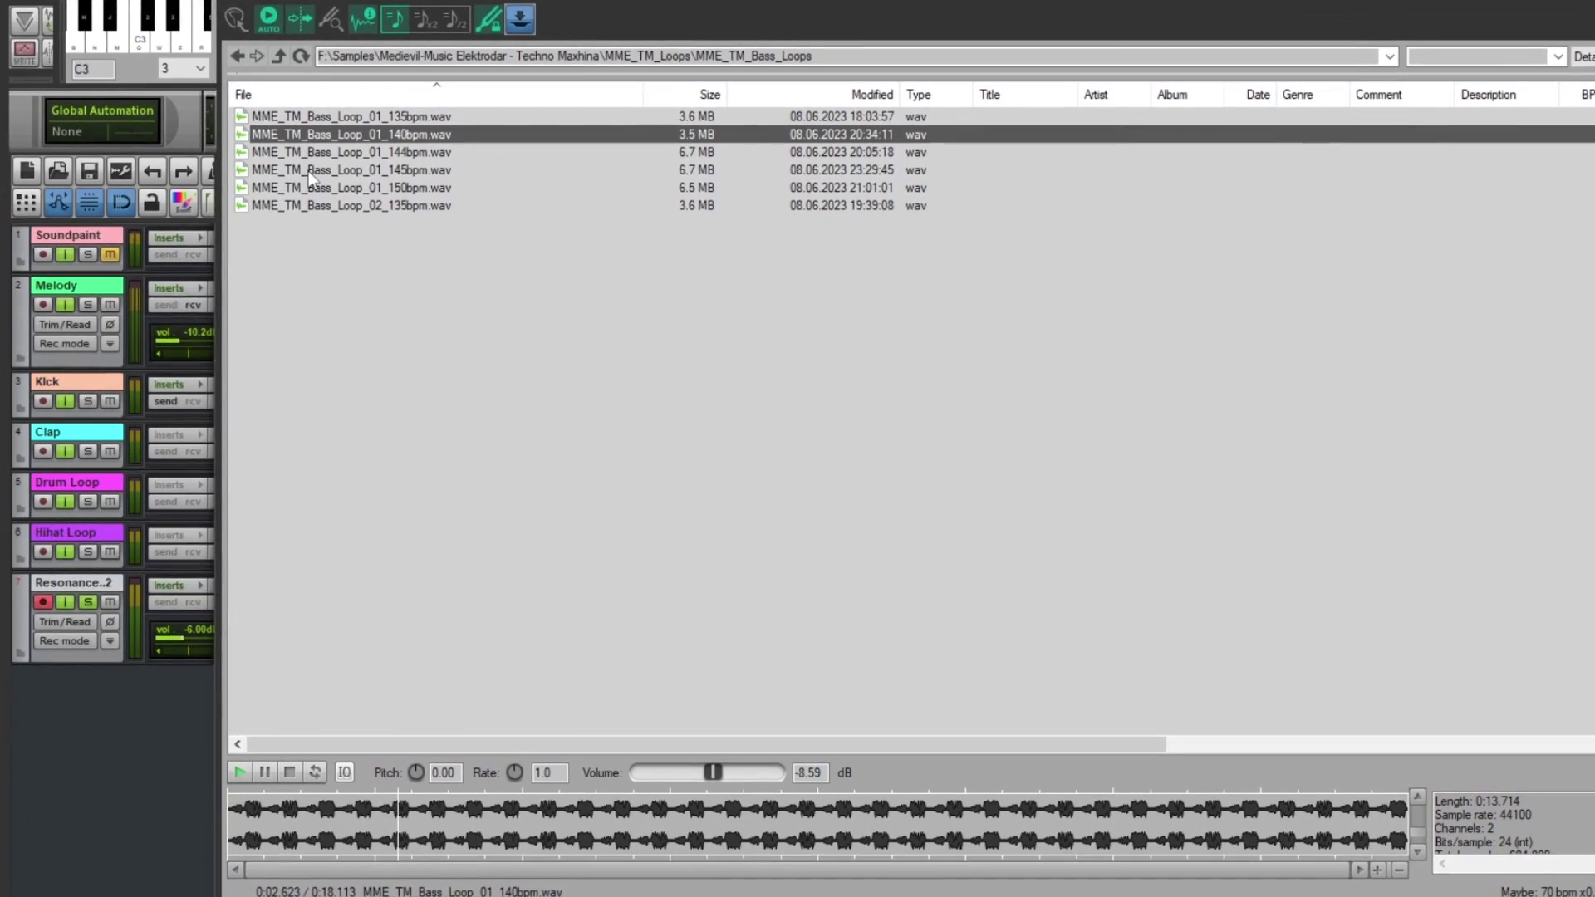
Step: Audition the 145 bpm bass loop, plus MME_TM_Kick_Loop_02_135bpm.wav and MME_TM_OHat_Loop_02_135bpm.wav from the MME_TM_Drum_Loops folder
click(307, 166)
click(266, 46)
double_click(285, 129)
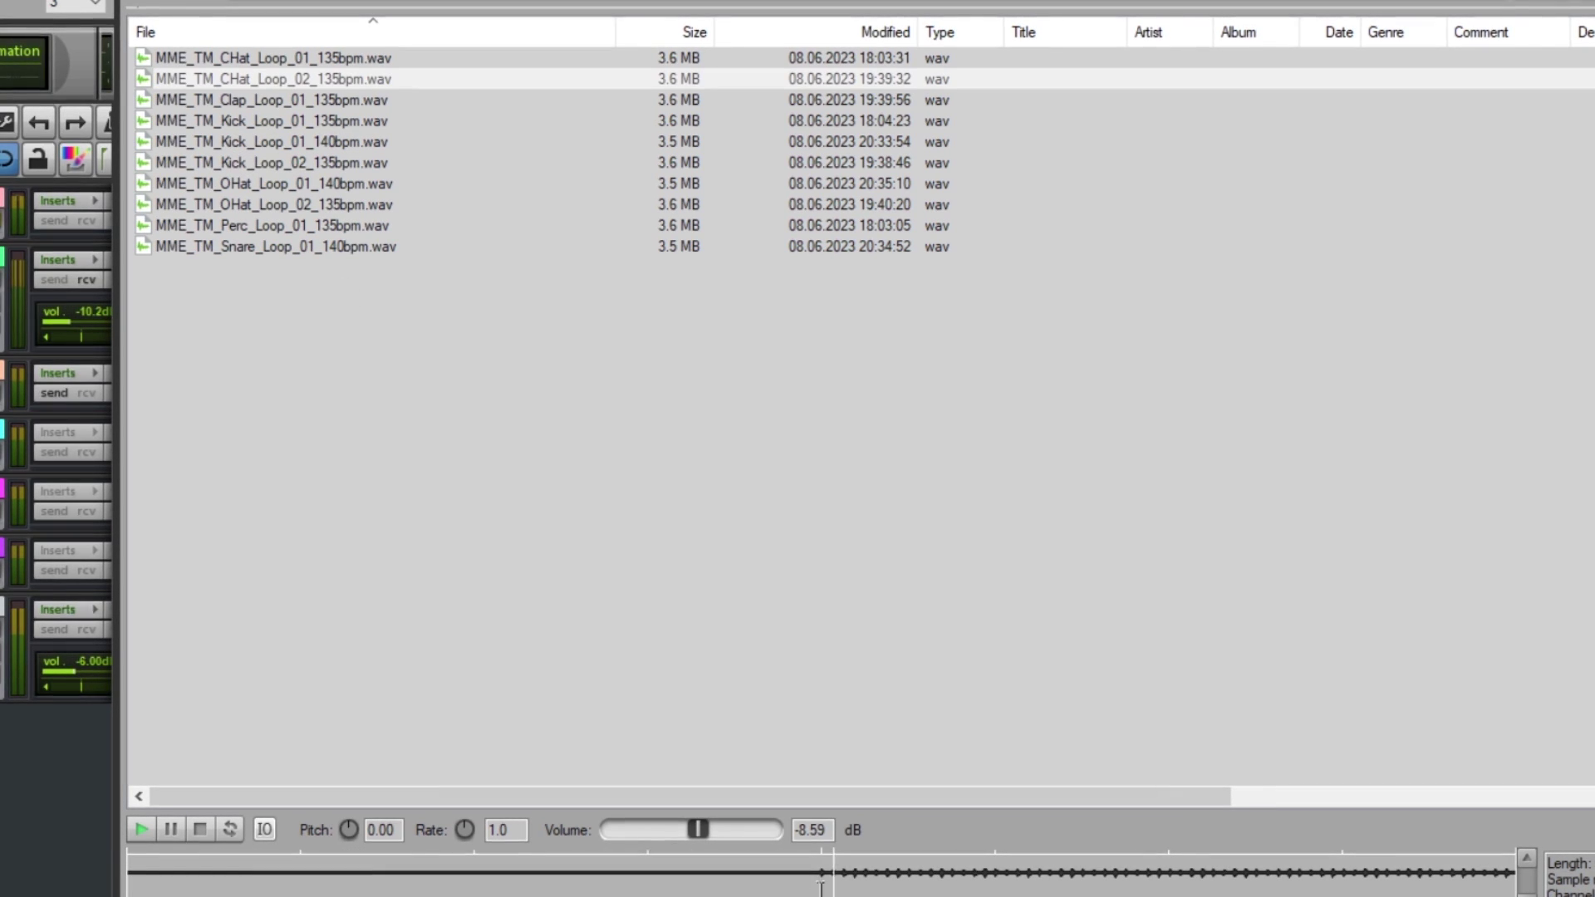
click(391, 163)
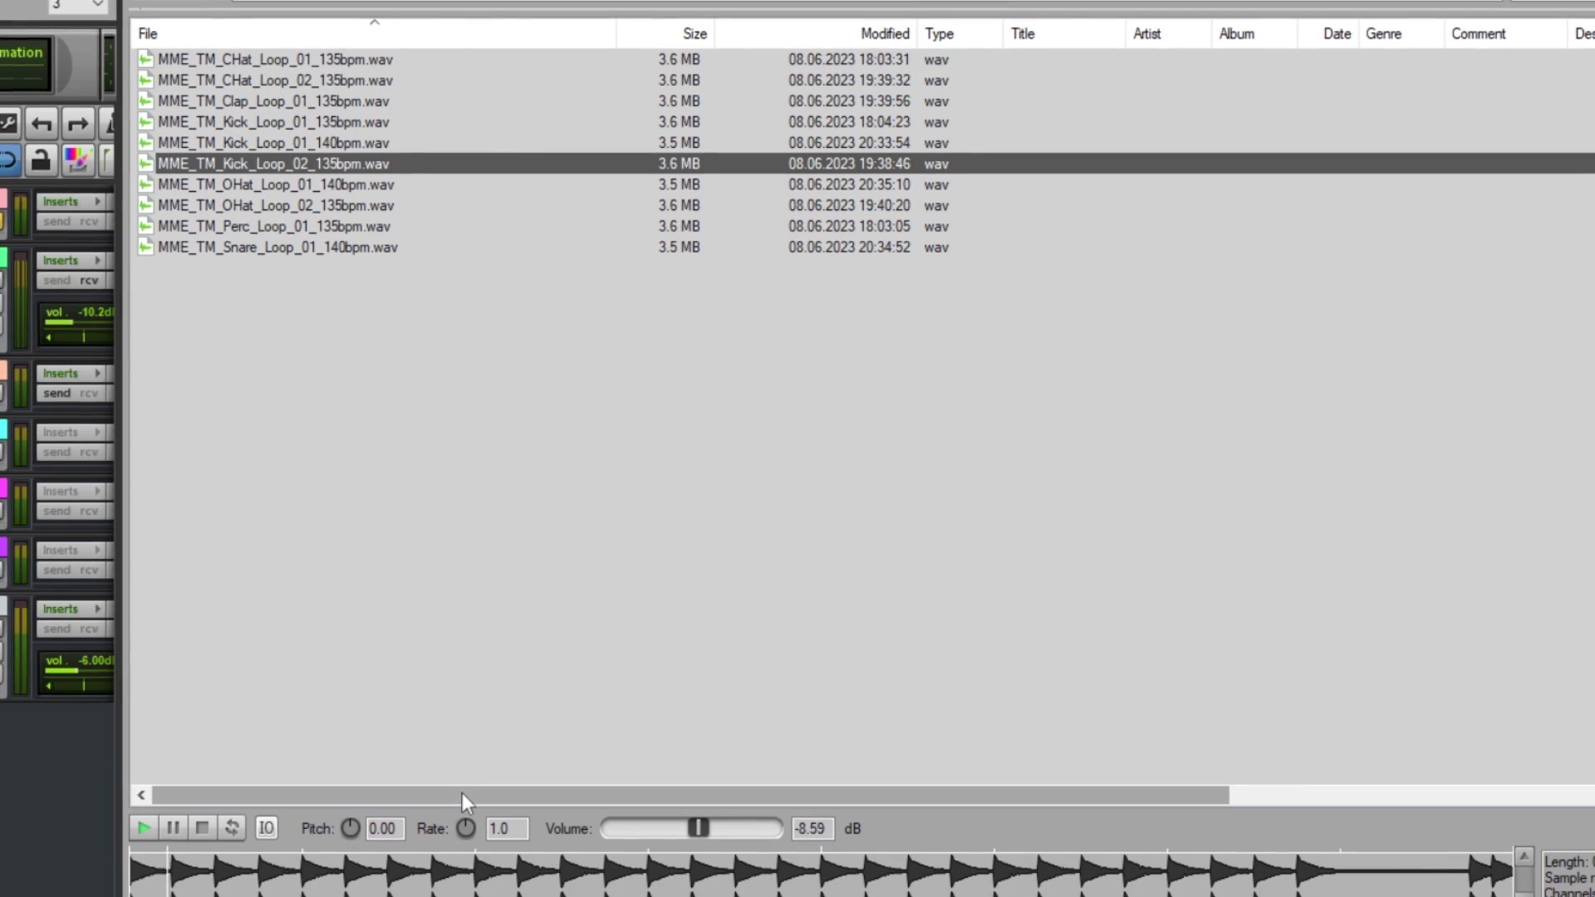
click(286, 206)
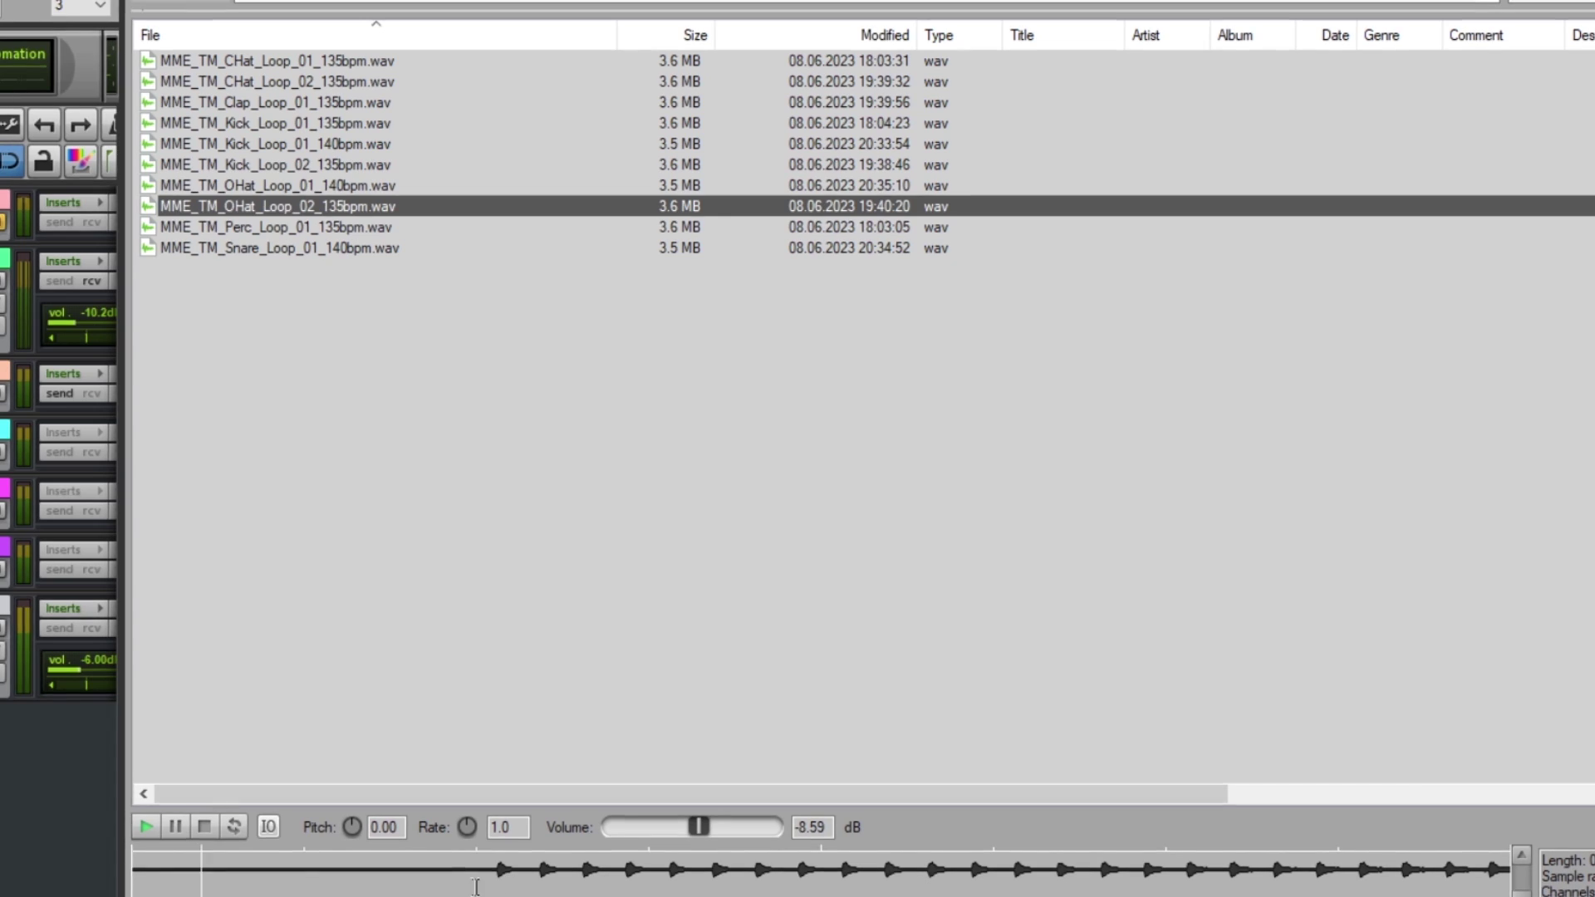
Step: Open the MME_TM_FX_Loops folder and audition the 145 bpm and 150 bpm FX loops
key(BackSpace)
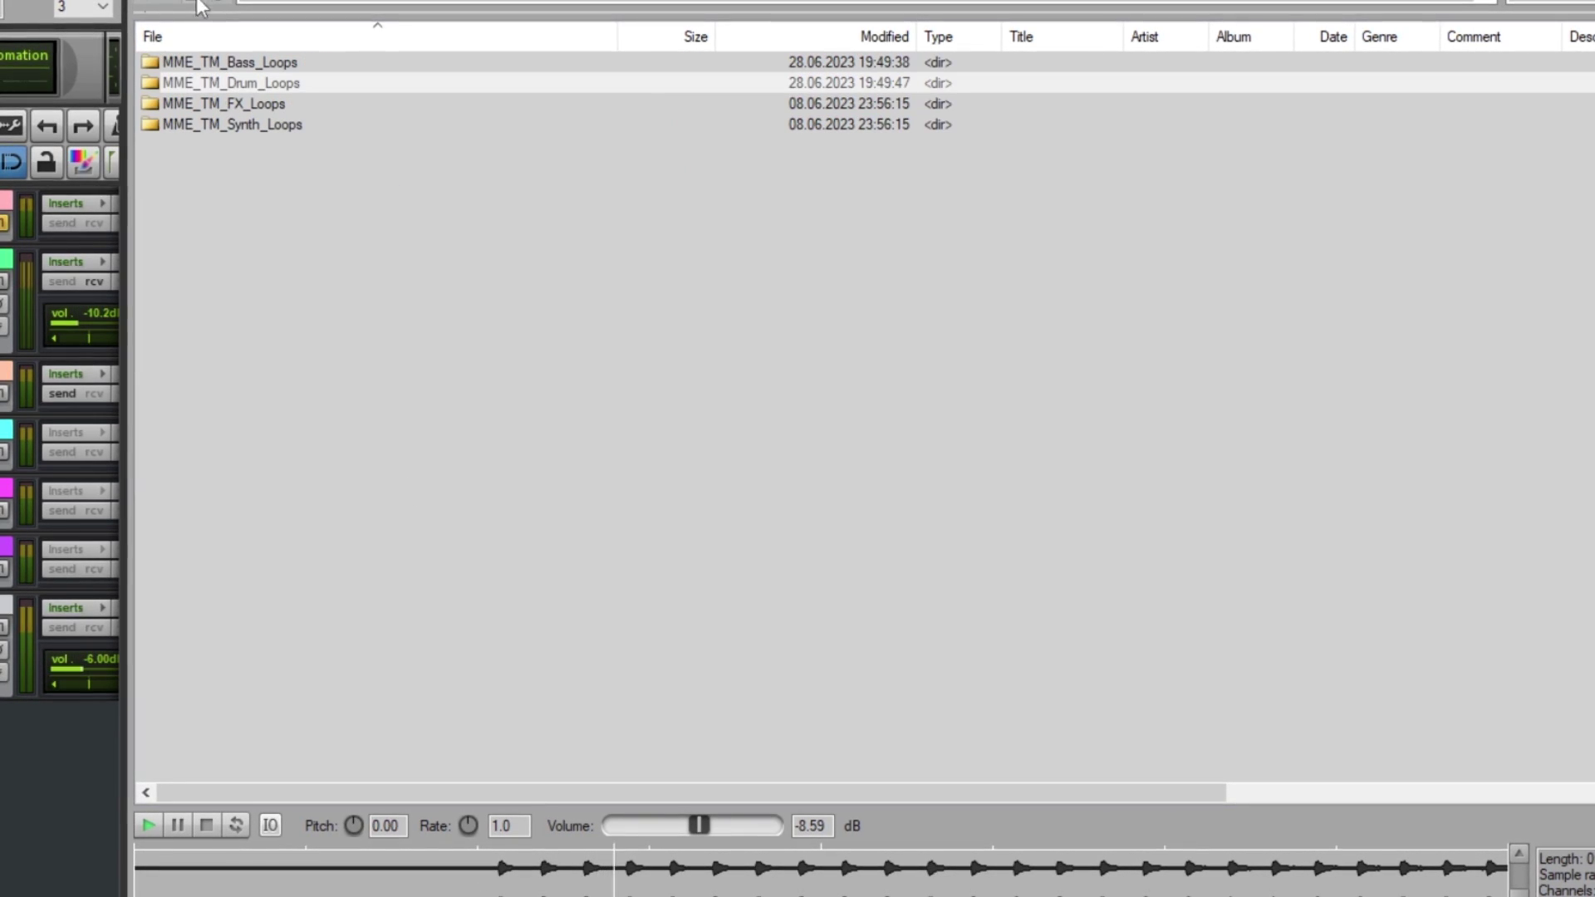
click(242, 124)
double_click(241, 103)
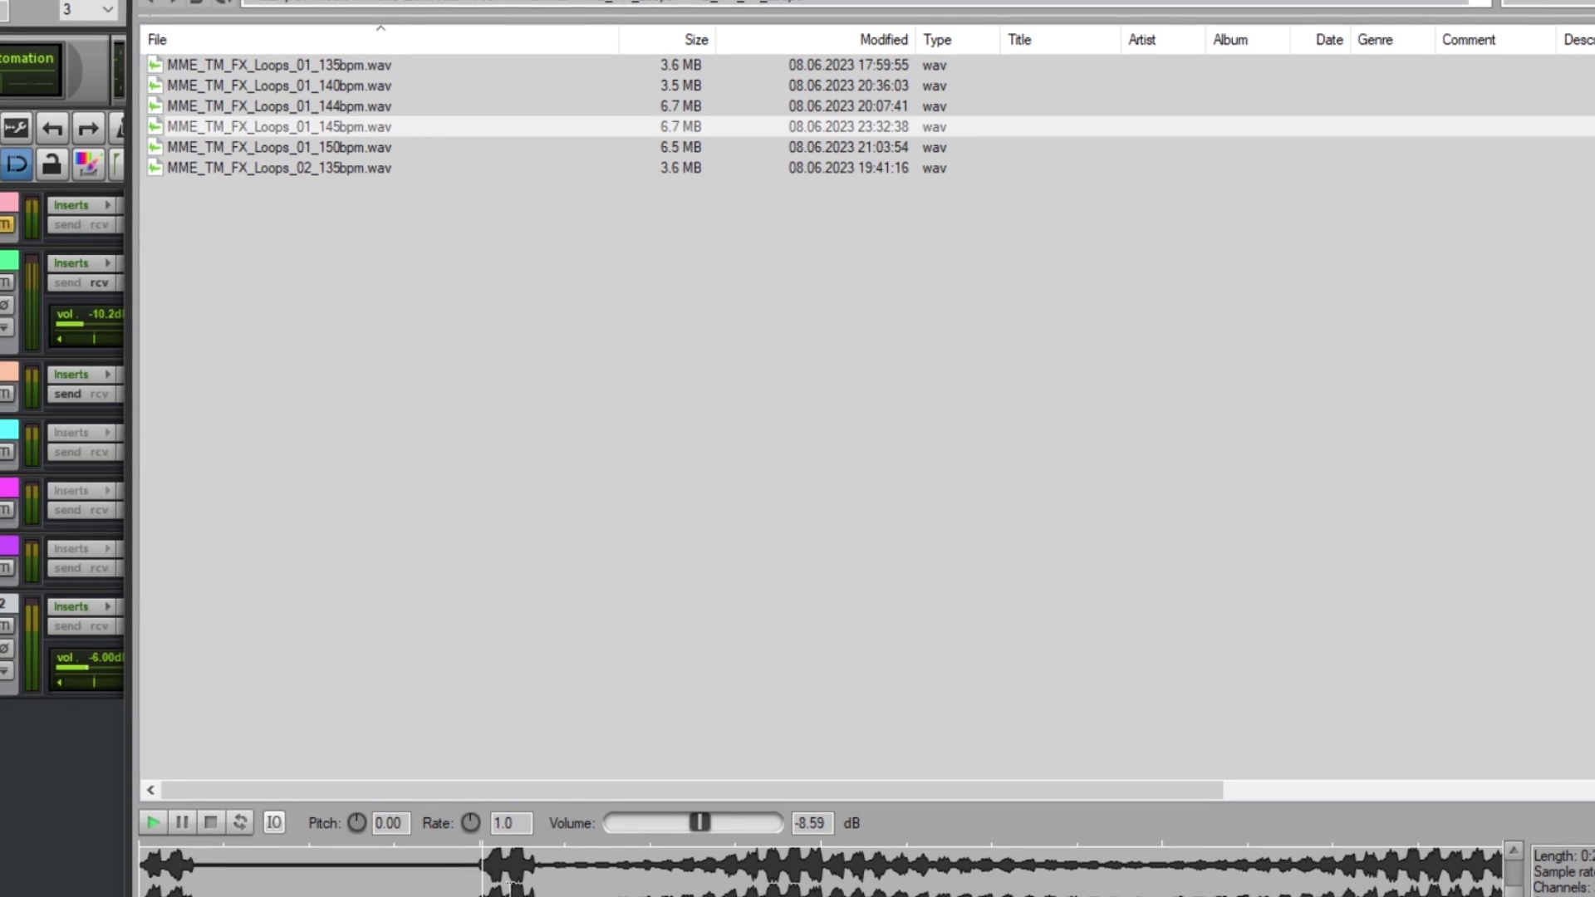
click(270, 149)
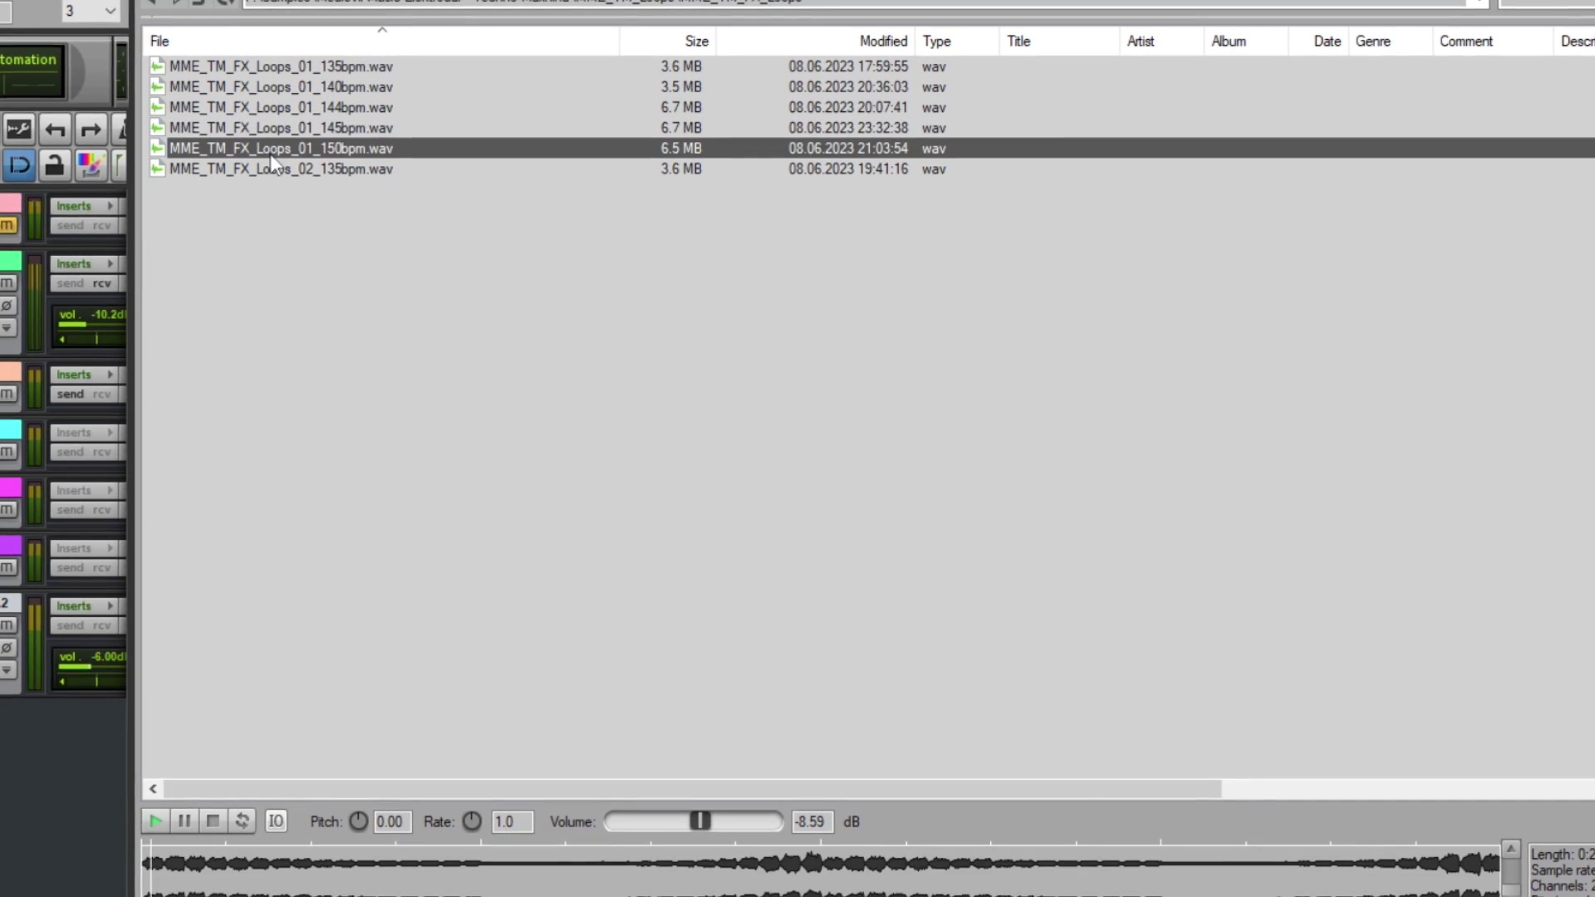
Step: Open the MME_TM_Synth_Loops folder and audition MME_TM_Synth_Loop_01_144bpm.wav from partway through
key(BackSpace)
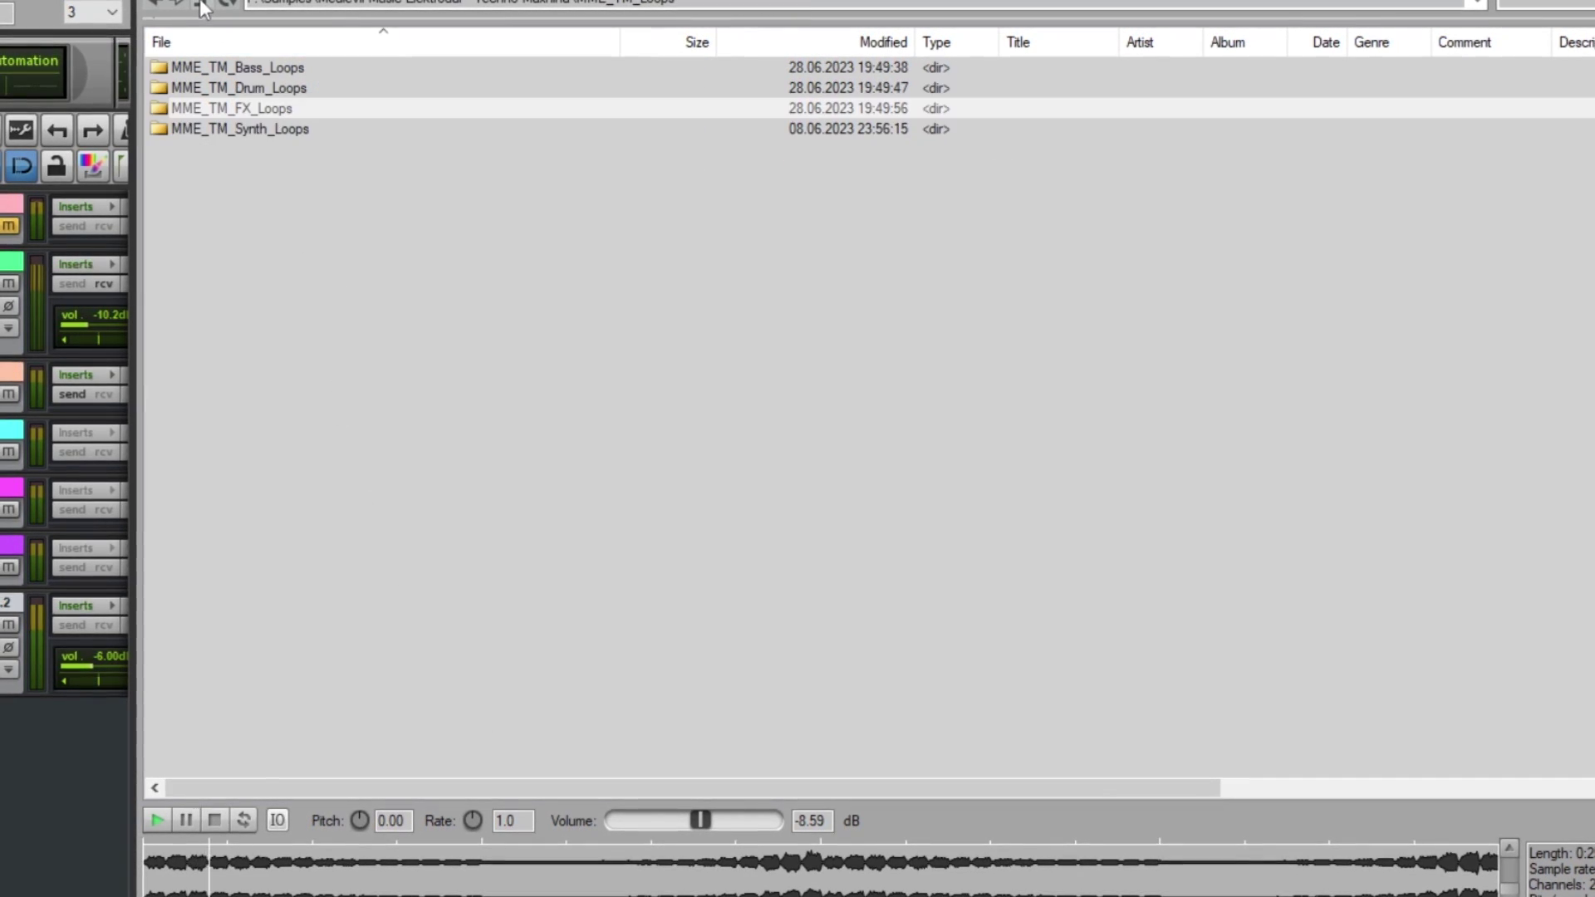
double_click(243, 127)
click(249, 109)
click(351, 885)
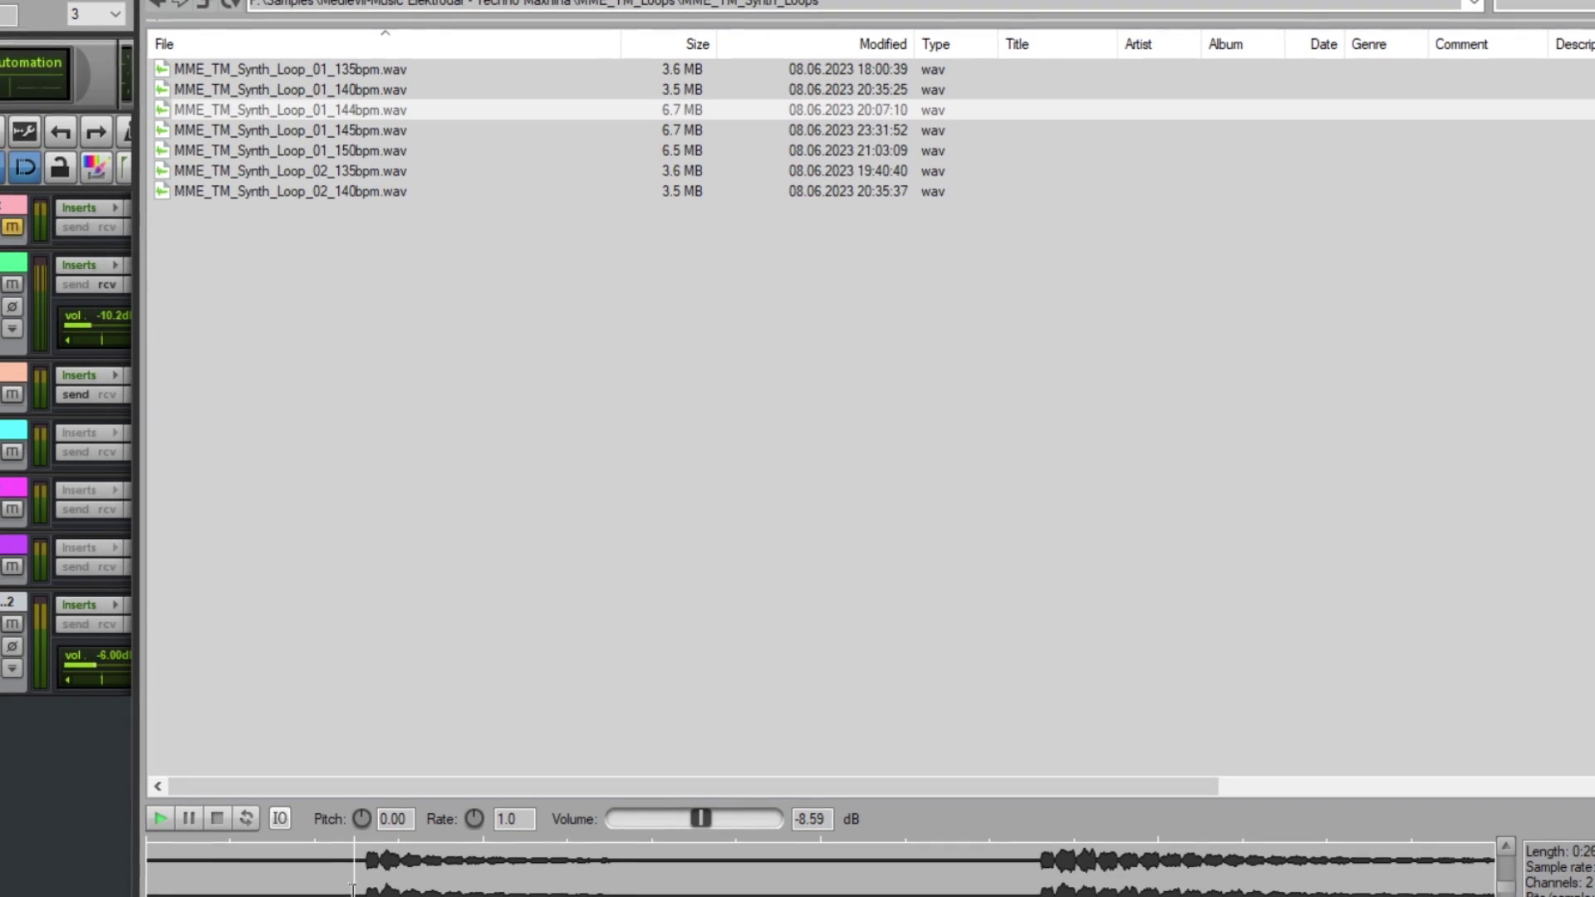
Step: Return to the Techno Maxhina pack's main folder and open MME_TM_Drum_Shots inside MME_TM_One_Shots
click(208, 5)
click(207, 5)
double_click(249, 91)
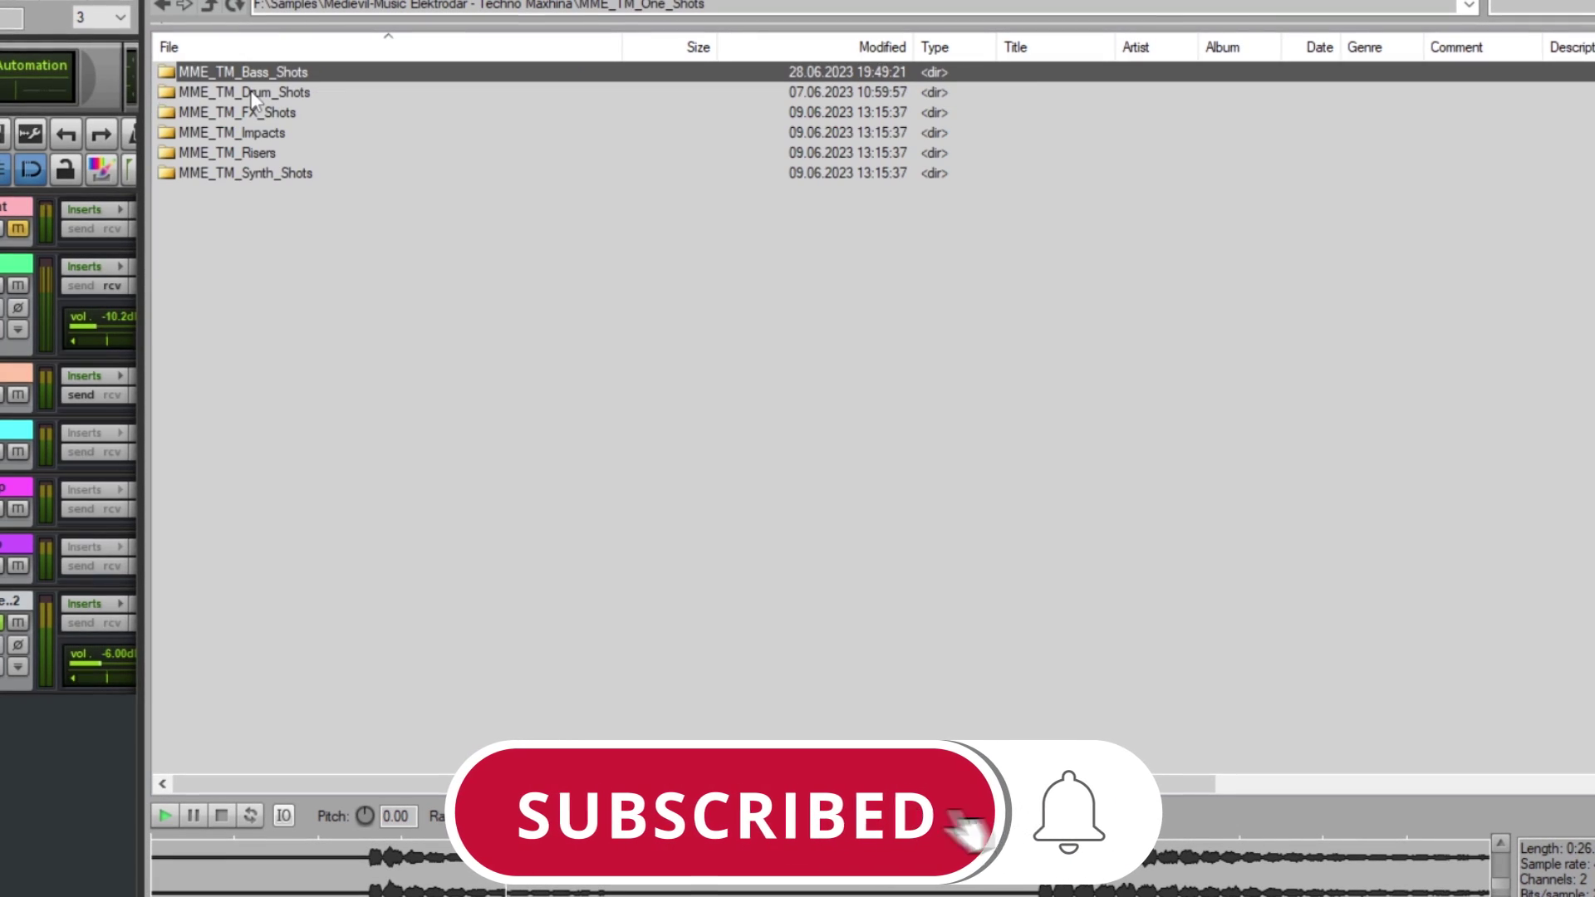
double_click(256, 97)
click(257, 98)
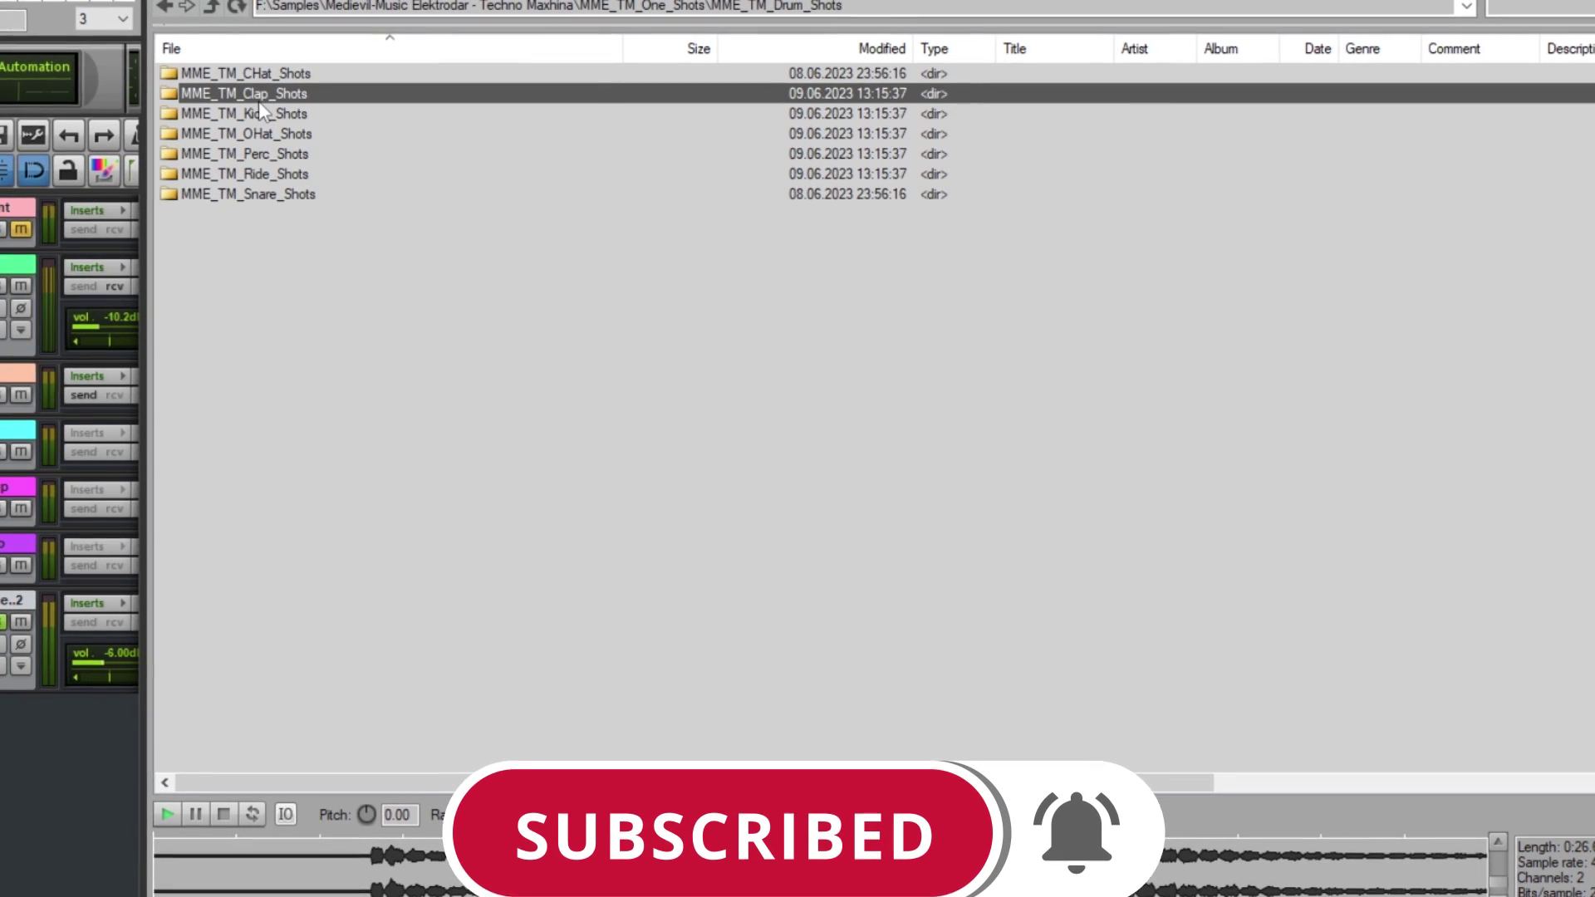
Step: Open the kick shots folder and audition several of its one-shot samples
double_click(271, 107)
click(271, 108)
click(281, 123)
click(291, 142)
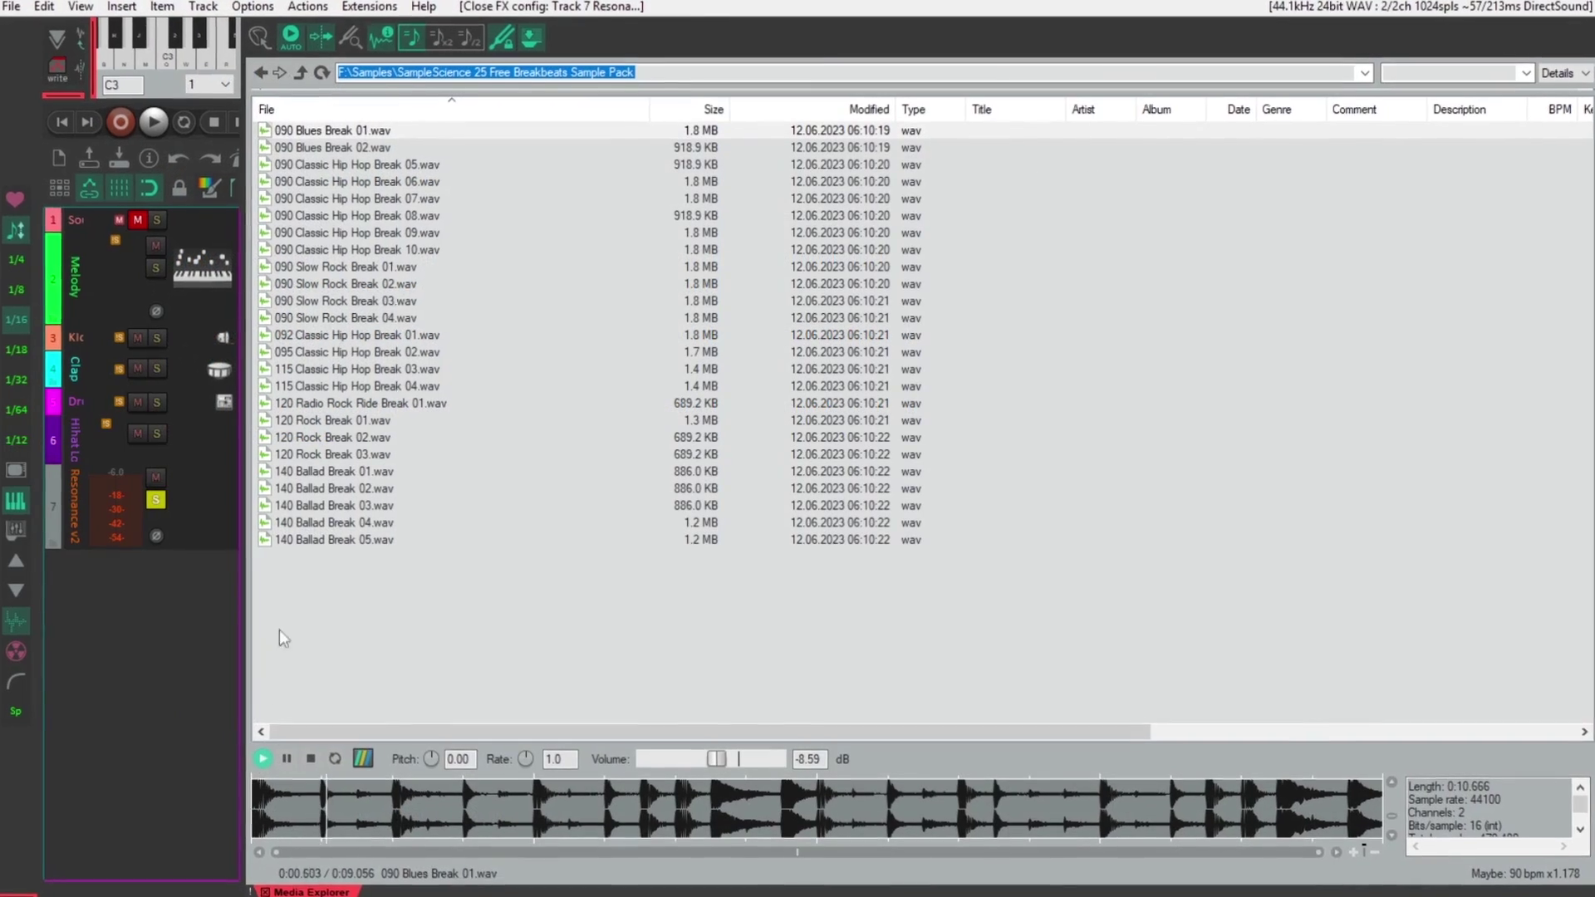
Step: Audition 090 Blues Break 02 and 090 Classic Hip Hop Breaks 05, 06, 08 and 10 from SampleScience's Free Breakbeats pack
key(Down)
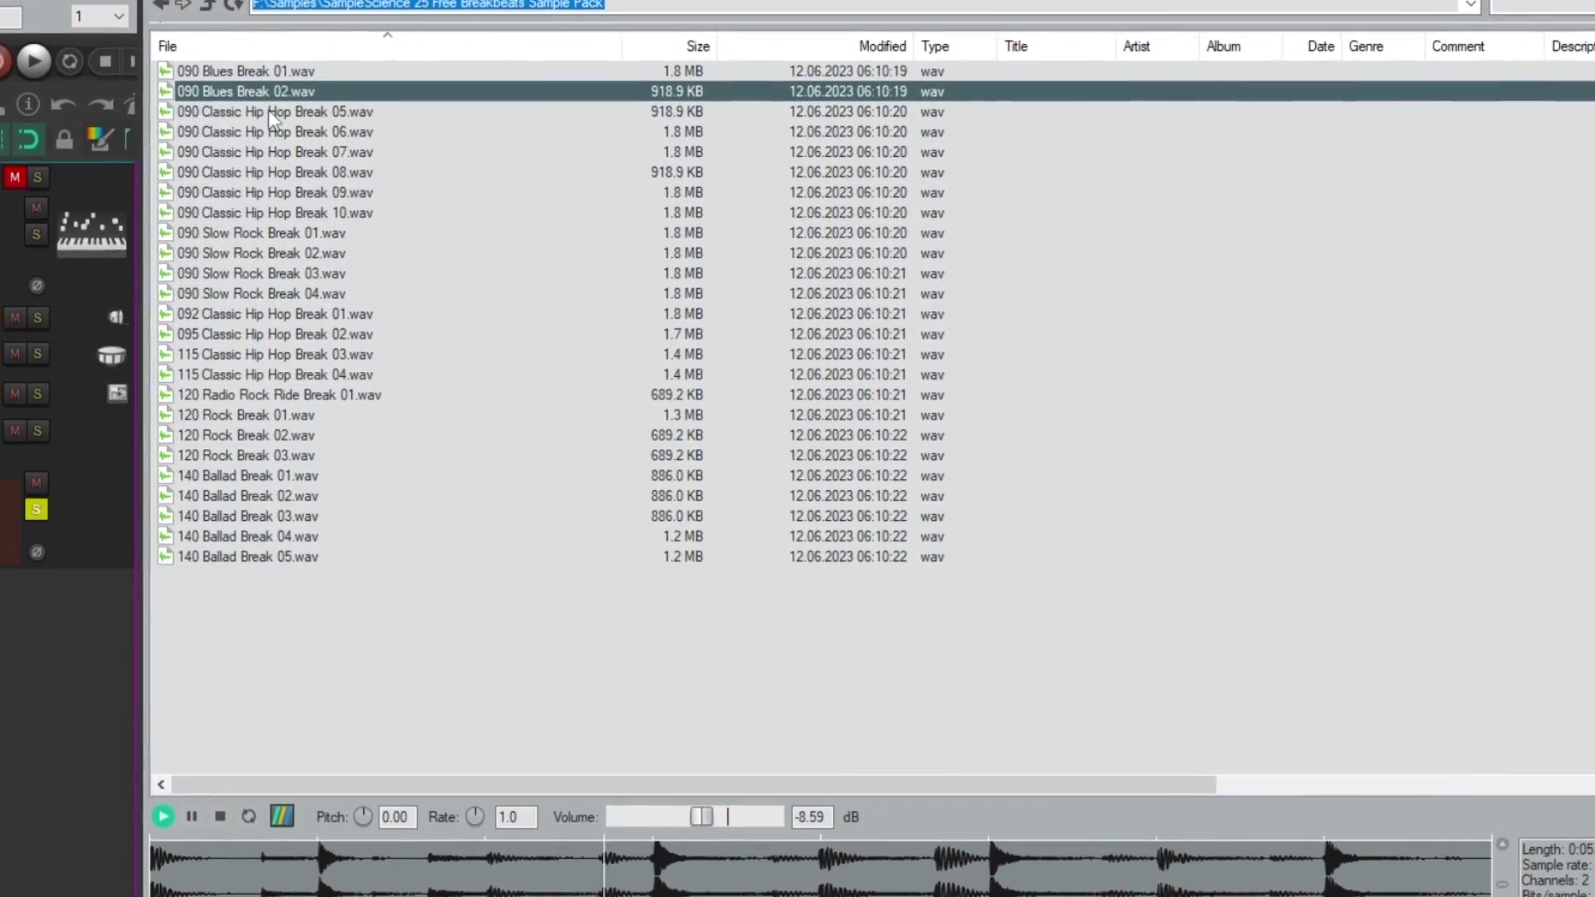
click(247, 97)
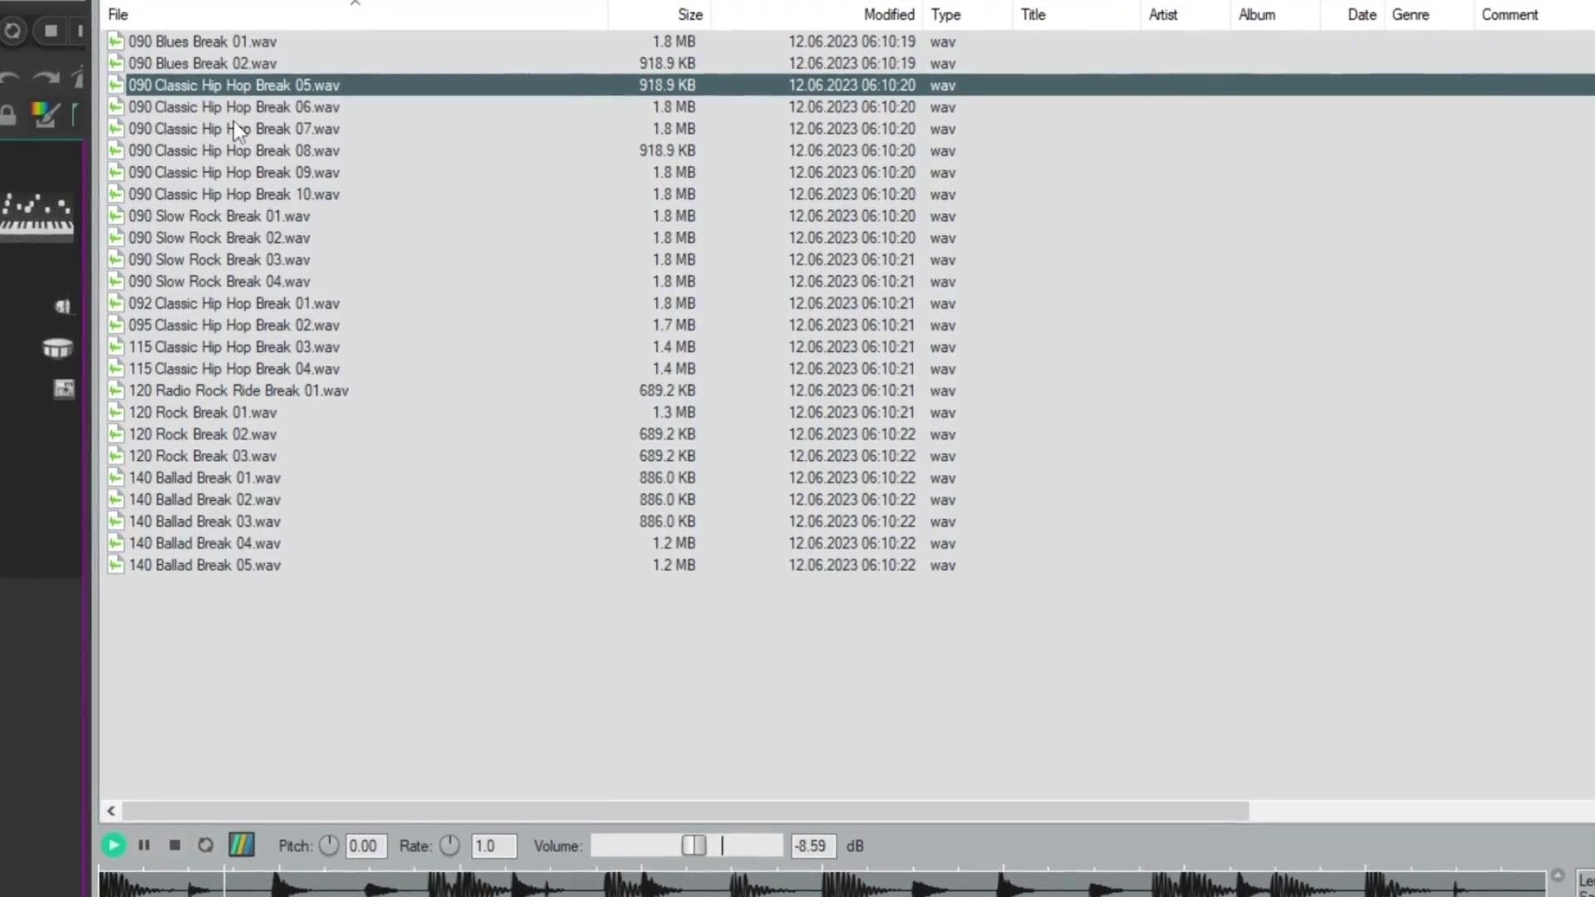
key(Down)
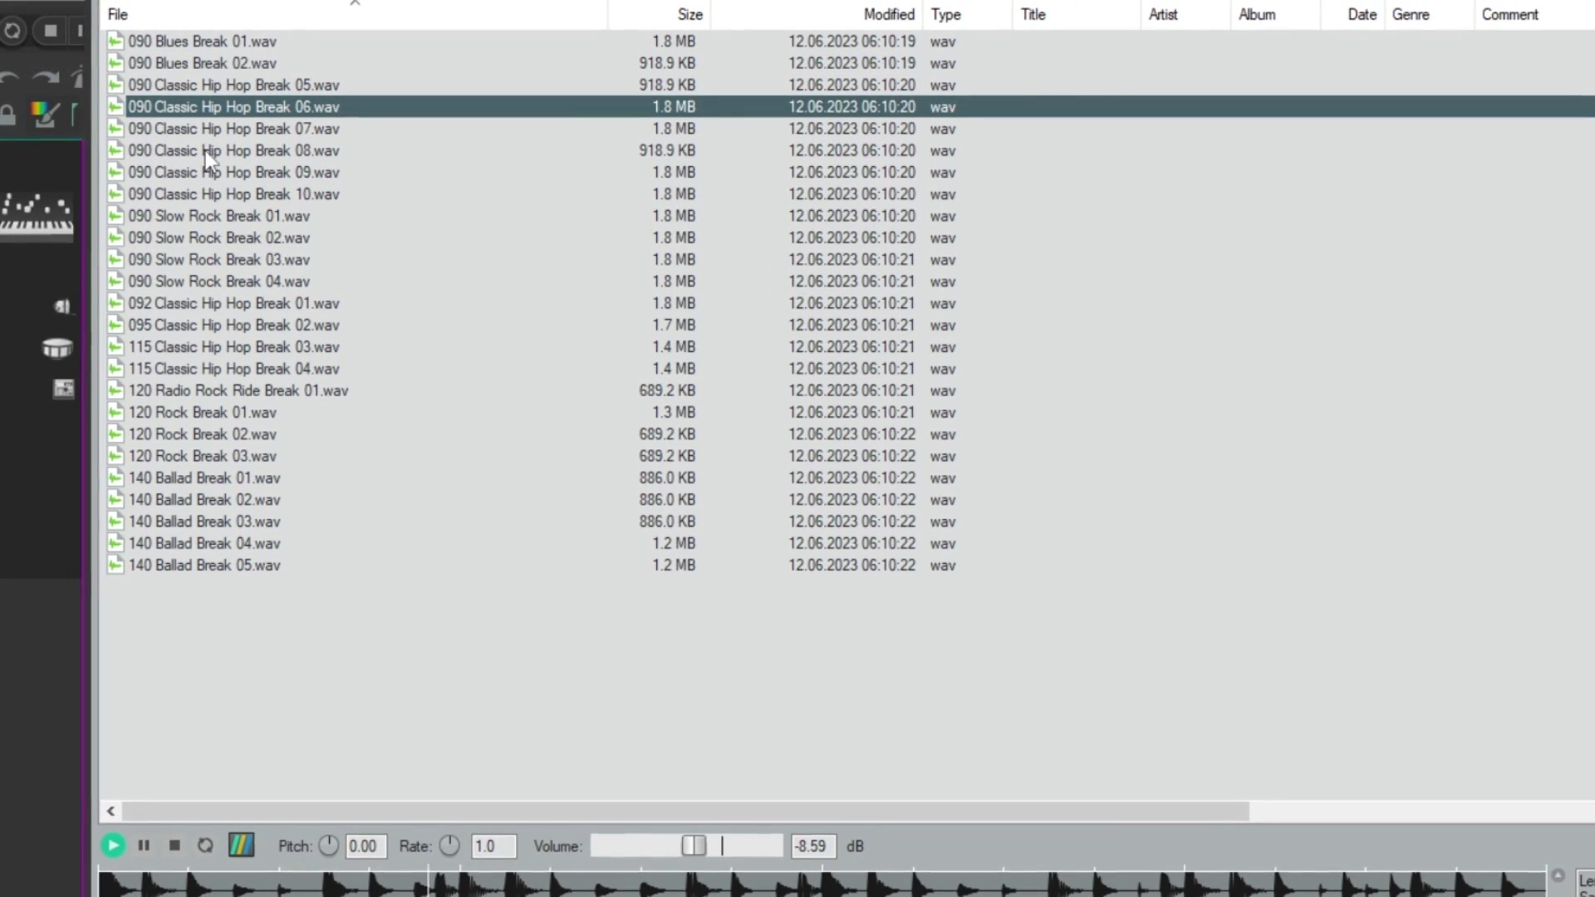
click(205, 151)
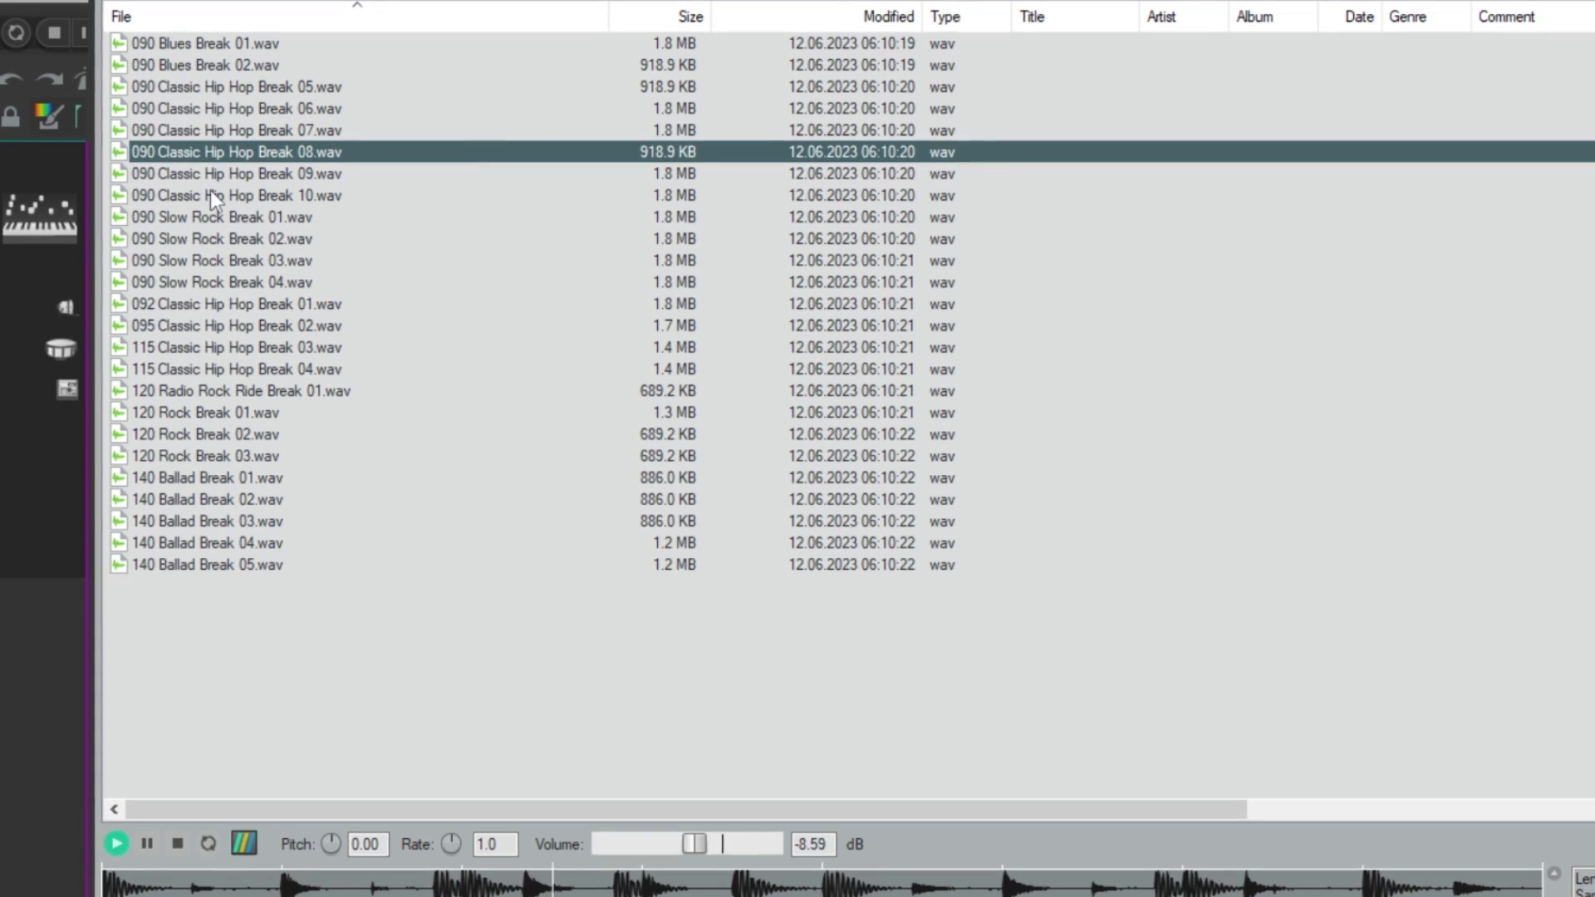
click(211, 192)
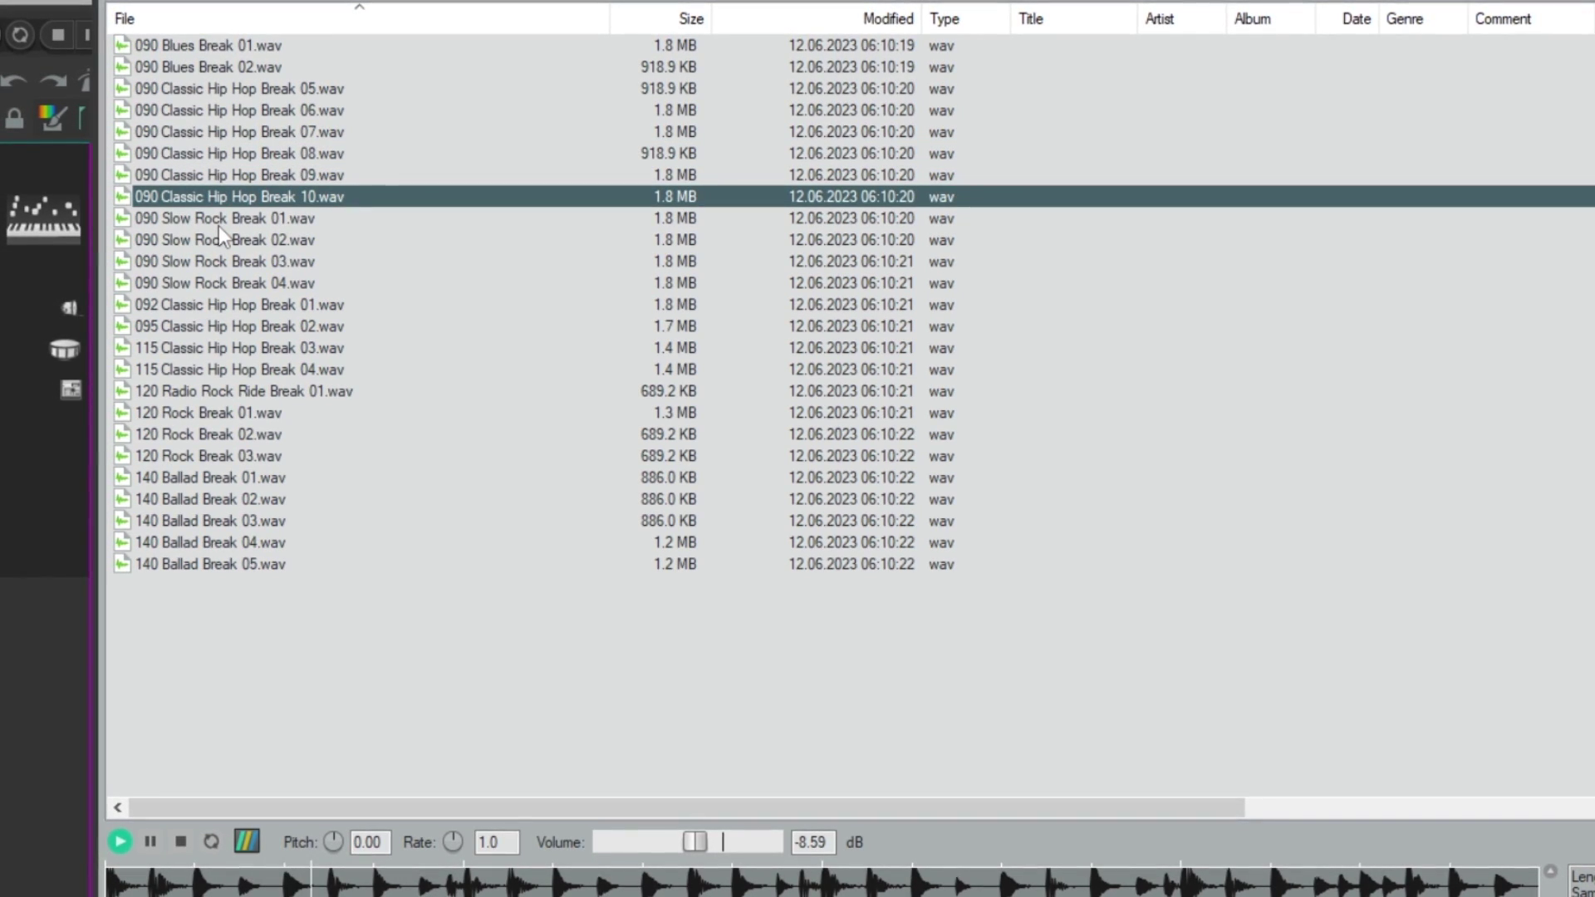
Step: Audition 090 Slow Rock Breaks 01 and 04, 115 Classic Hip Hop Break 03, 120 Rock Break 02 and a 140 Ballad Break
click(218, 224)
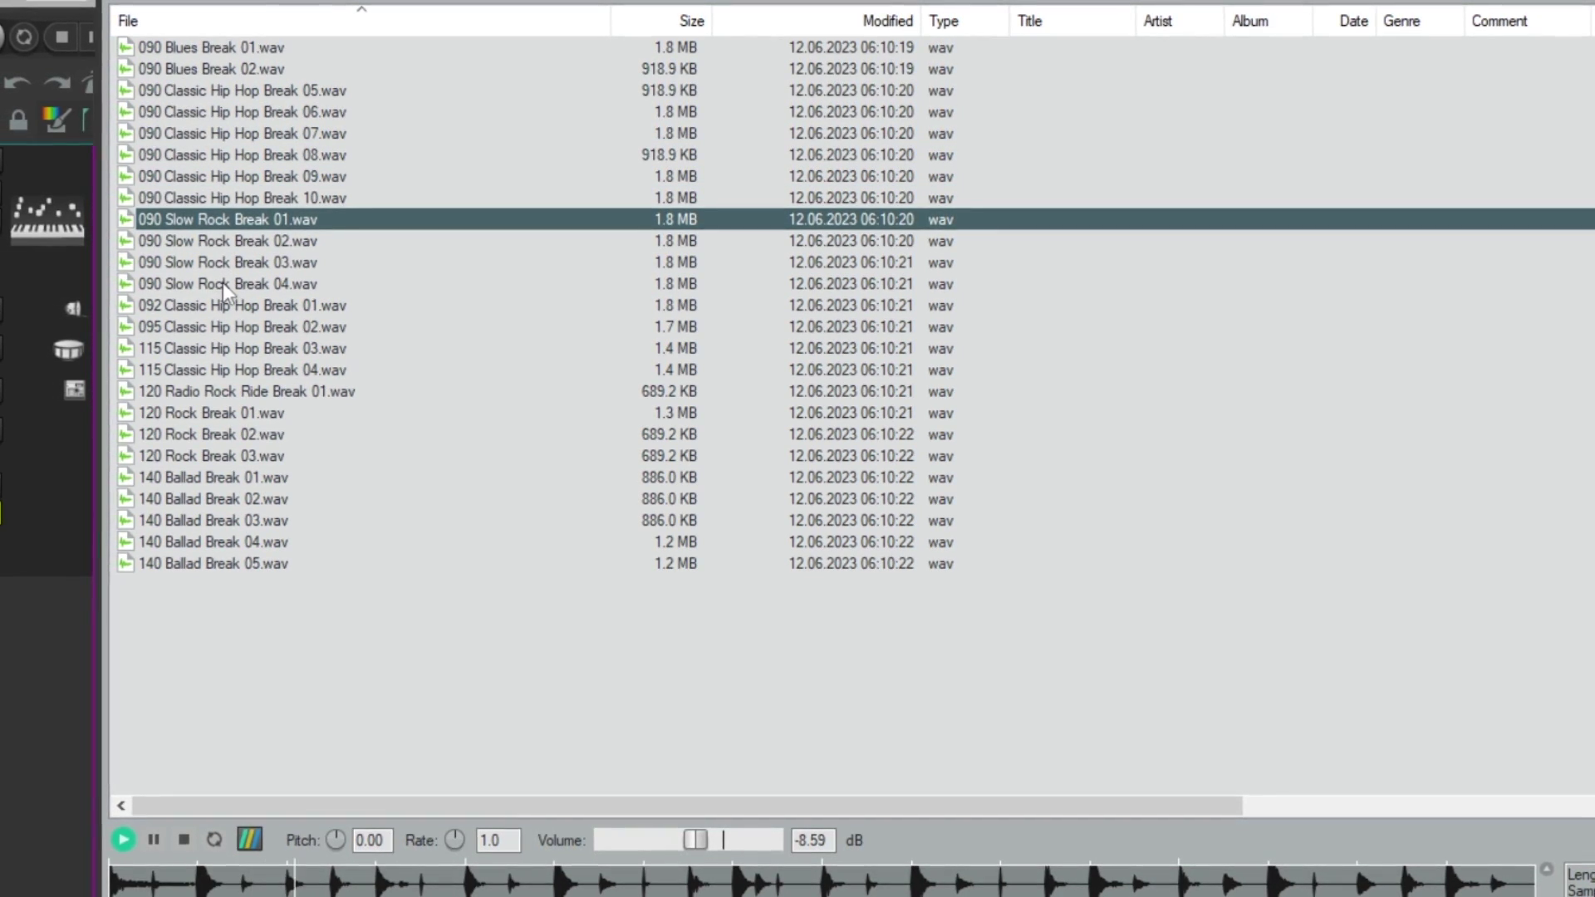
click(223, 283)
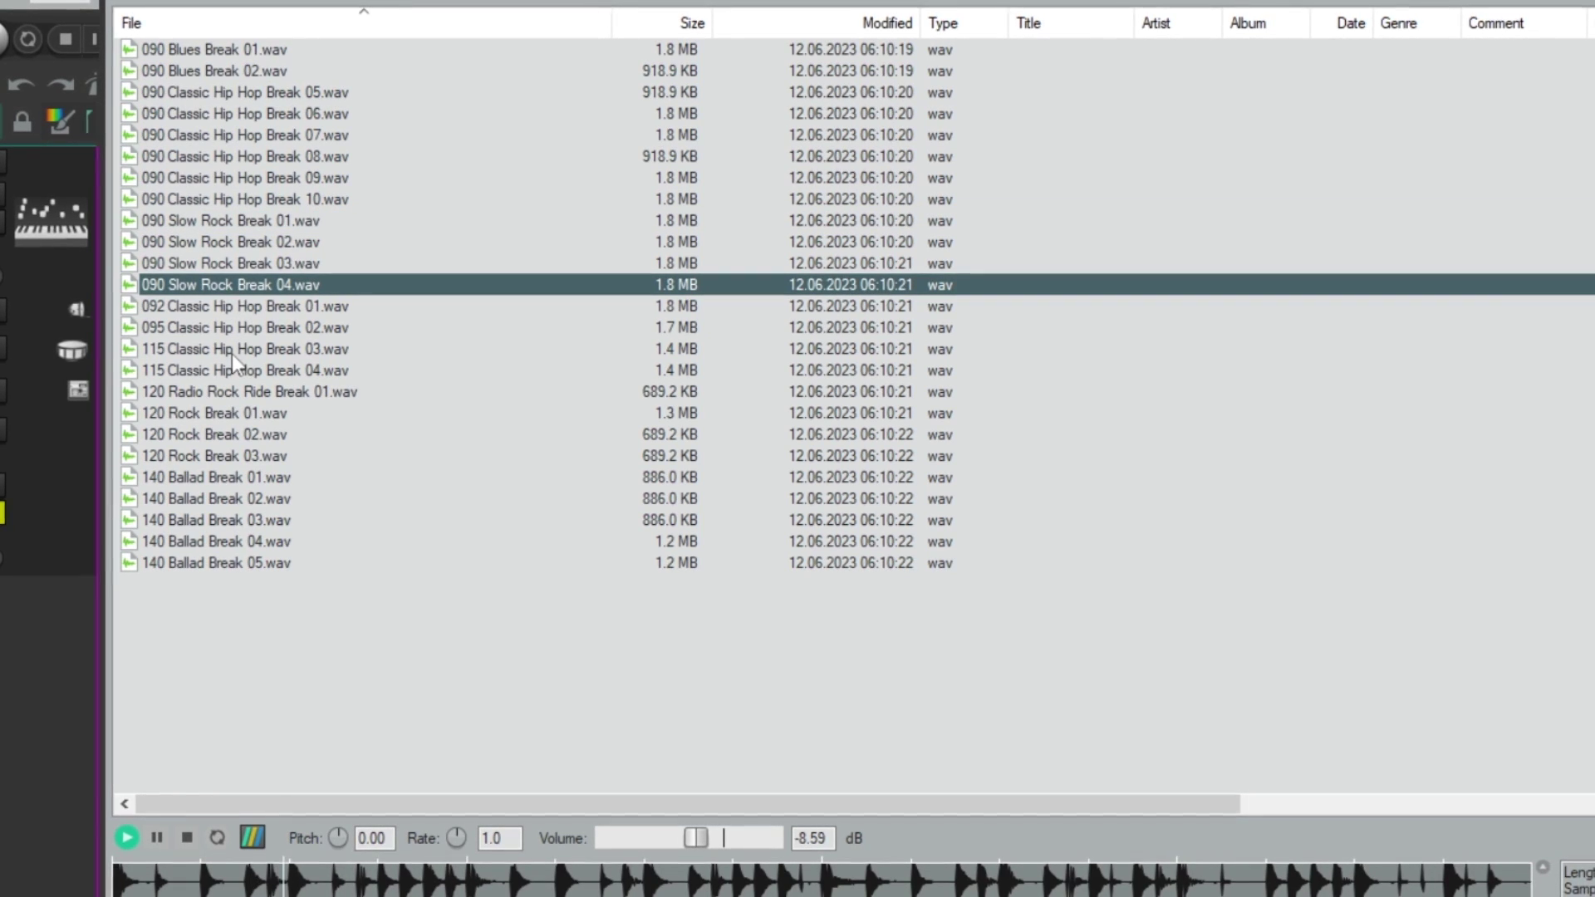
click(233, 353)
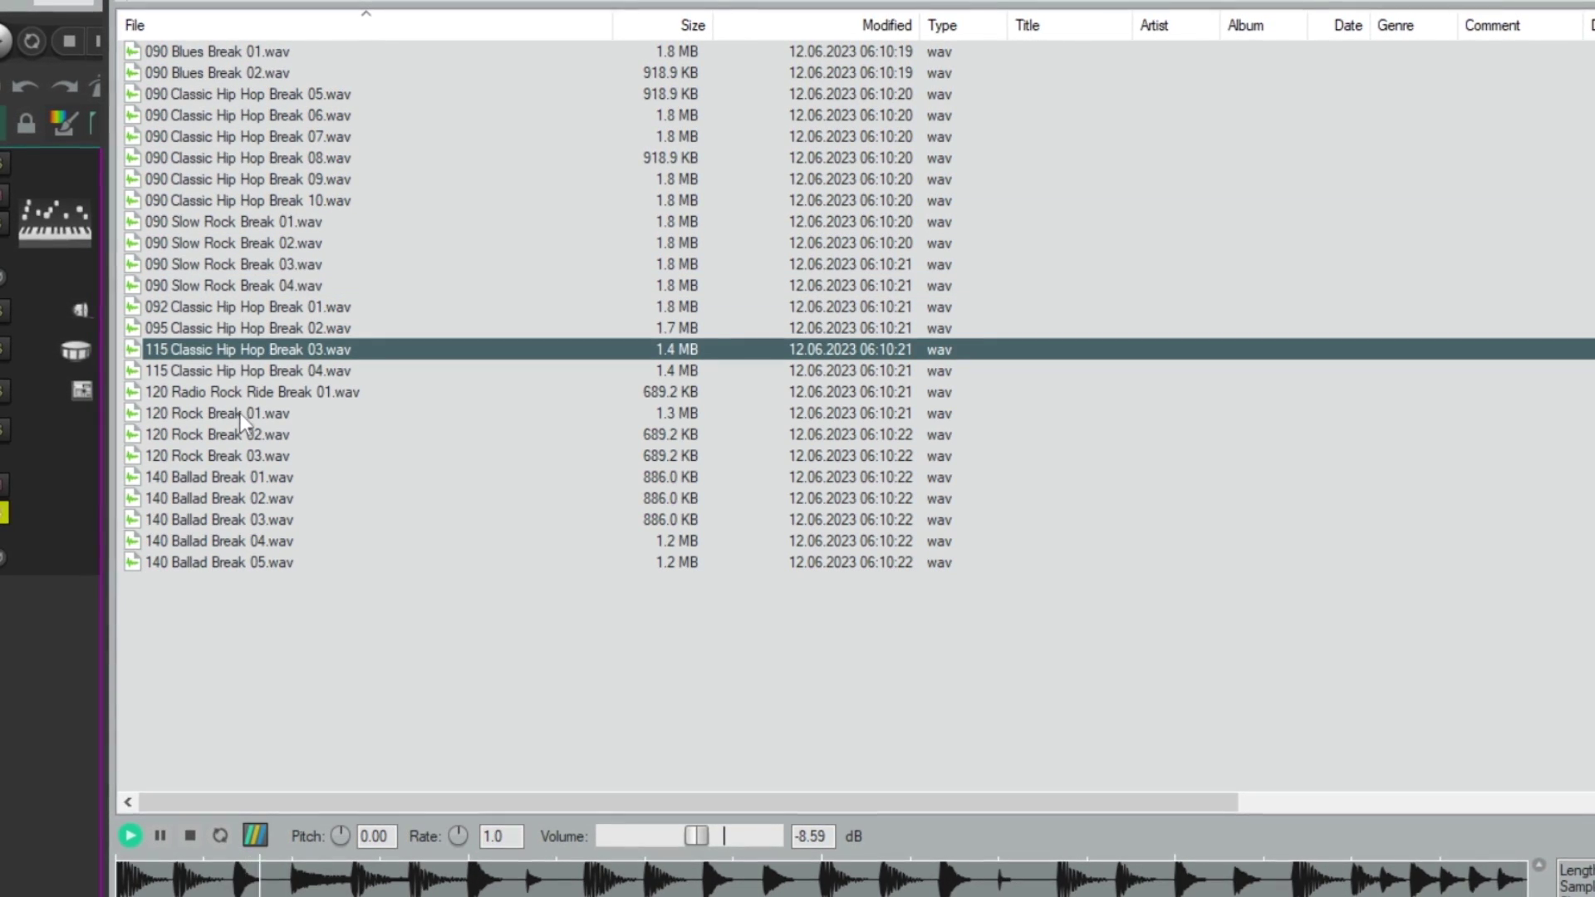
click(241, 437)
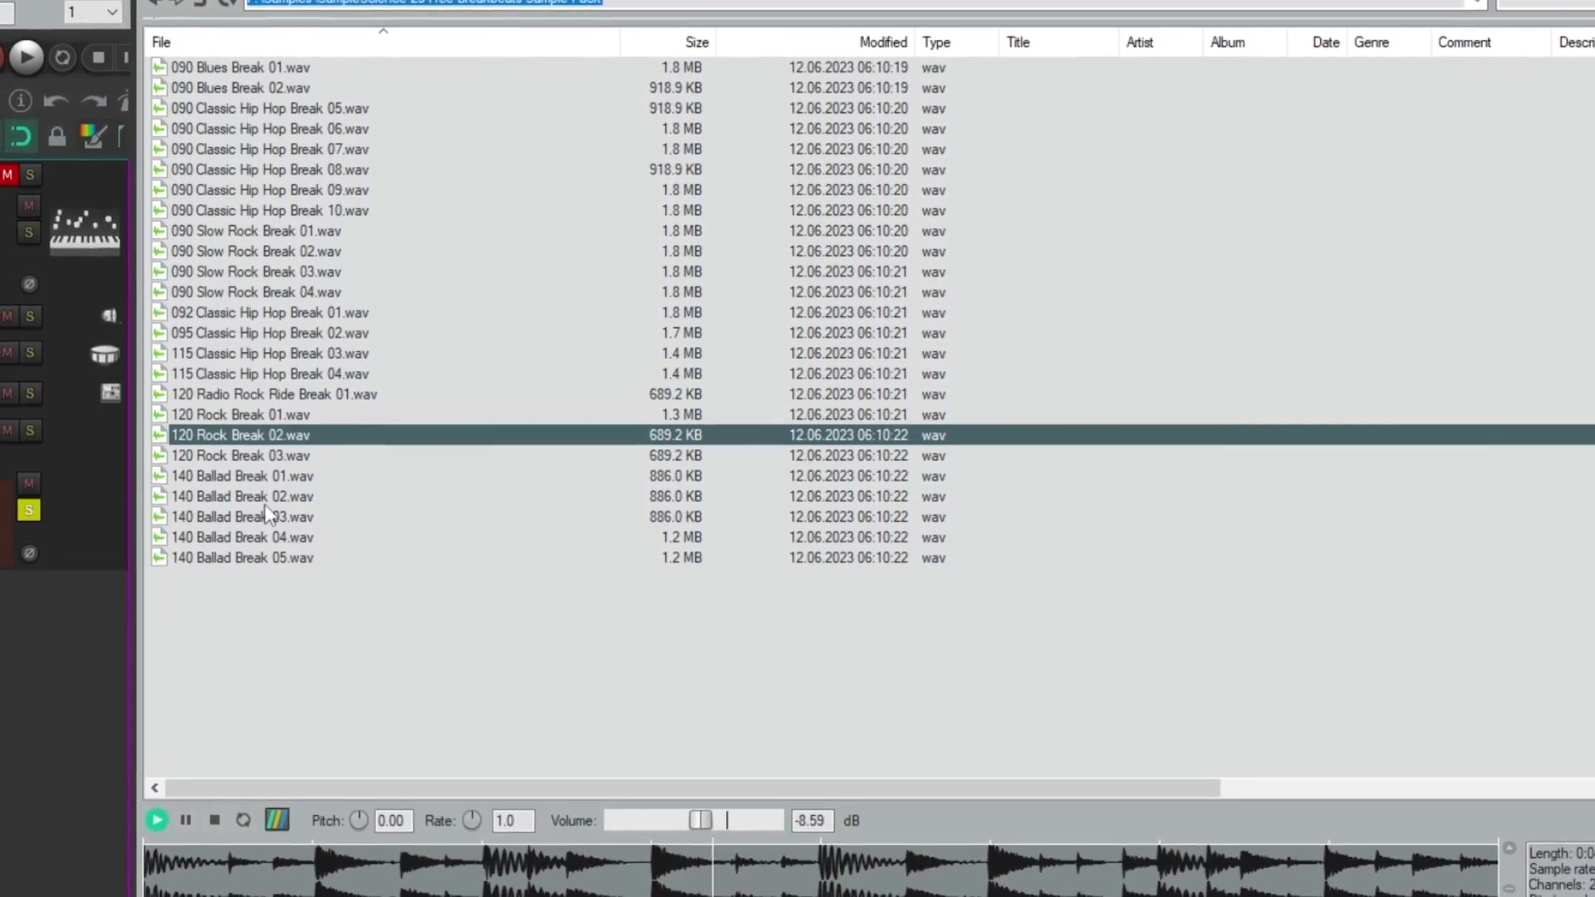
click(249, 501)
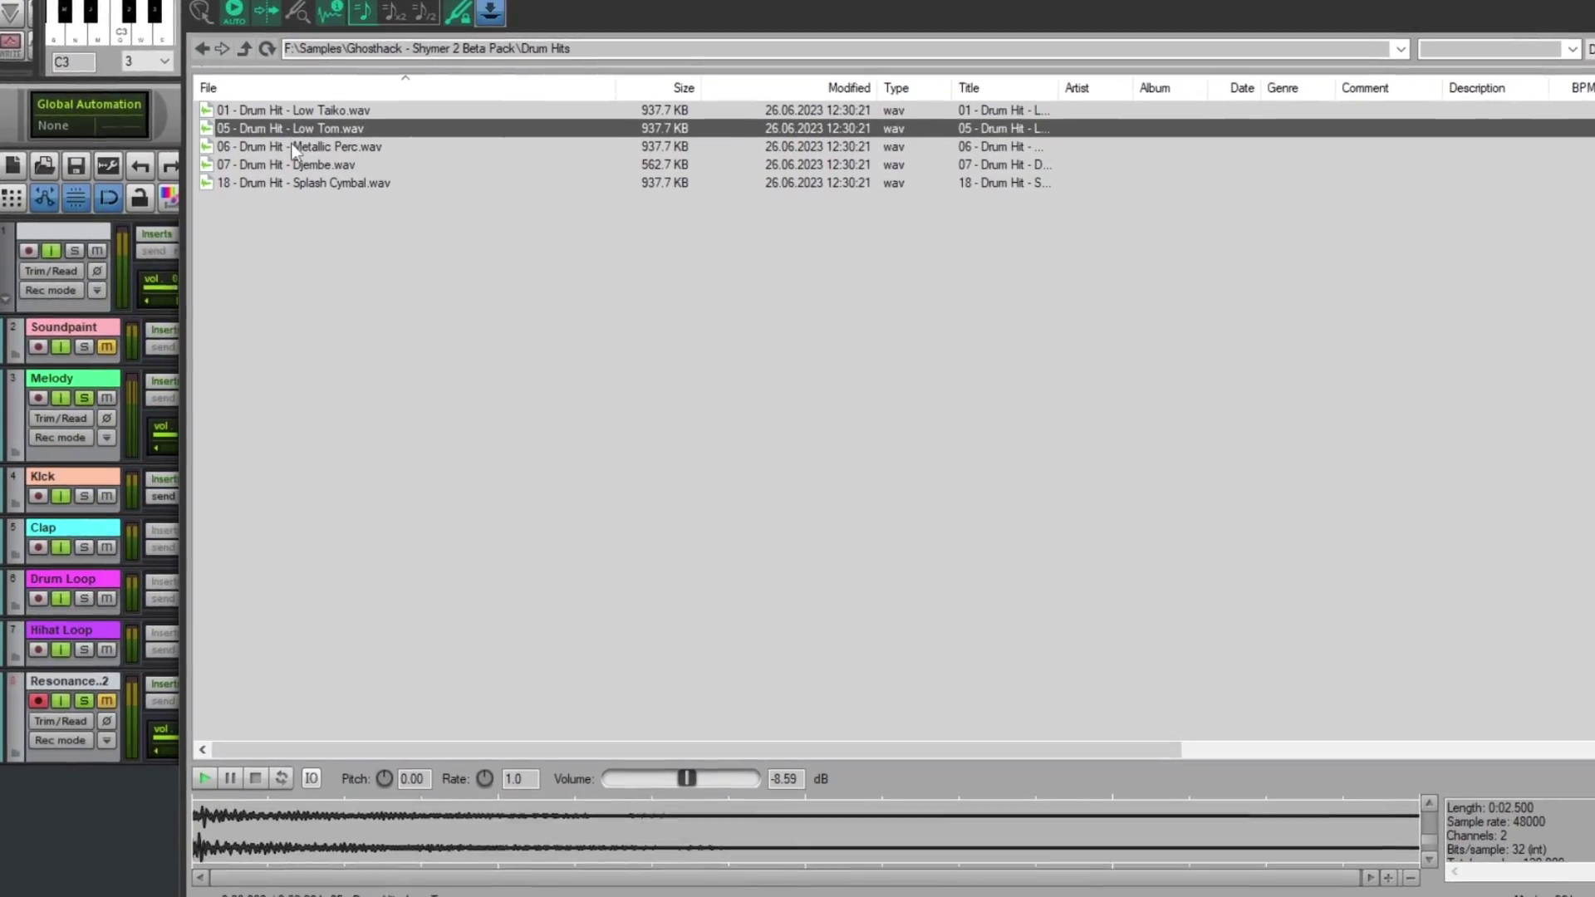
Step: Audition the Metallic Perc, Djembe and Splash Cymbal samples in the Ghosthack Shymer 2 Beta Pack's Drum Hits folder
click(293, 147)
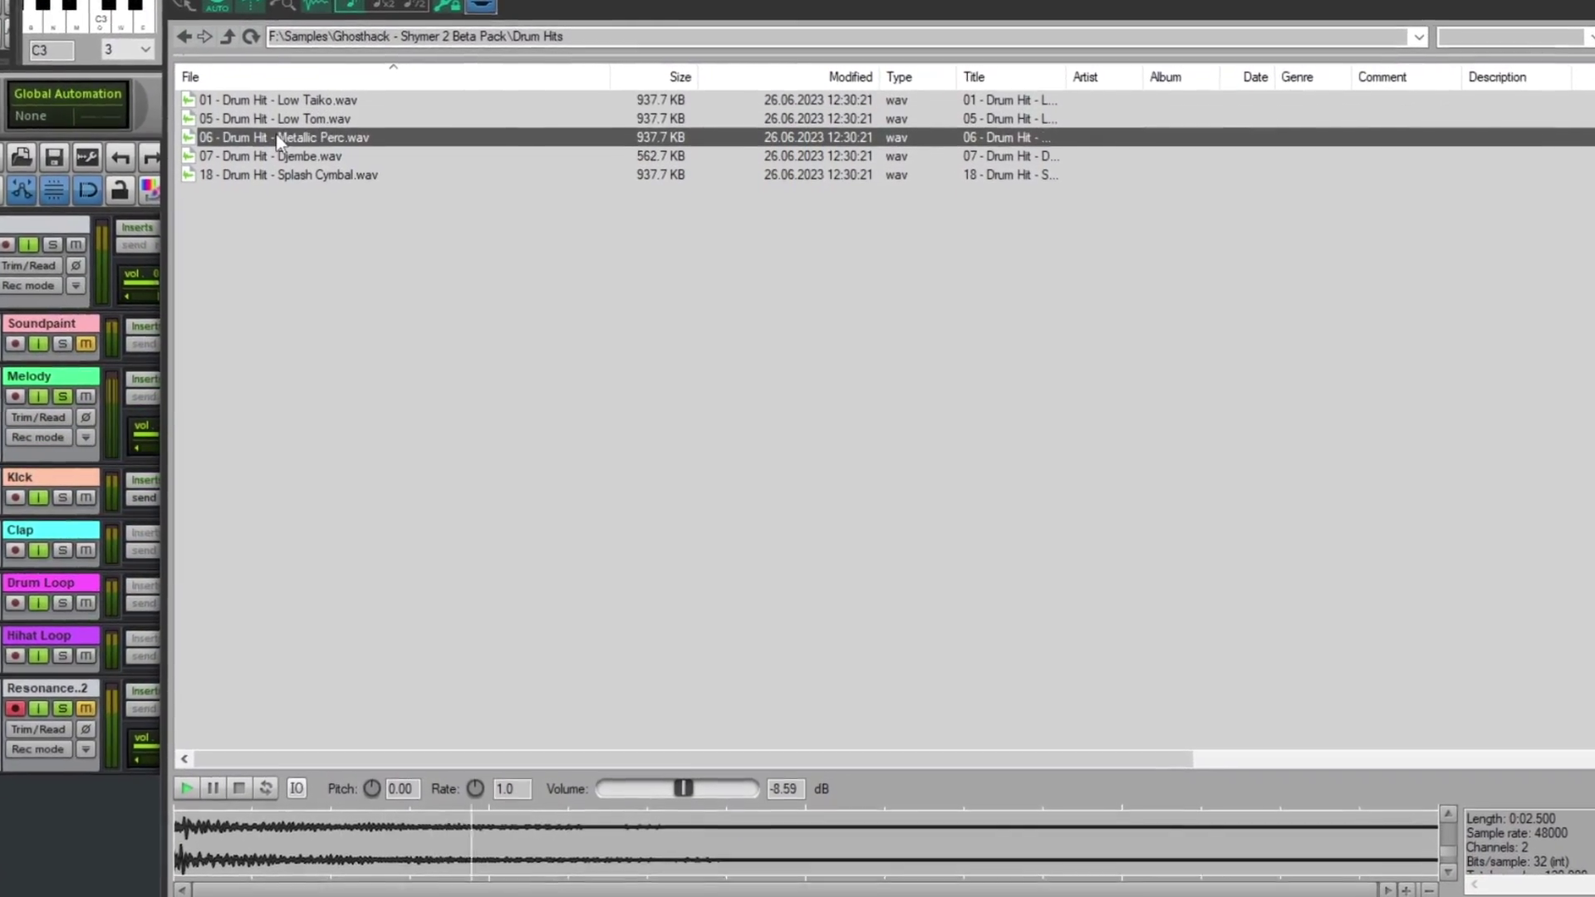
click(282, 164)
click(274, 183)
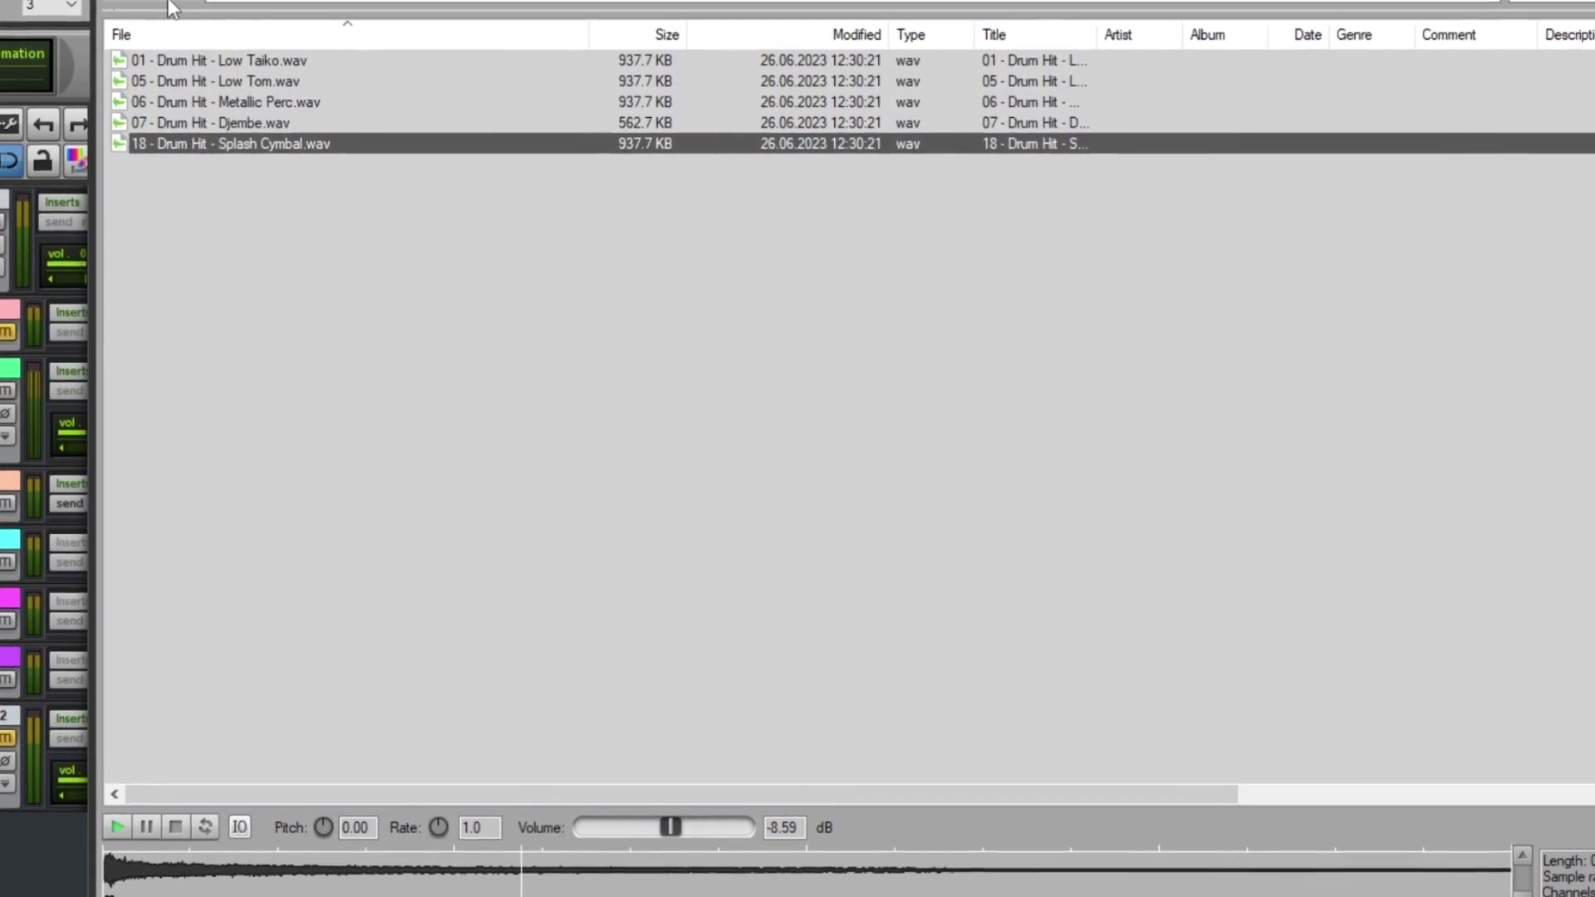
Step: Open the Ghosthack pack's drum loops folder and audition 14 - Drum Loop - 65Bpm.wav and 15 - Drum Loop - 65Bpm.wav
click(179, 4)
double_click(179, 130)
click(170, 62)
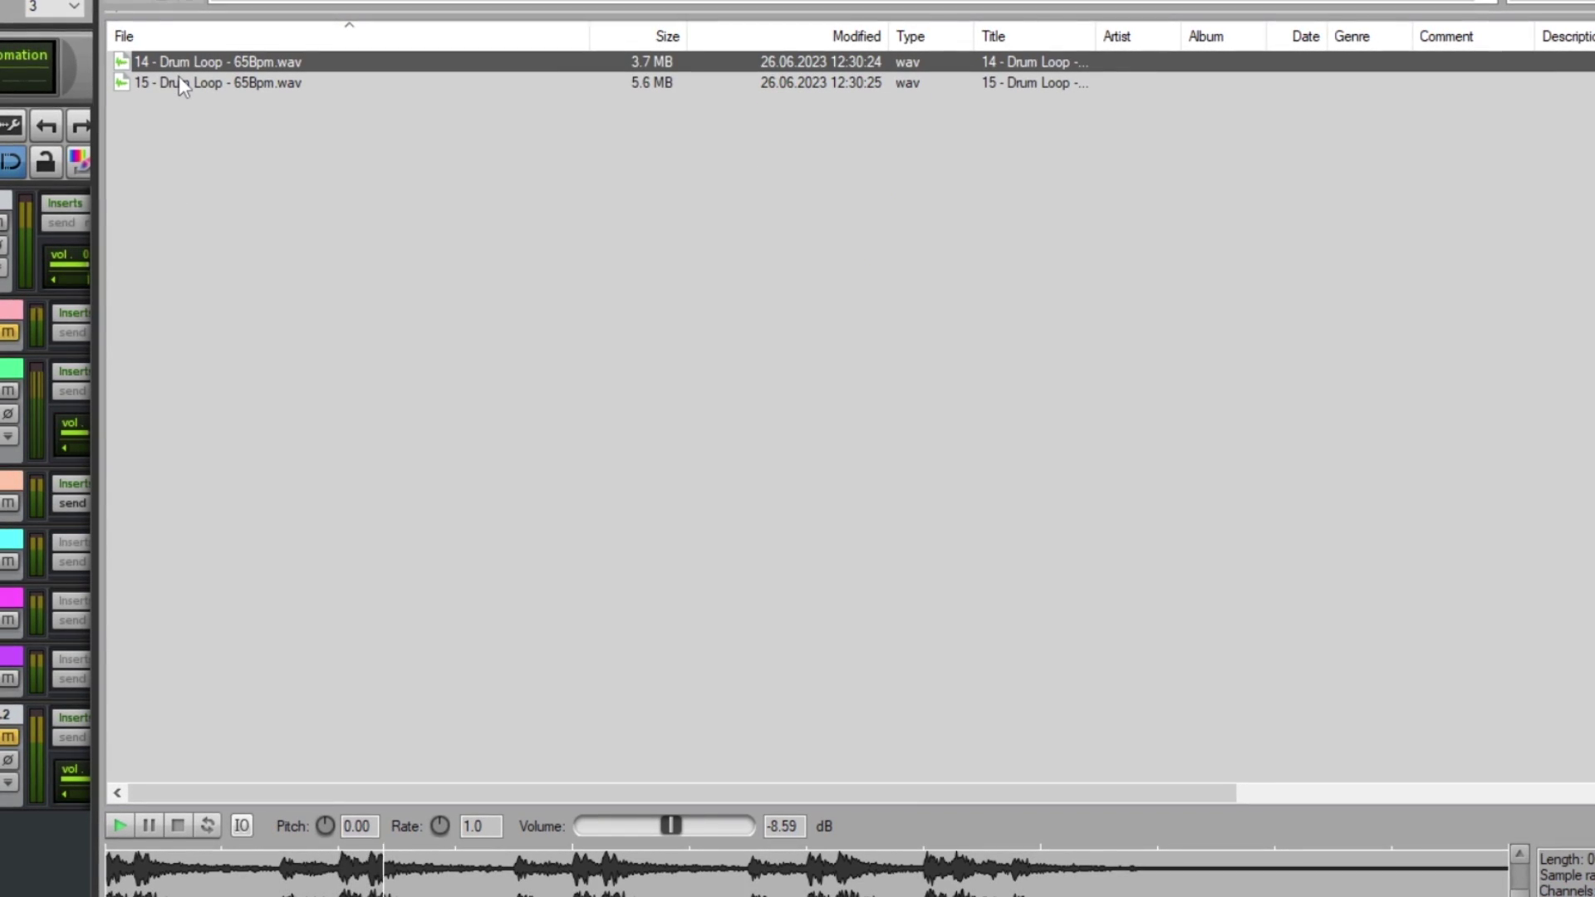
click(177, 83)
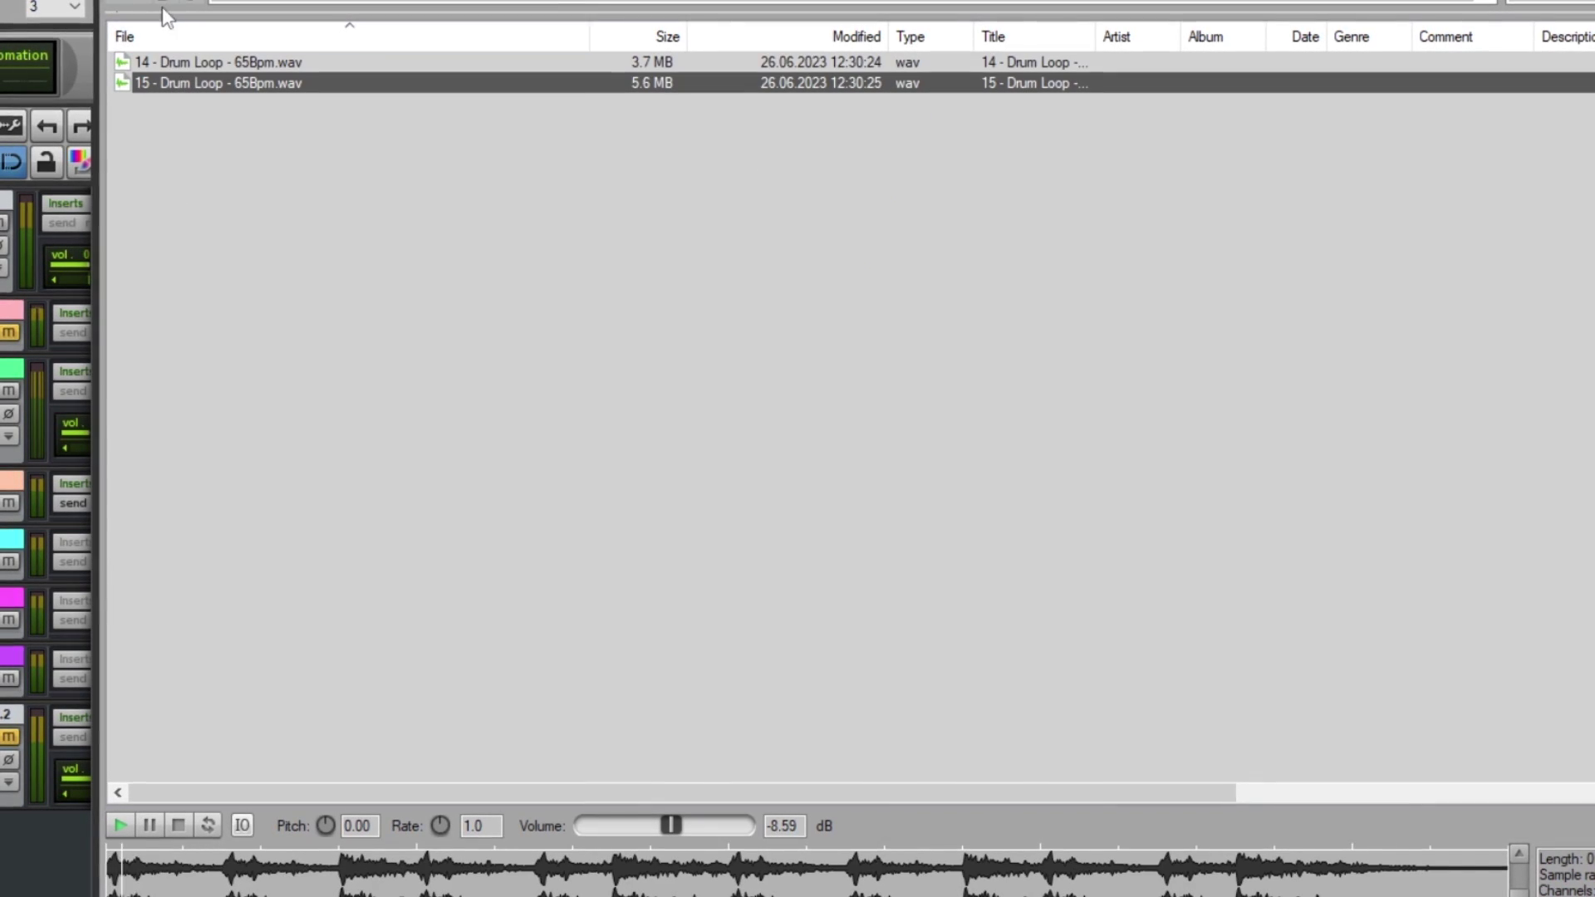
Step: Open the wet samples in the Ghosthack pack's Evolving Pads folder and audition pads 02 and 03 in Cm and 20 in Fm
click(178, 4)
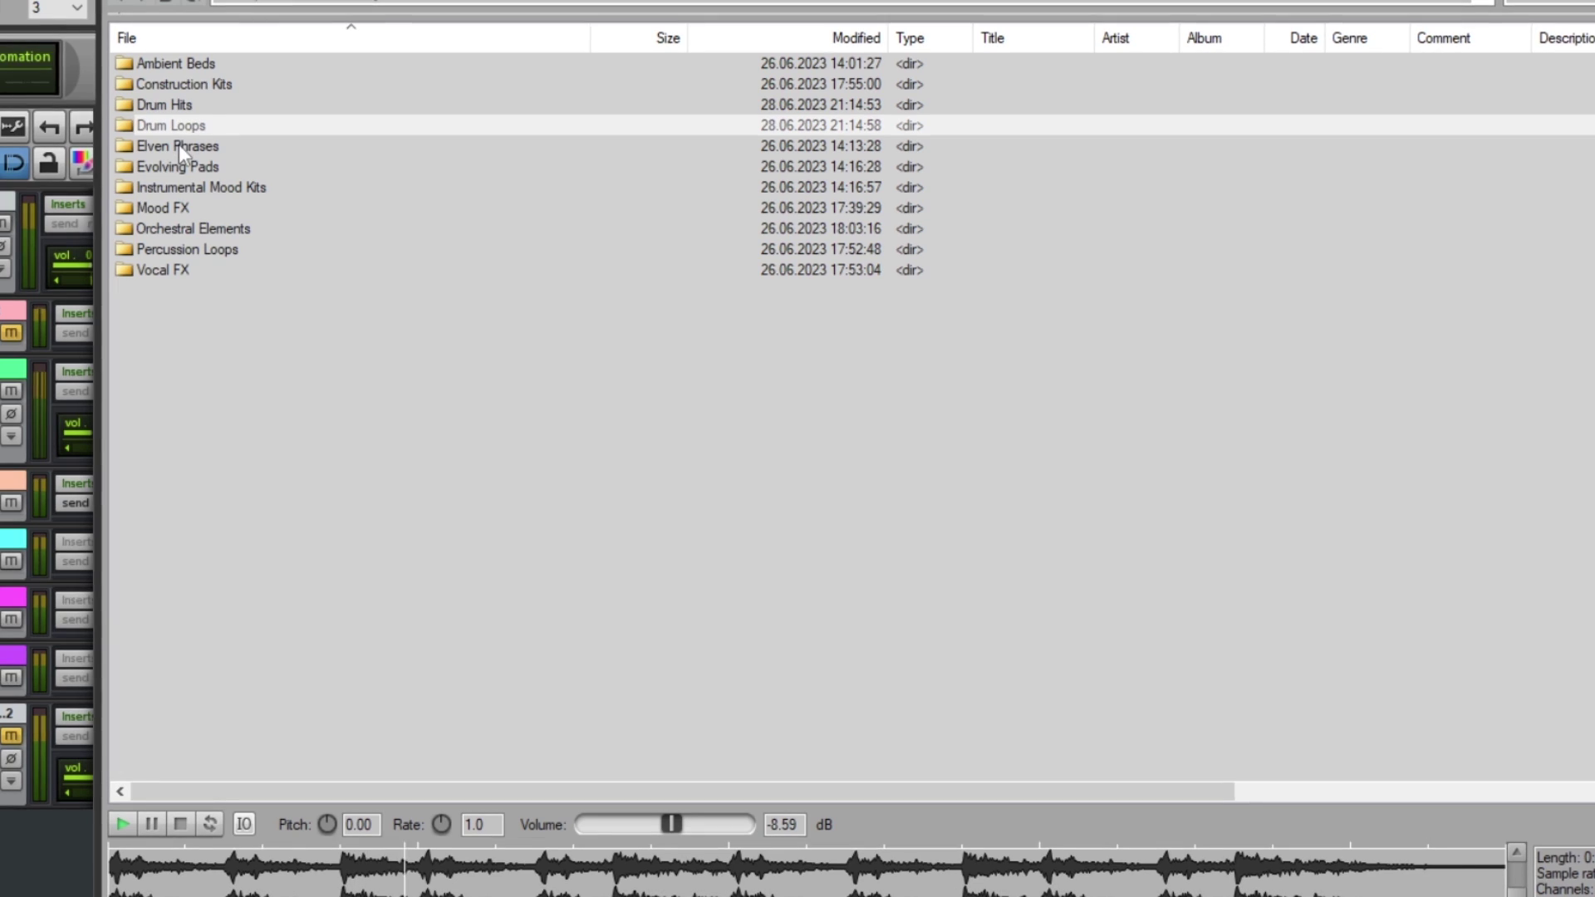
double_click(179, 166)
double_click(190, 92)
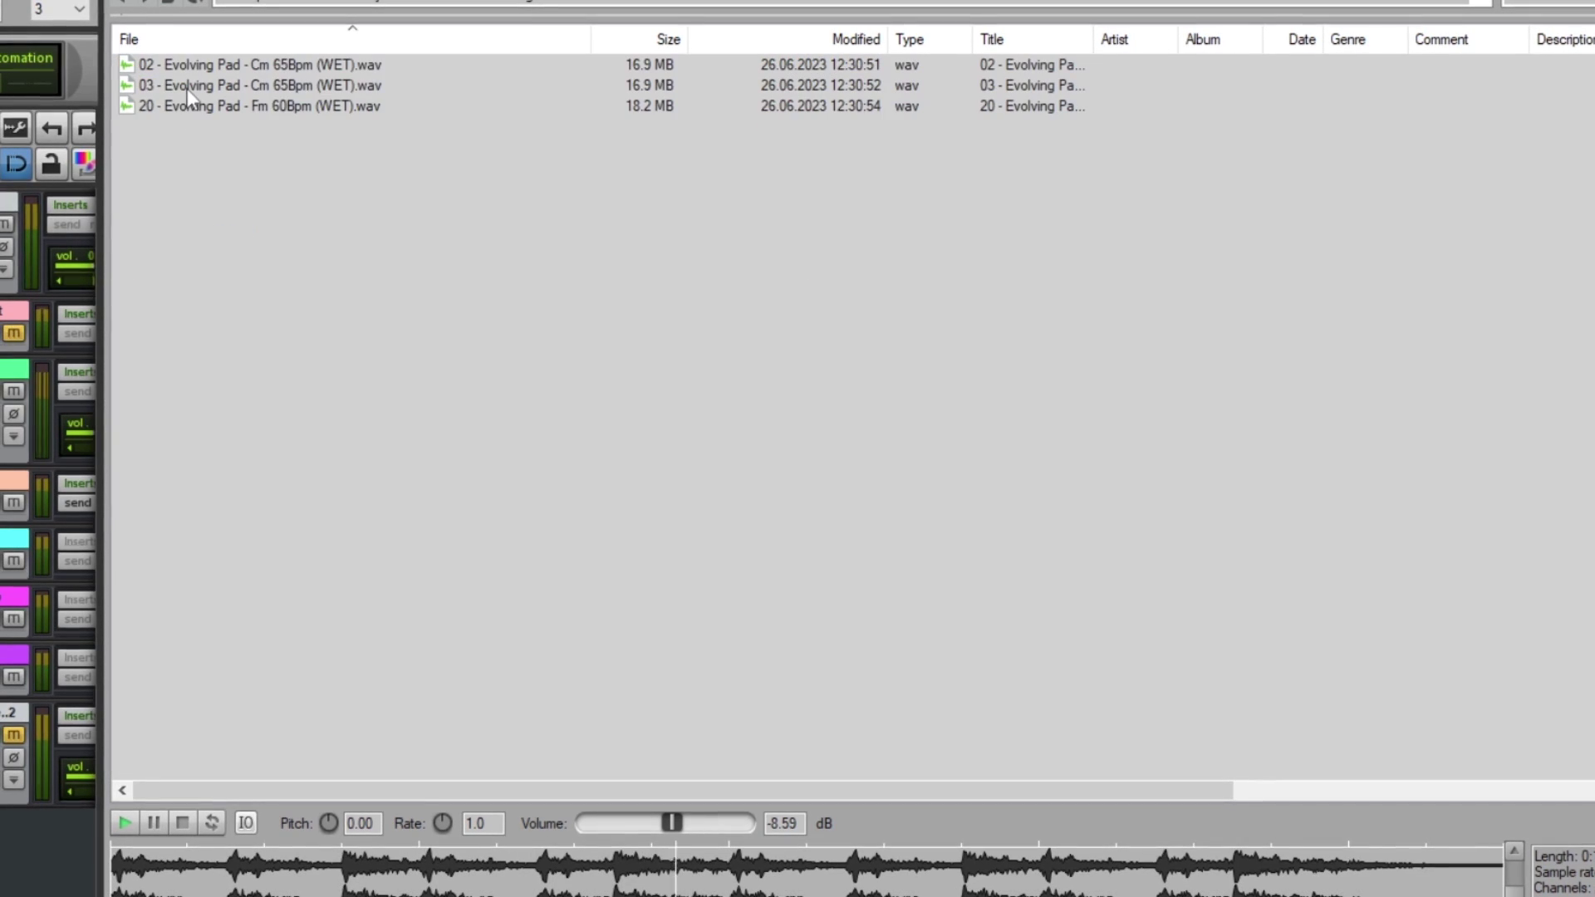
click(189, 72)
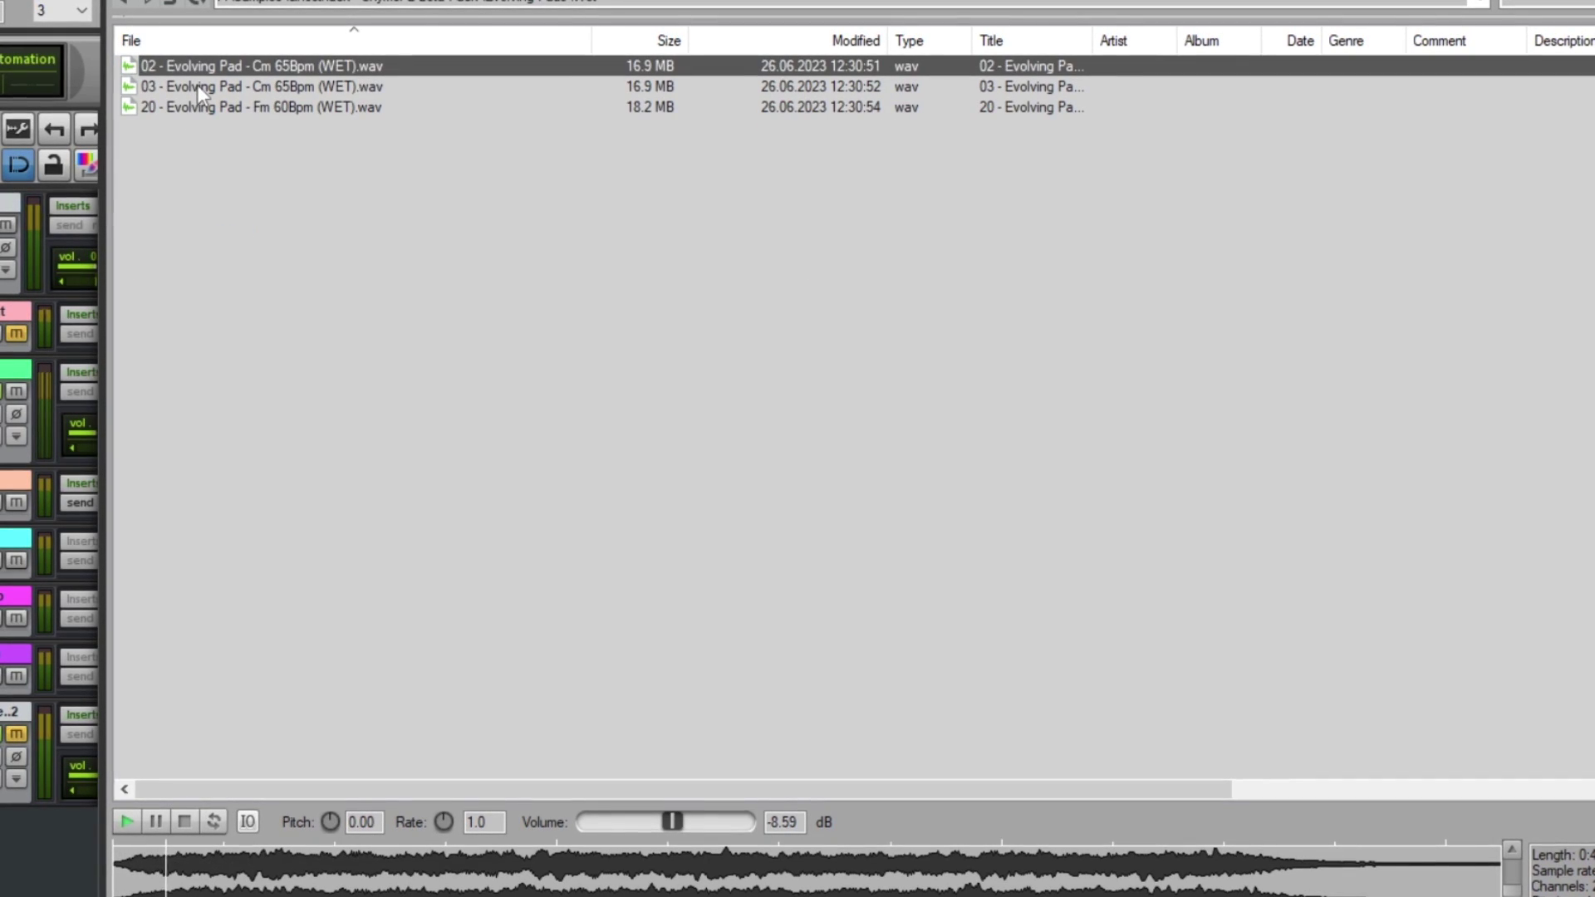
click(198, 86)
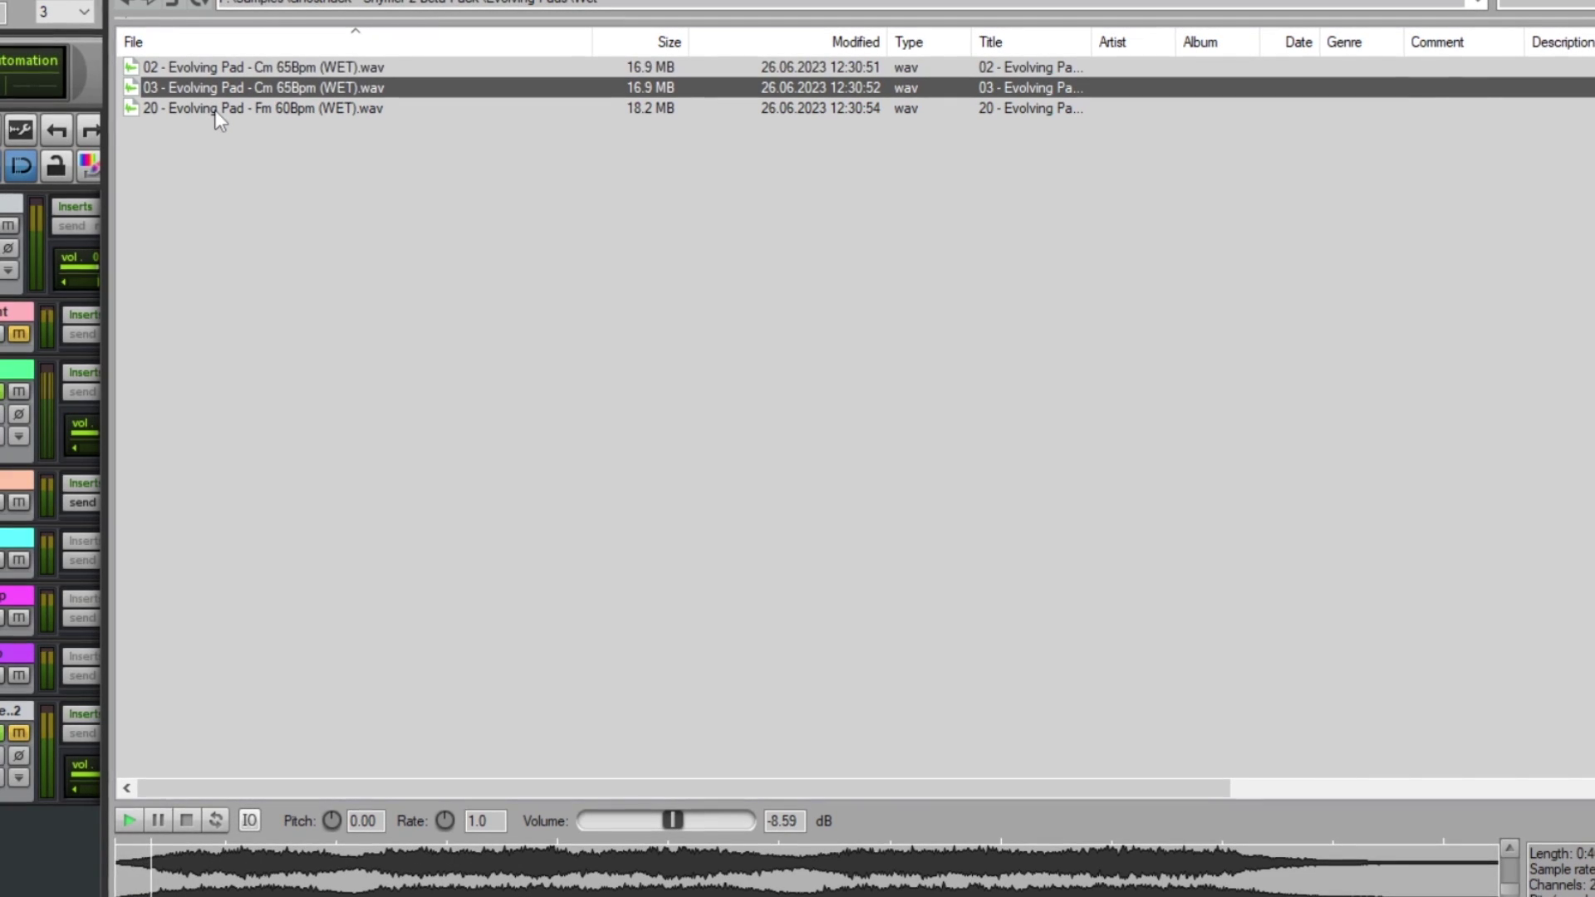
click(216, 109)
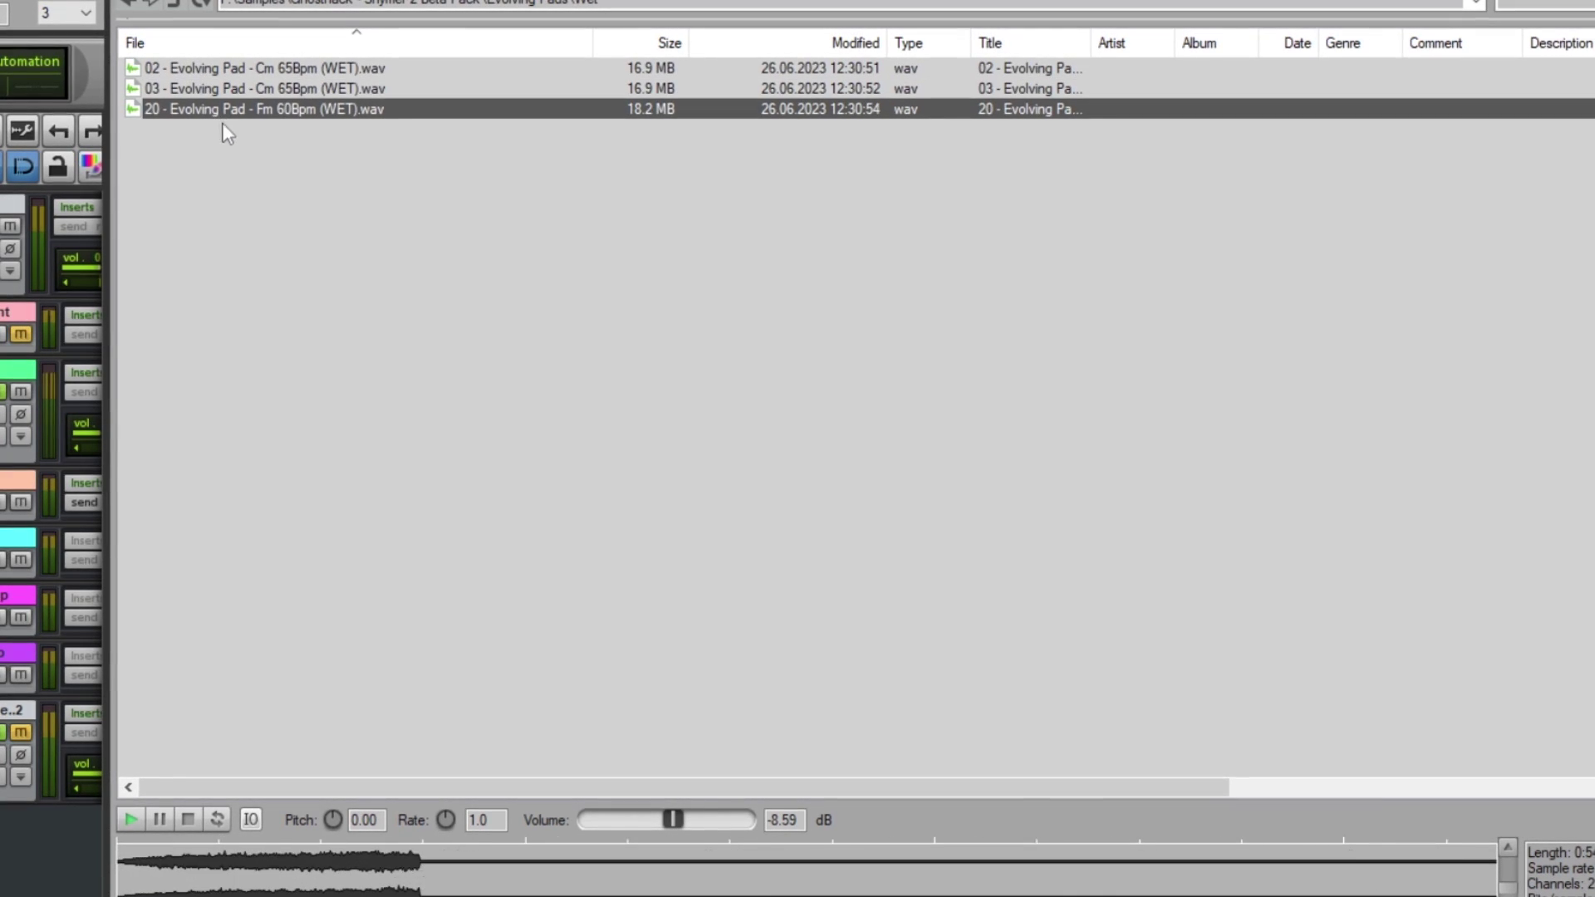
Step: Open the MIDI folder of the 01 - Mood Kit - Dream Of Me kit in the Ghosthack pack's Instrumental Mood Kits
click(176, 5)
click(175, 5)
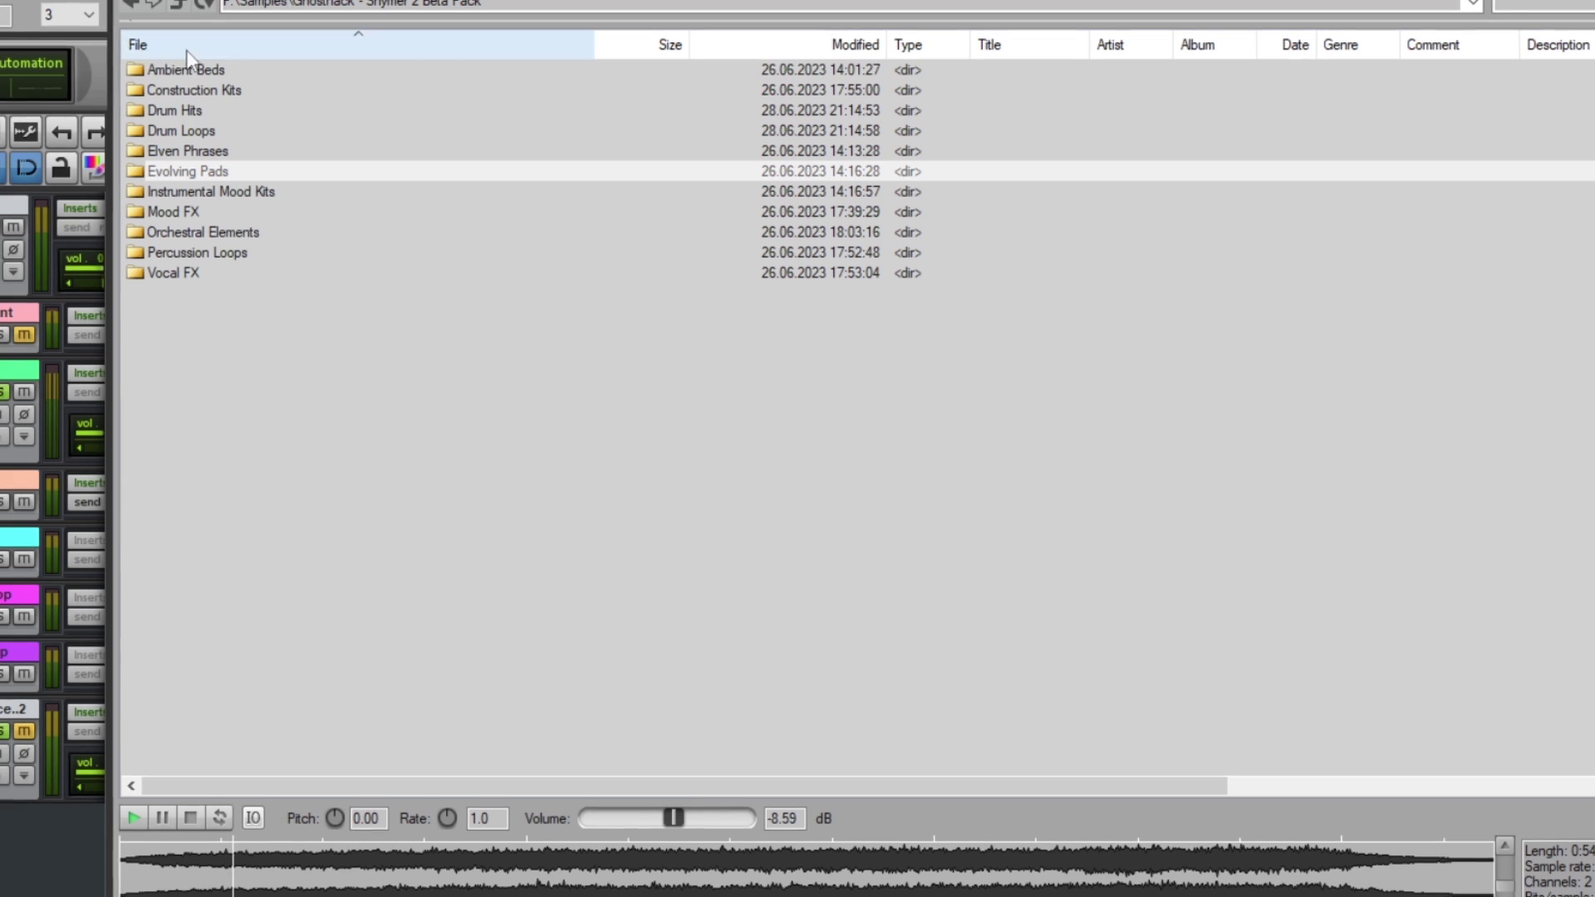
double_click(194, 191)
double_click(191, 72)
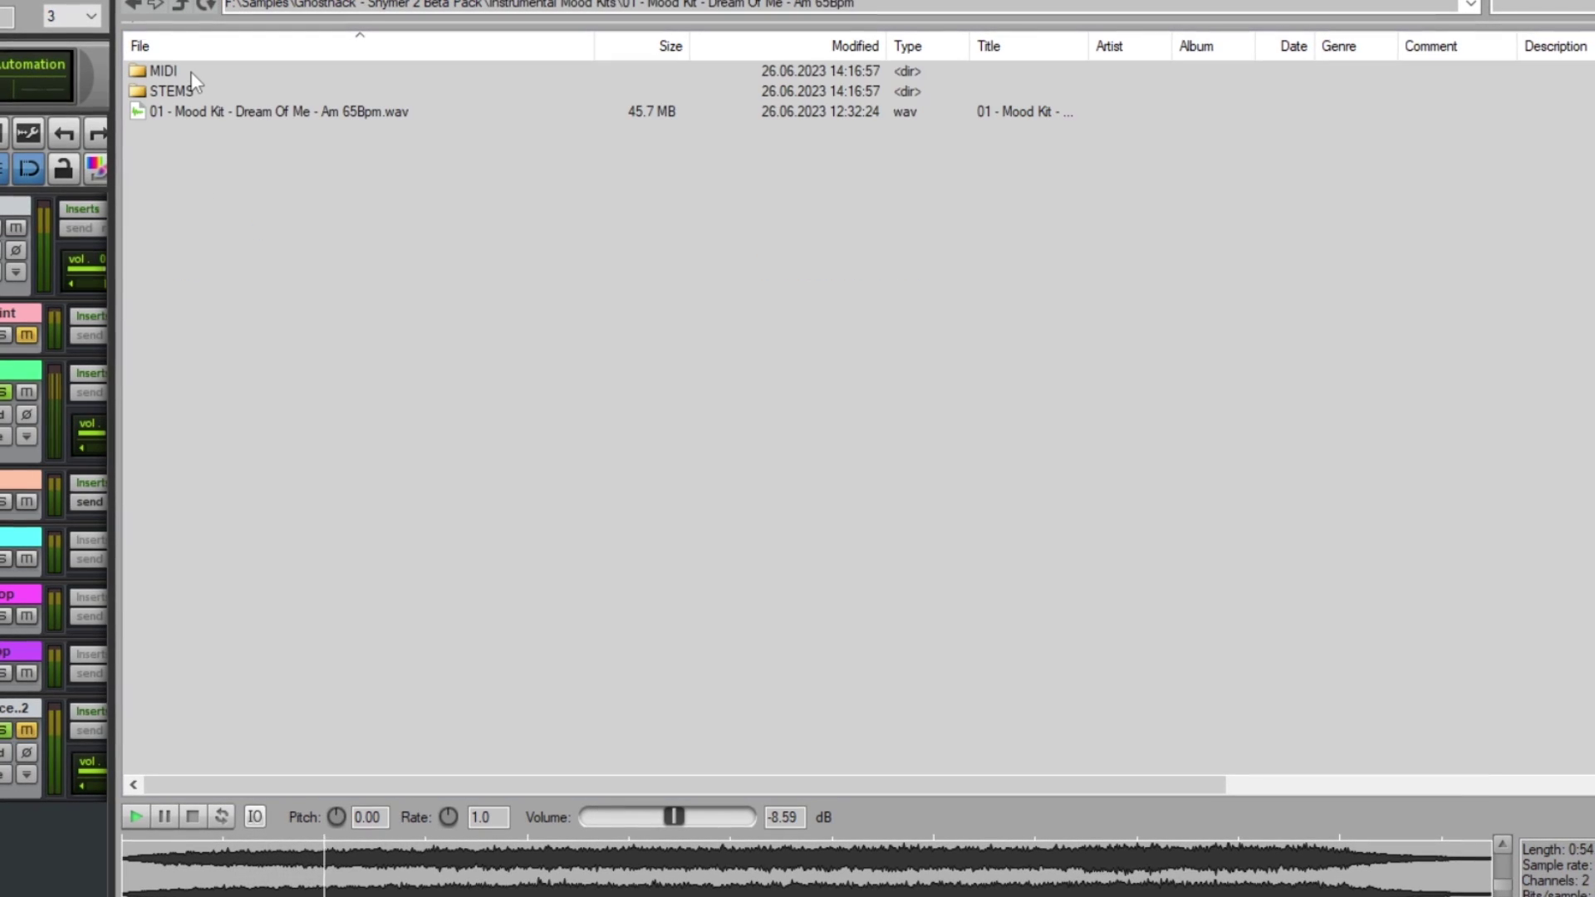
double_click(191, 71)
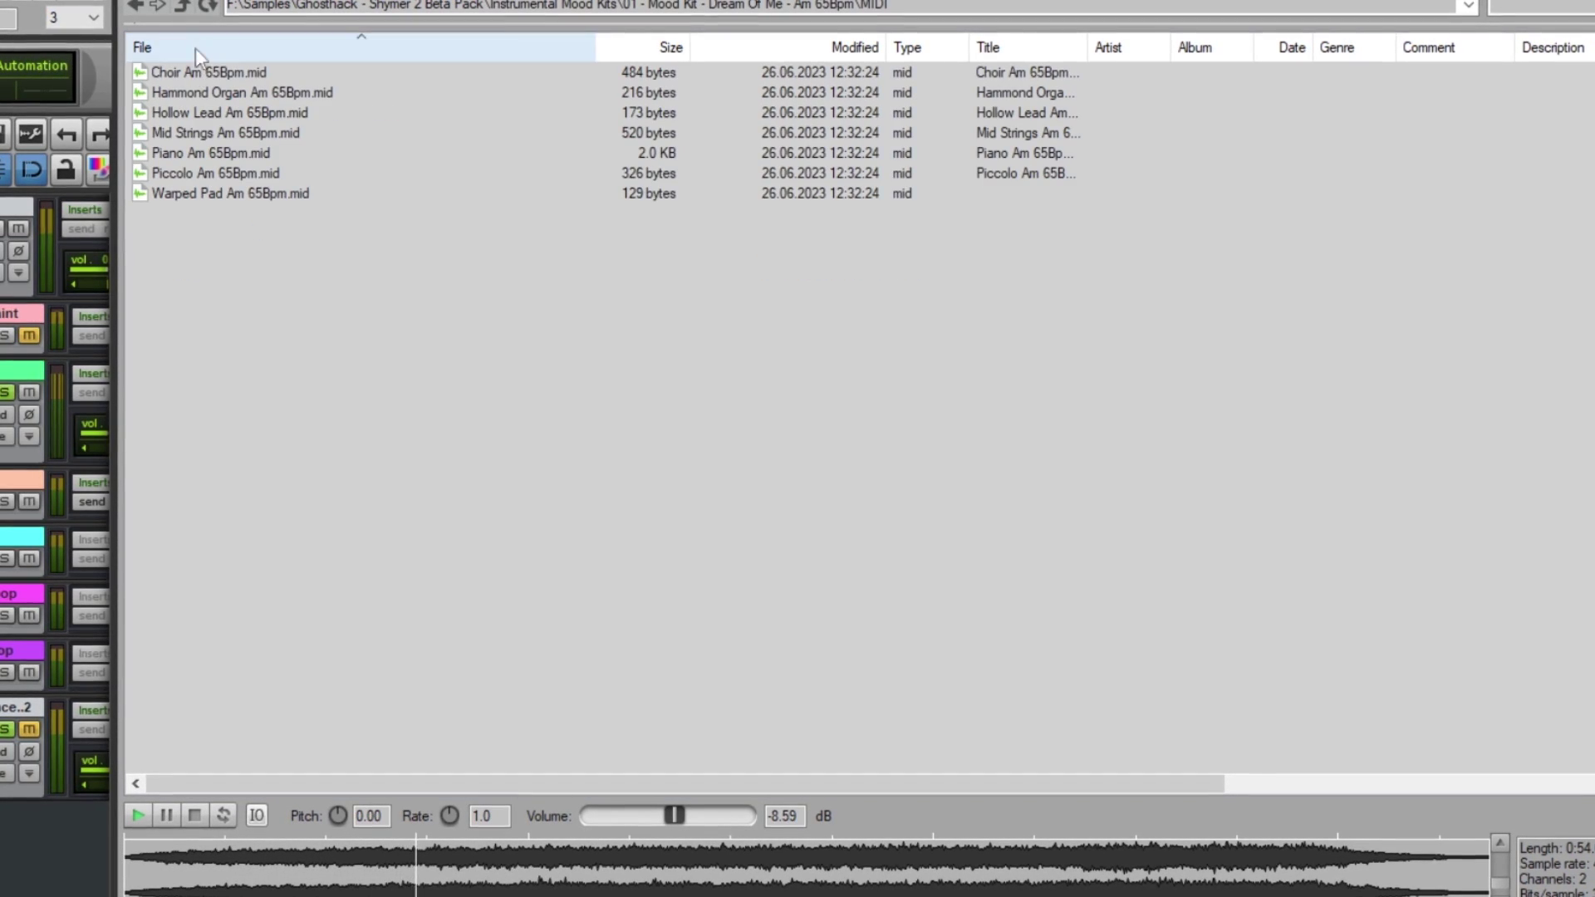
Step: Open the Dream Of Me kit's wet stems and audition Dark Bowed FX, Glitch Perc FX and Metal Bowl FX
click(182, 4)
double_click(192, 91)
double_click(192, 91)
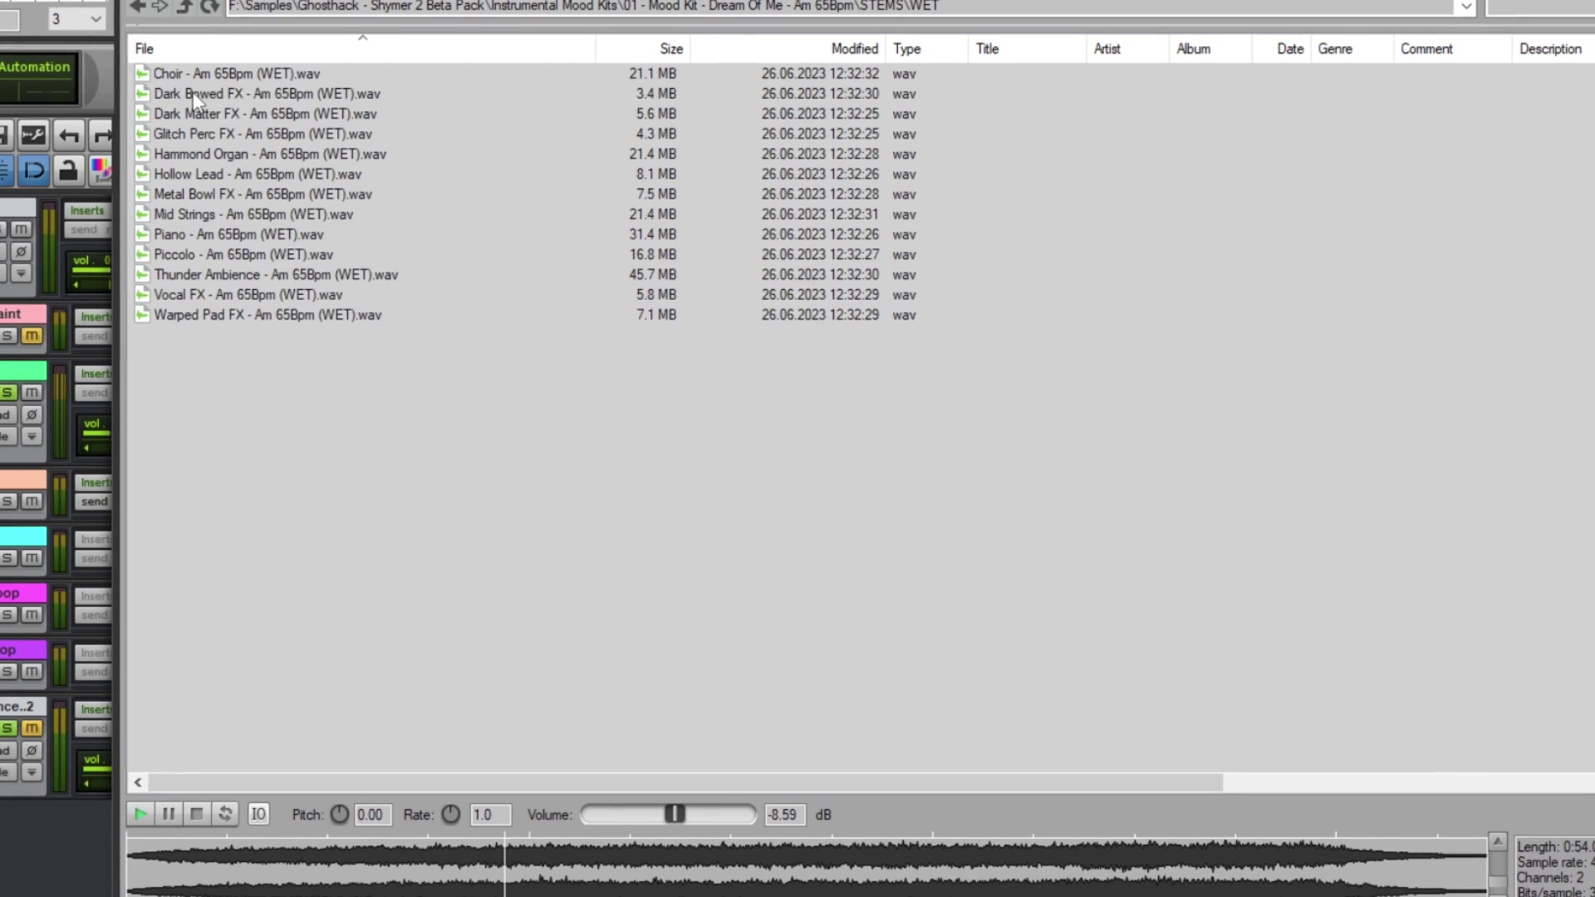
click(193, 94)
click(212, 135)
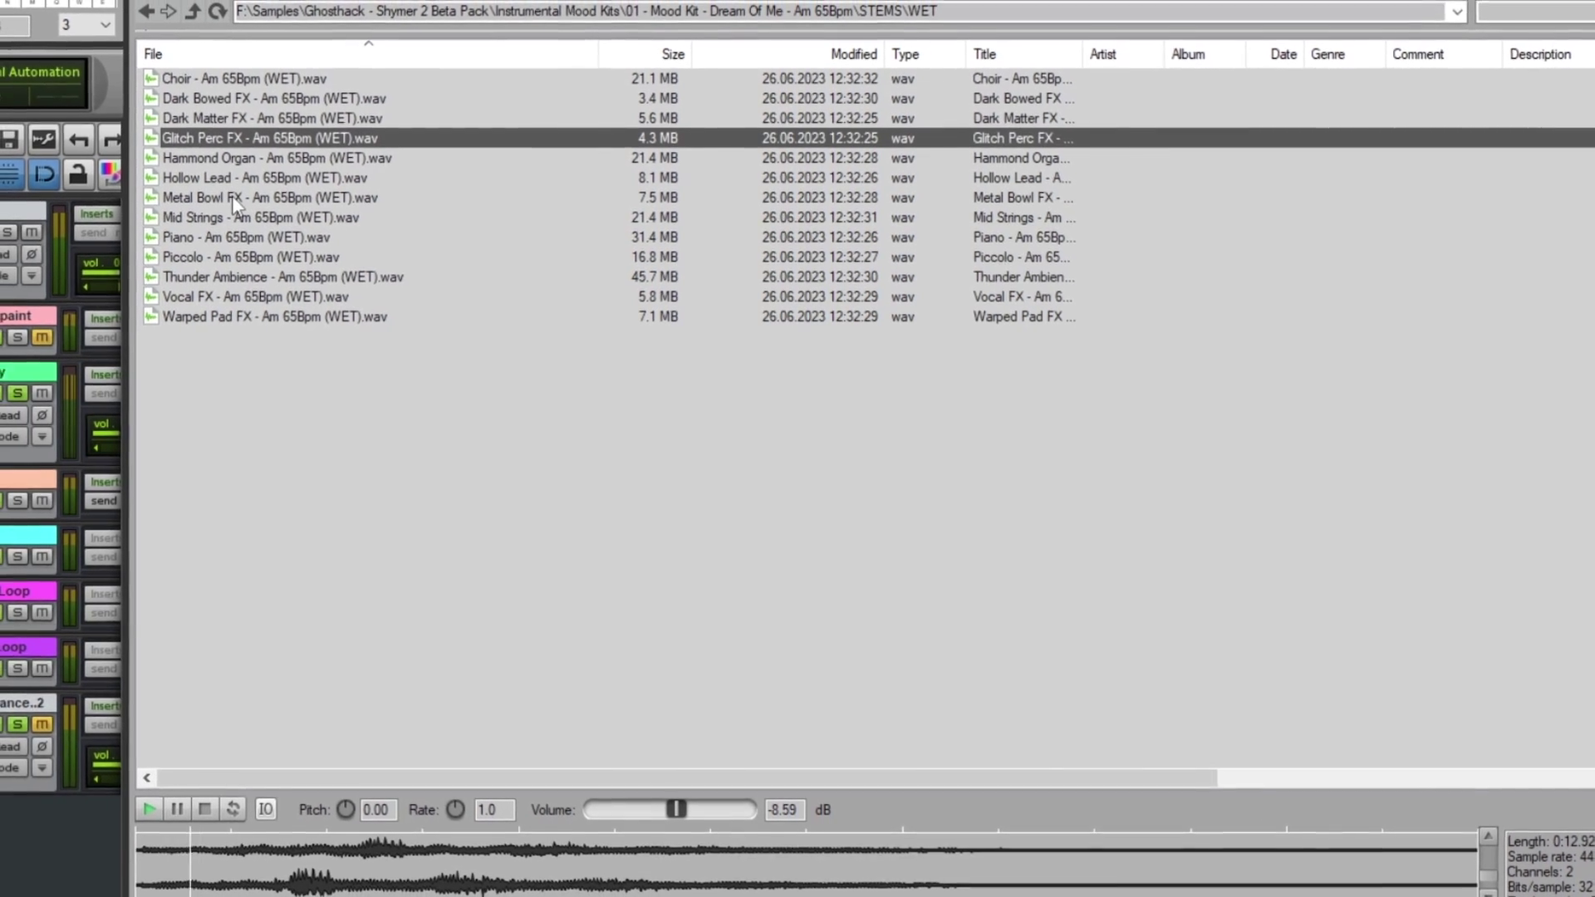
click(239, 195)
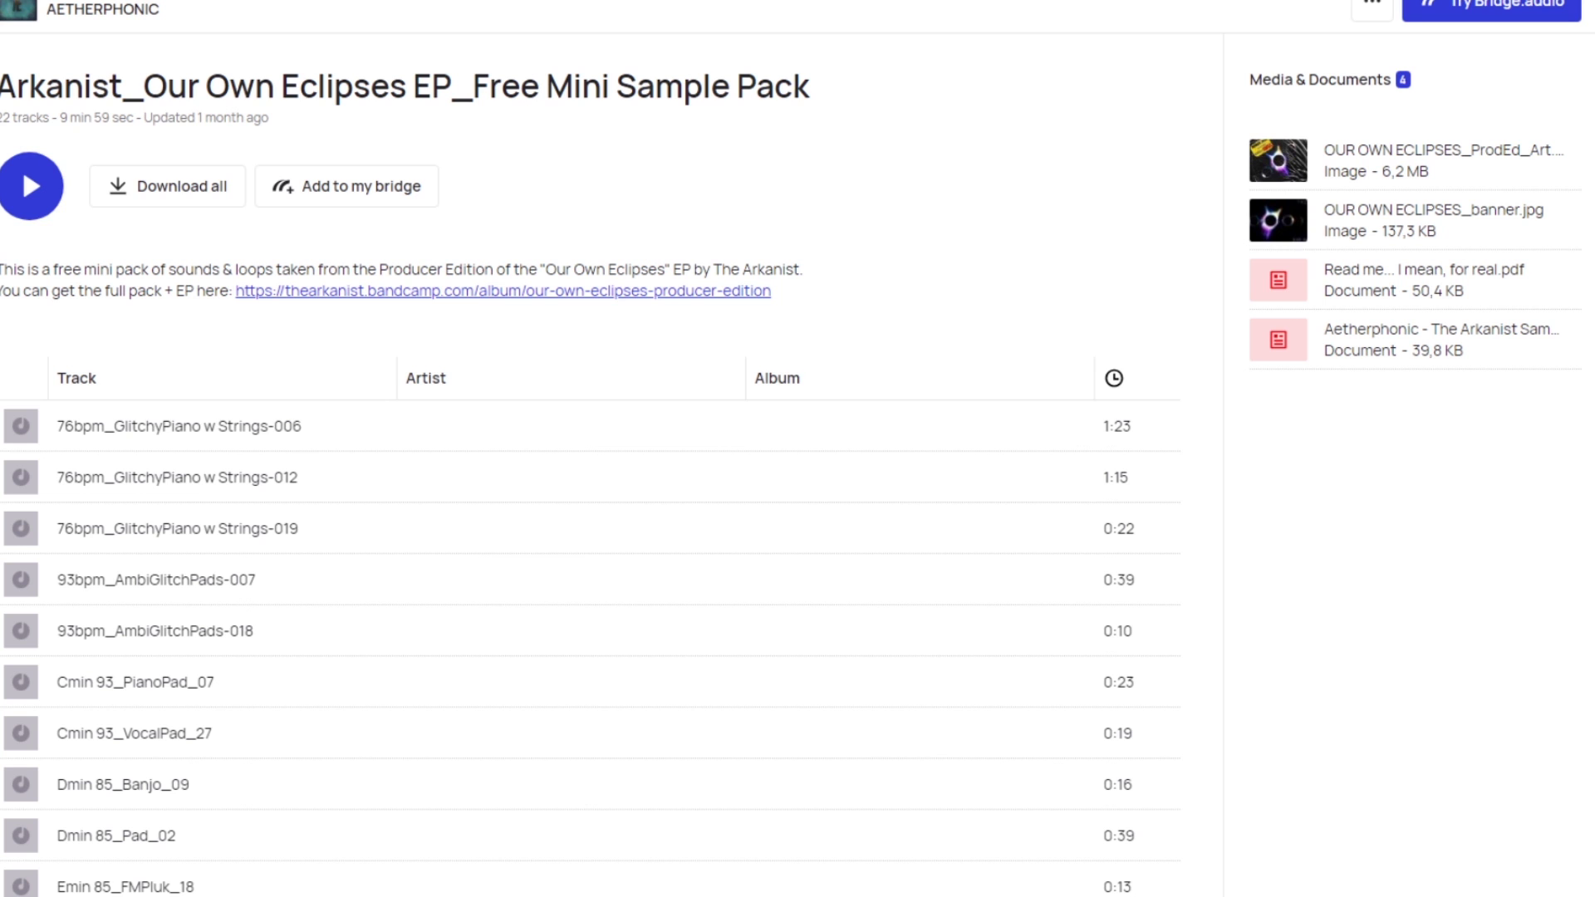
Step: On Arkanist's Our Own Eclipses EP page at Bridge.audio, play GmyxFlat6 70_WoodyPluk_13, Violin_05 and Radiator_09
scroll(798, 466, down, 4)
scroll(590, 449, down, 6)
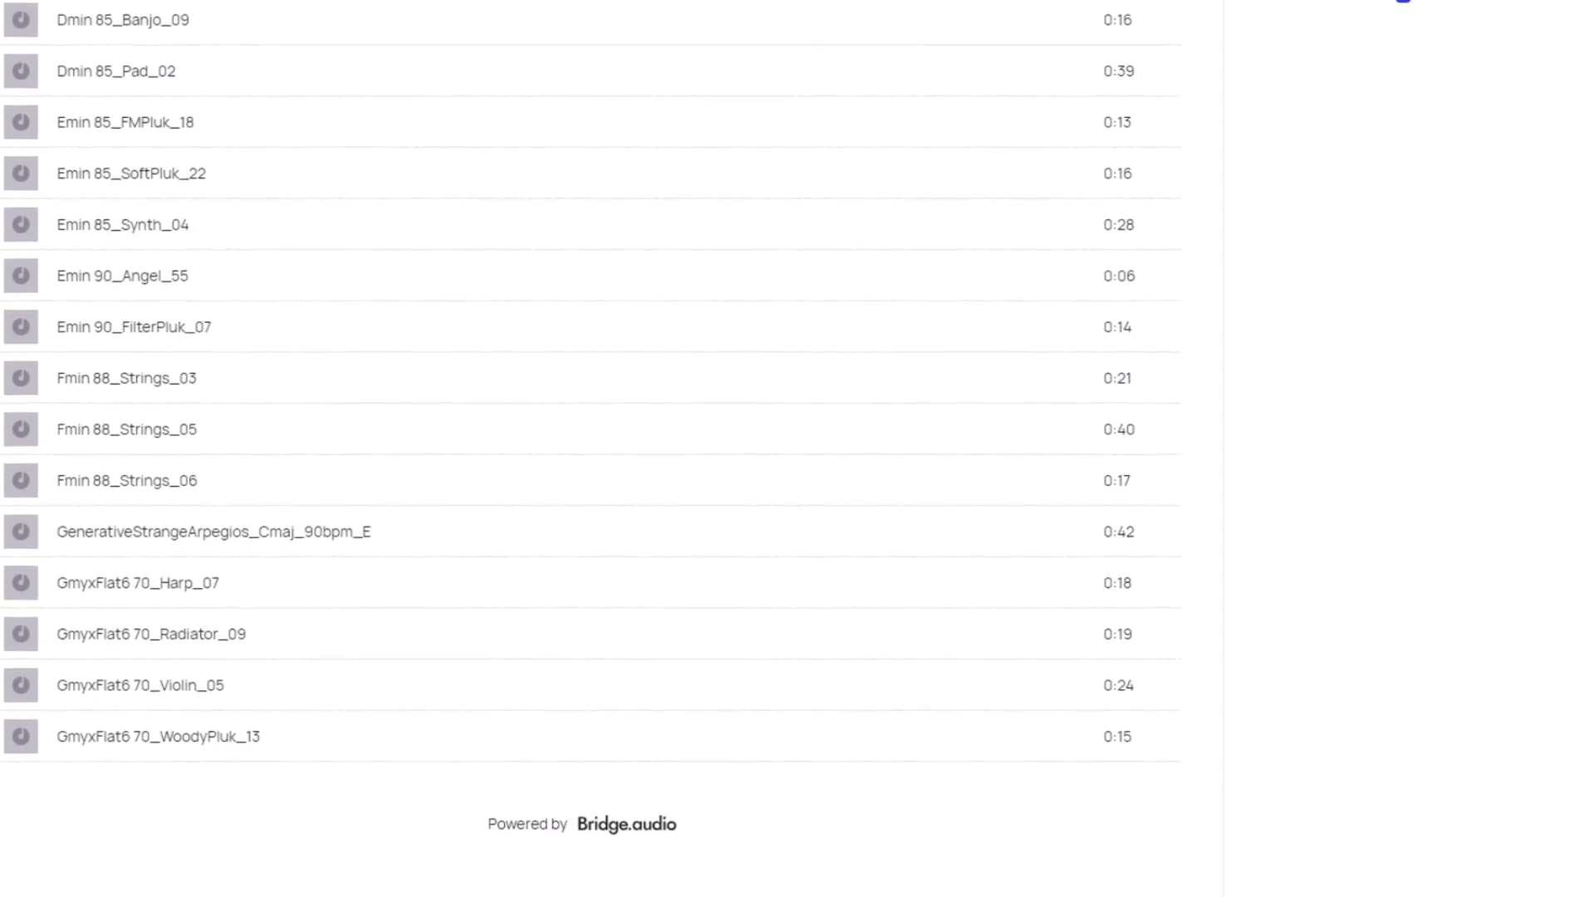
click(20, 731)
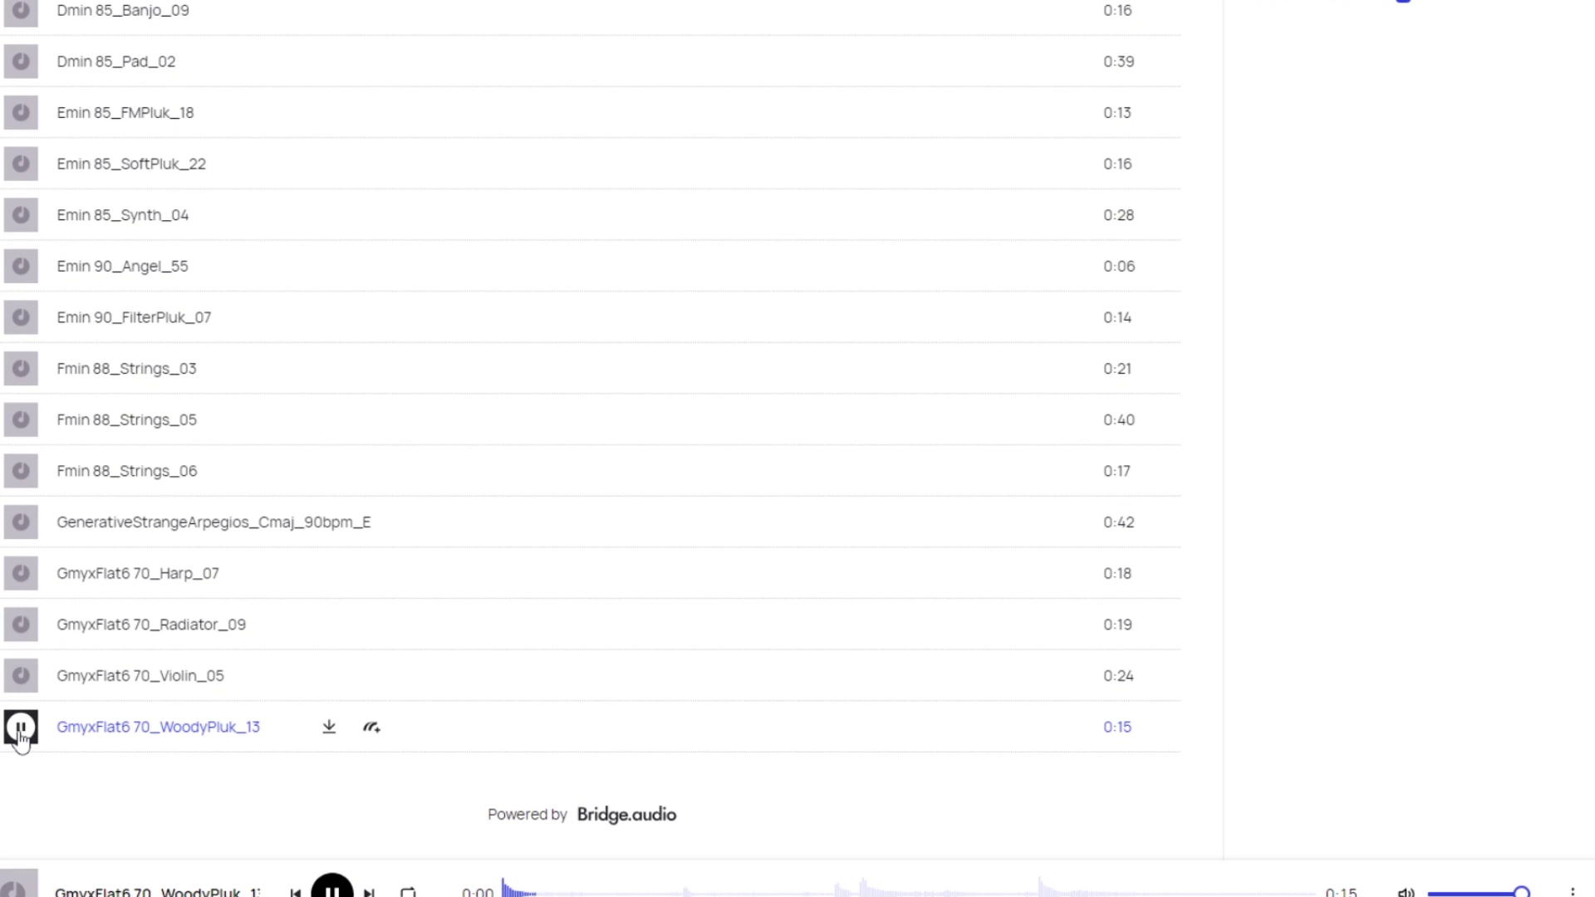
click(22, 676)
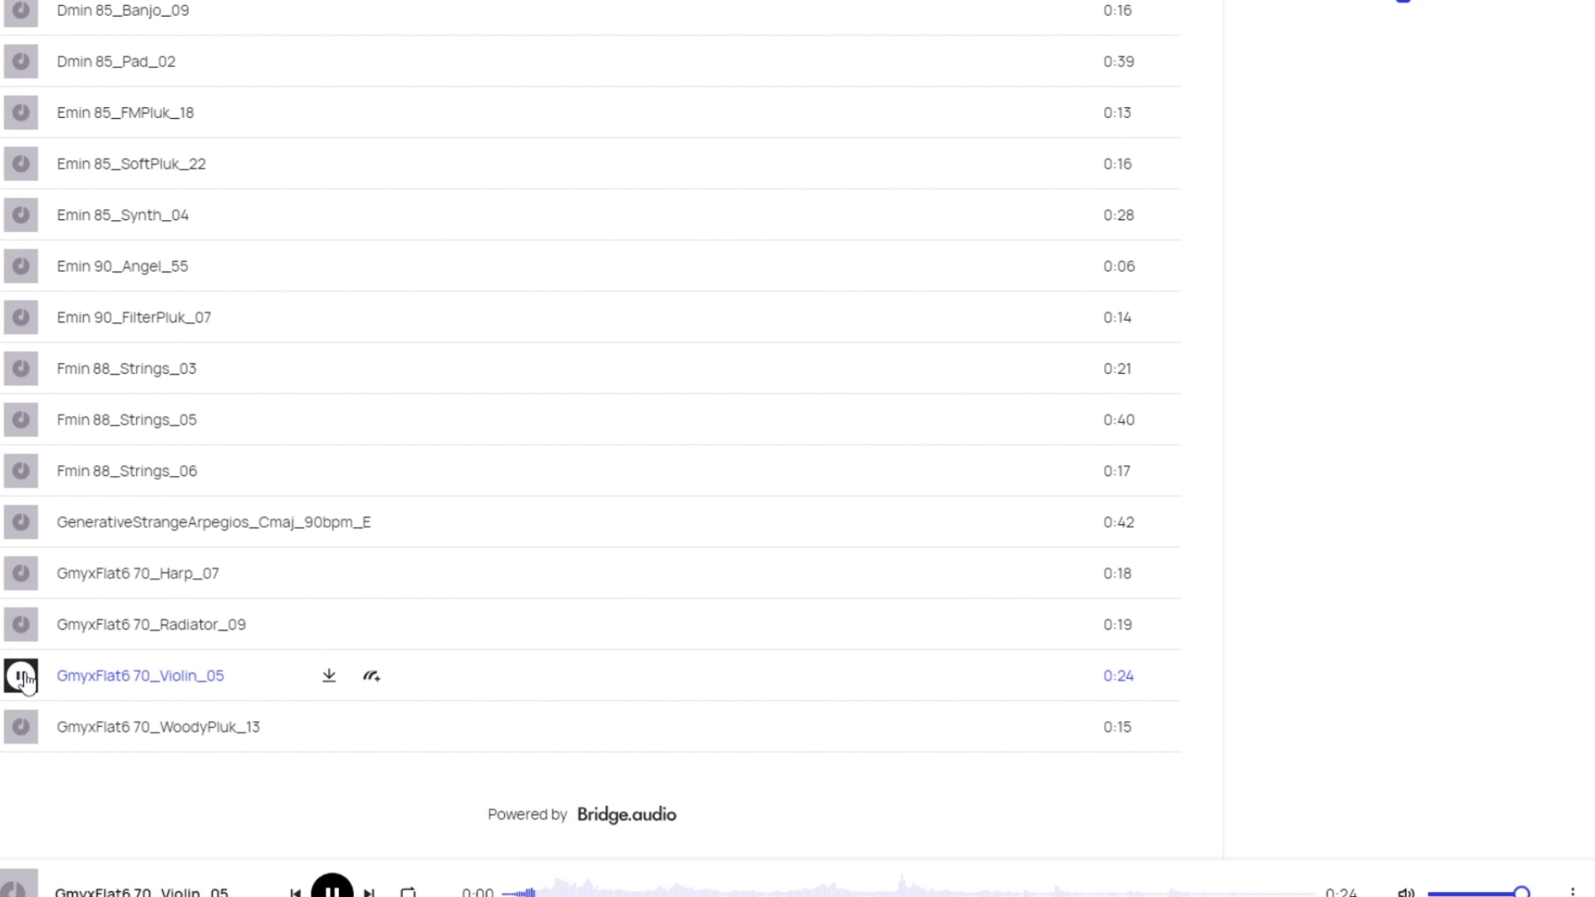
click(21, 627)
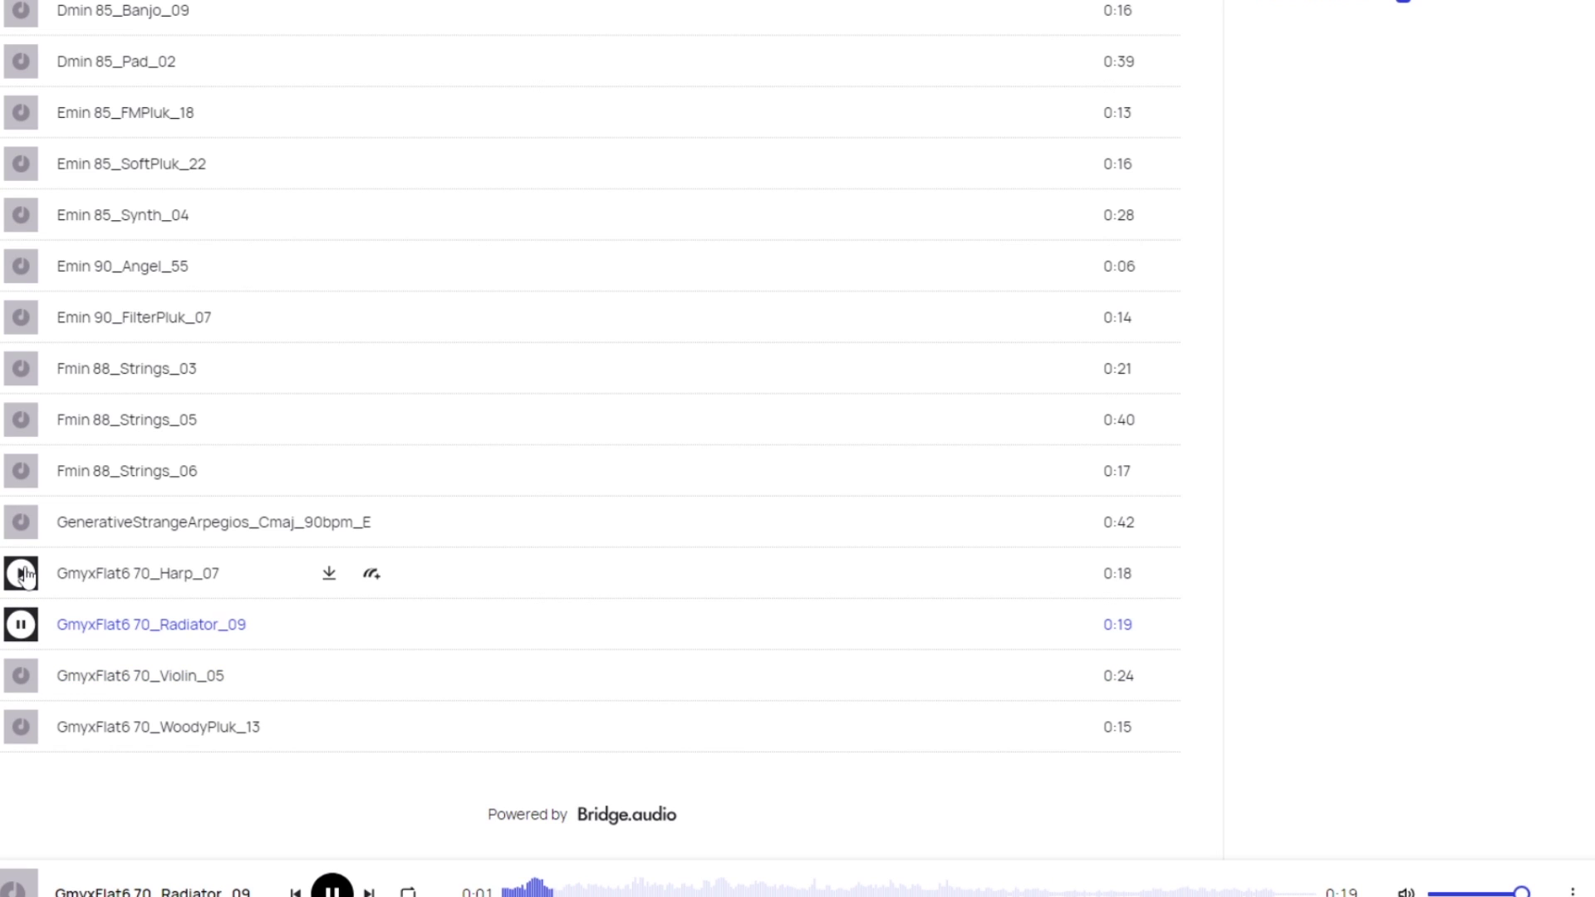
Step: Play GmyxFlat6 70_Harp_07, Fmin 88_Strings_05, Emin 90_FilterPluk_07 and Emin 85_Synth_04 from the Arkanist mini sample pack
click(22, 573)
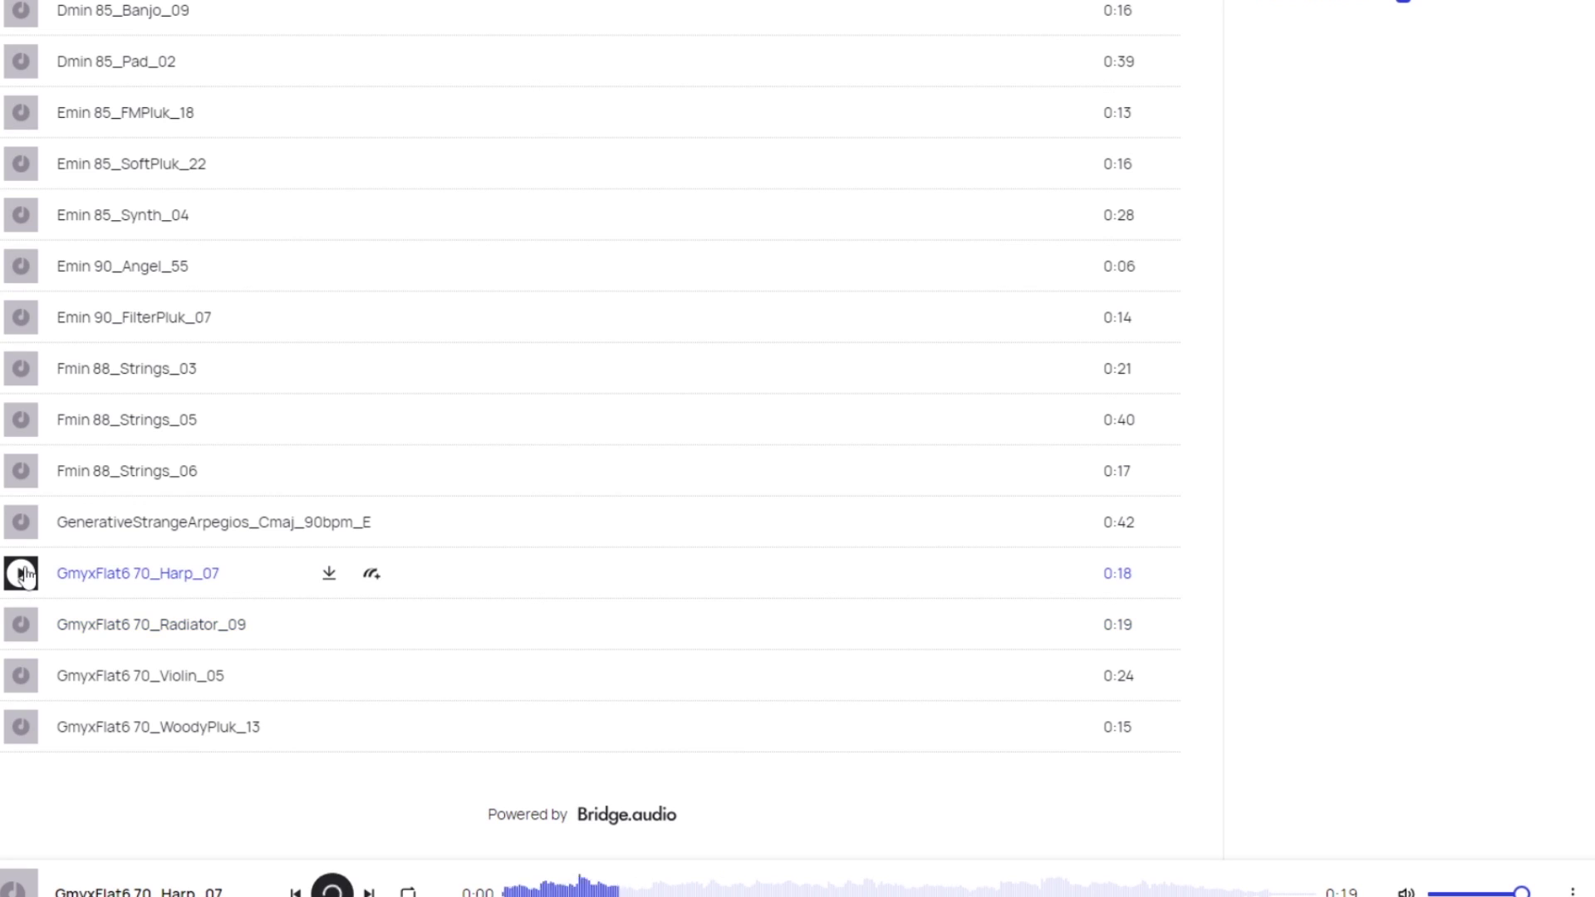
click(18, 421)
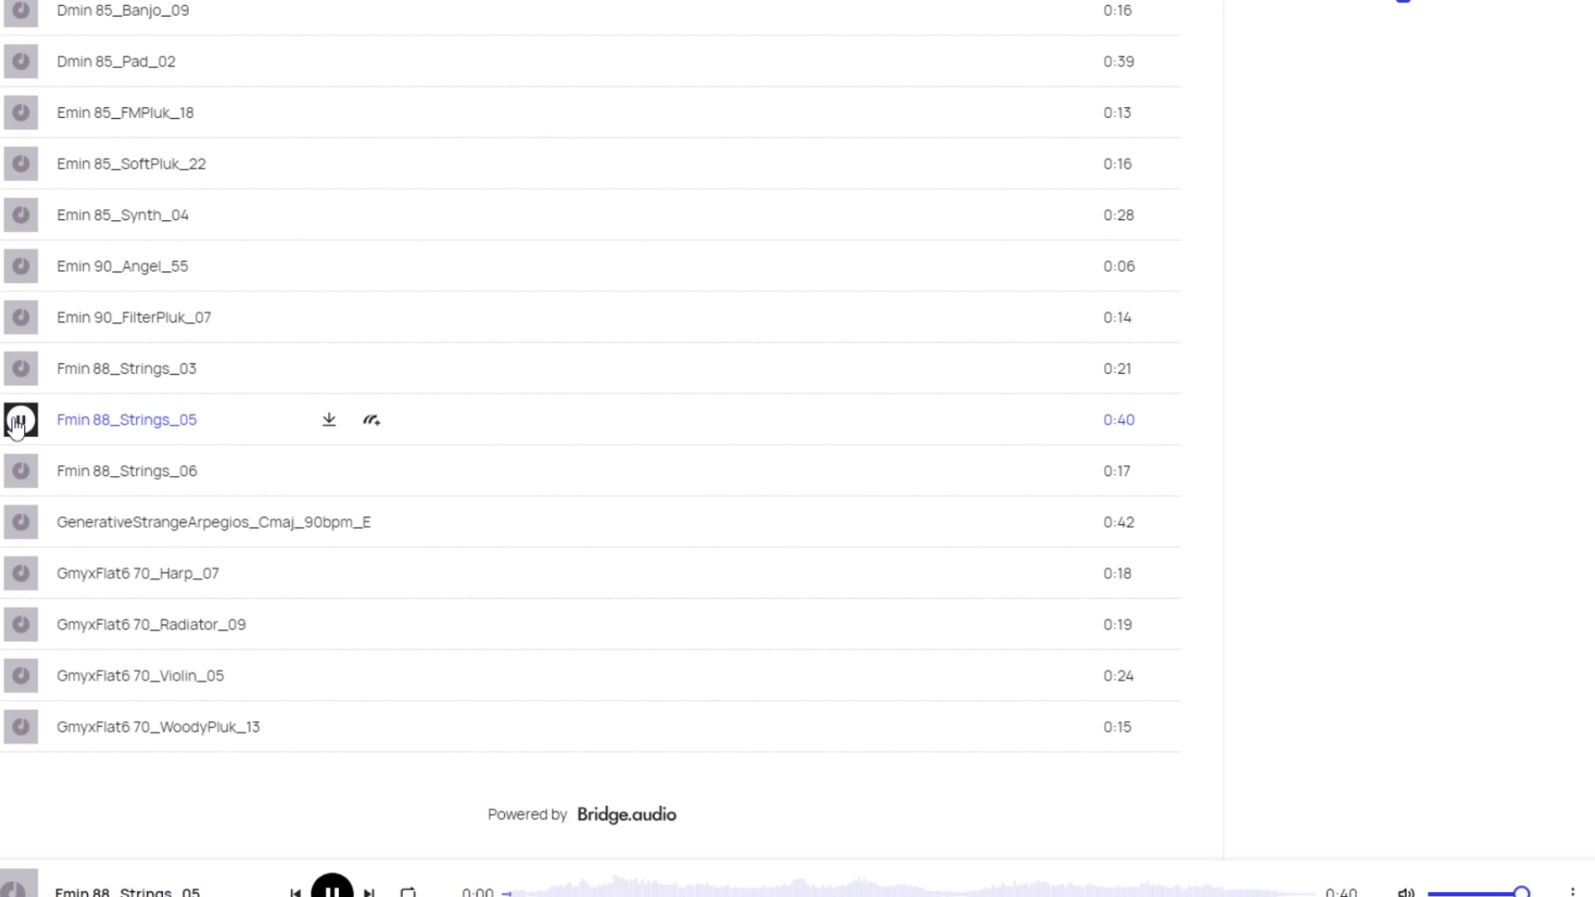
click(21, 318)
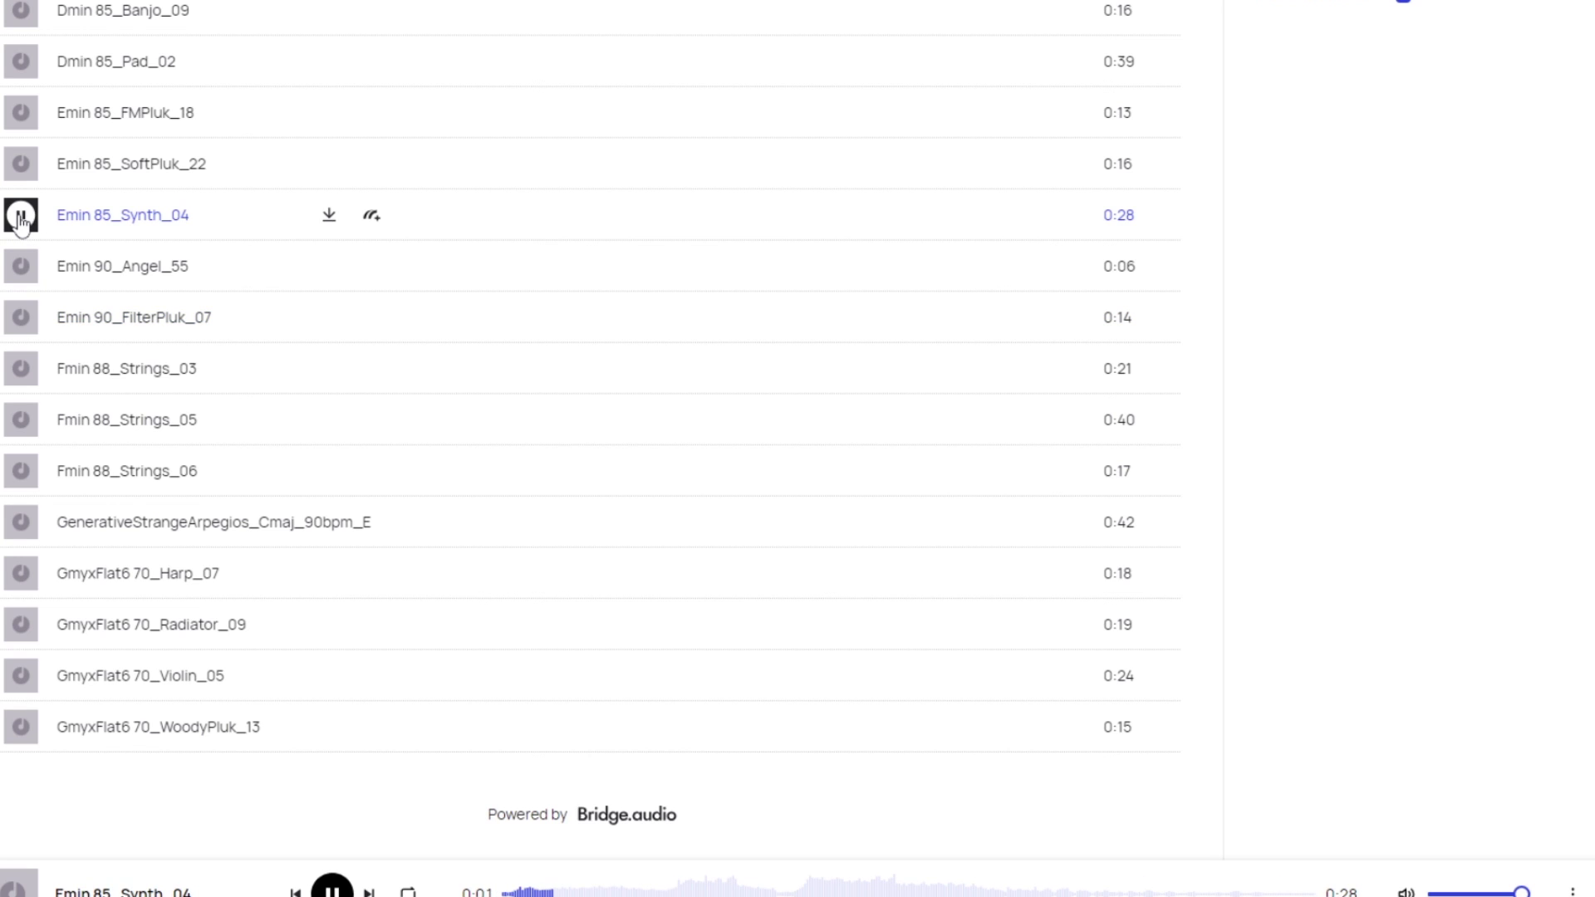
click(21, 217)
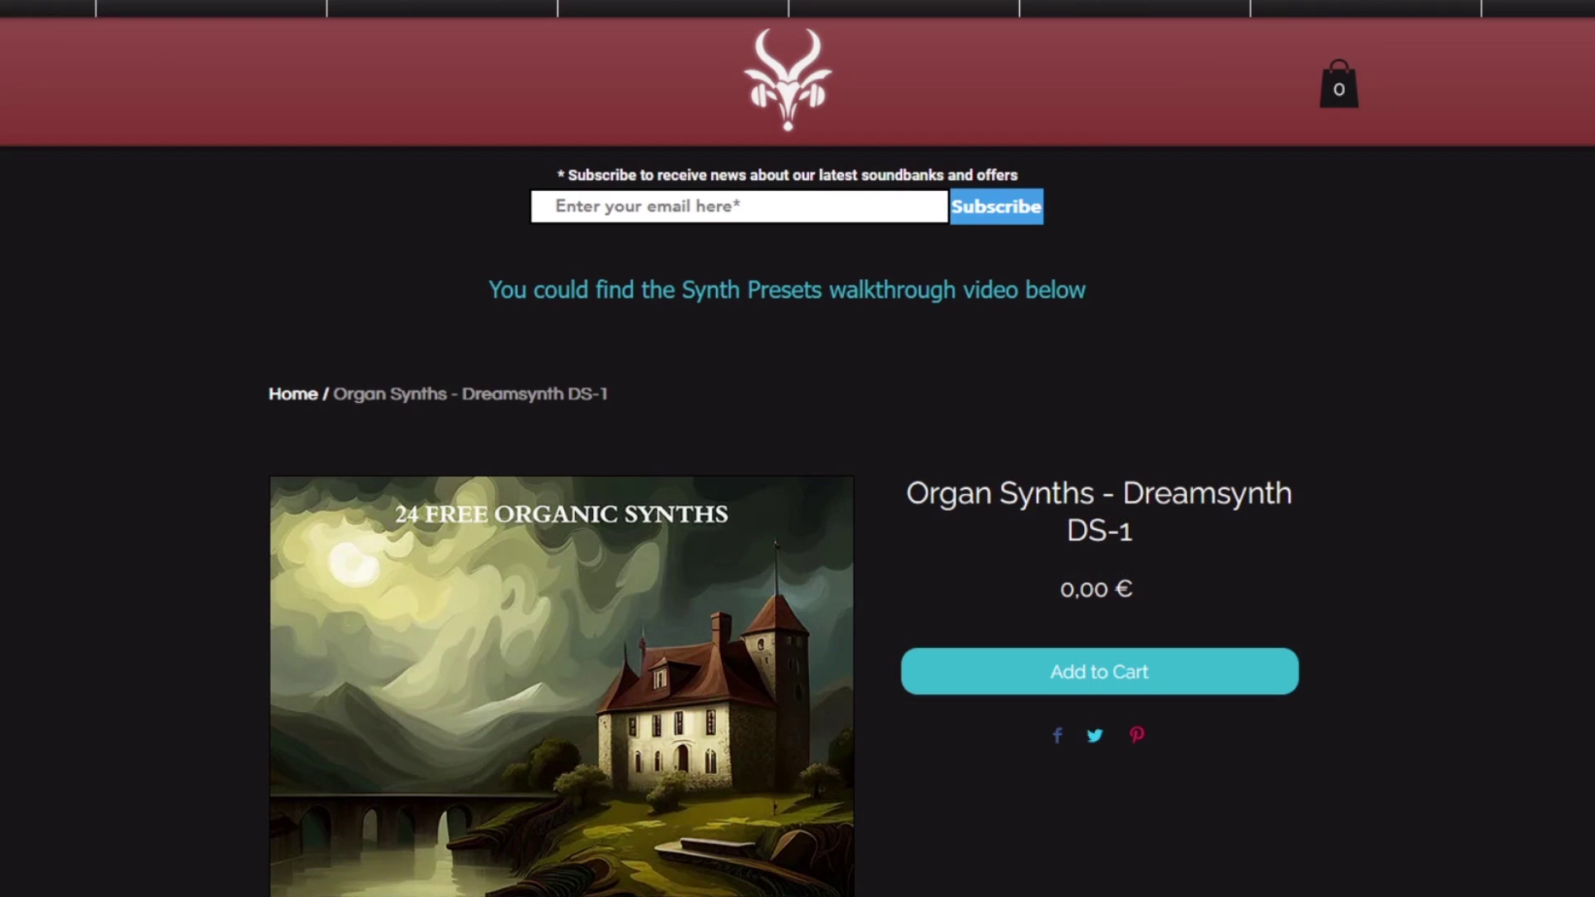
Step: Examine the Organ Synths - Dreamsynth DS-1 product page down to the description of the preset collection
scroll(784, 523, down, 1)
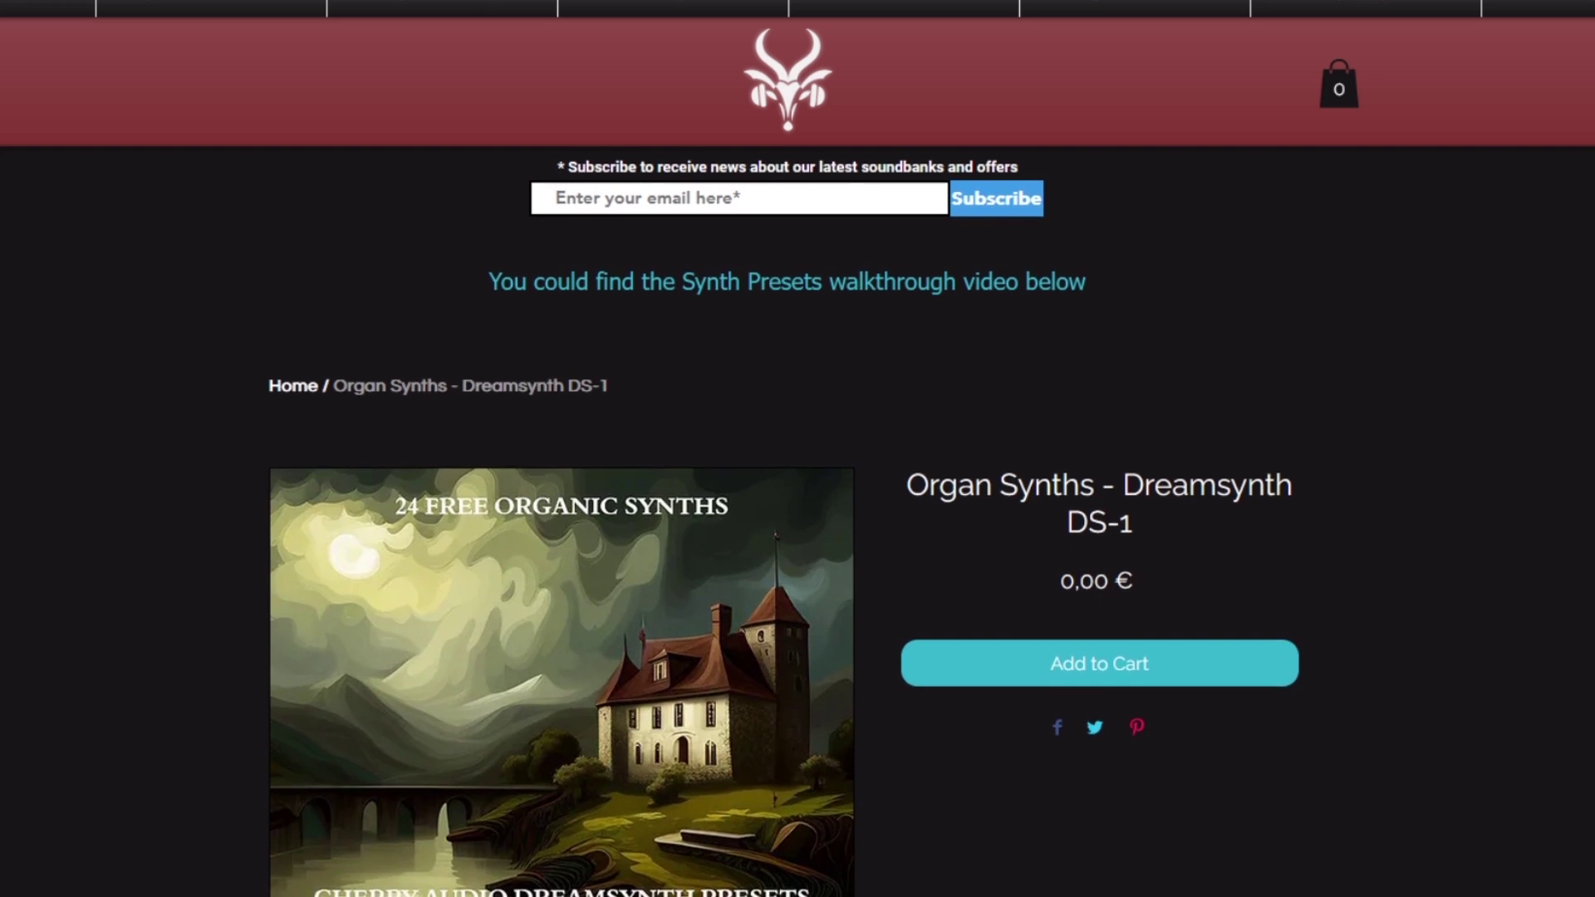
scroll(798, 532, down, 1)
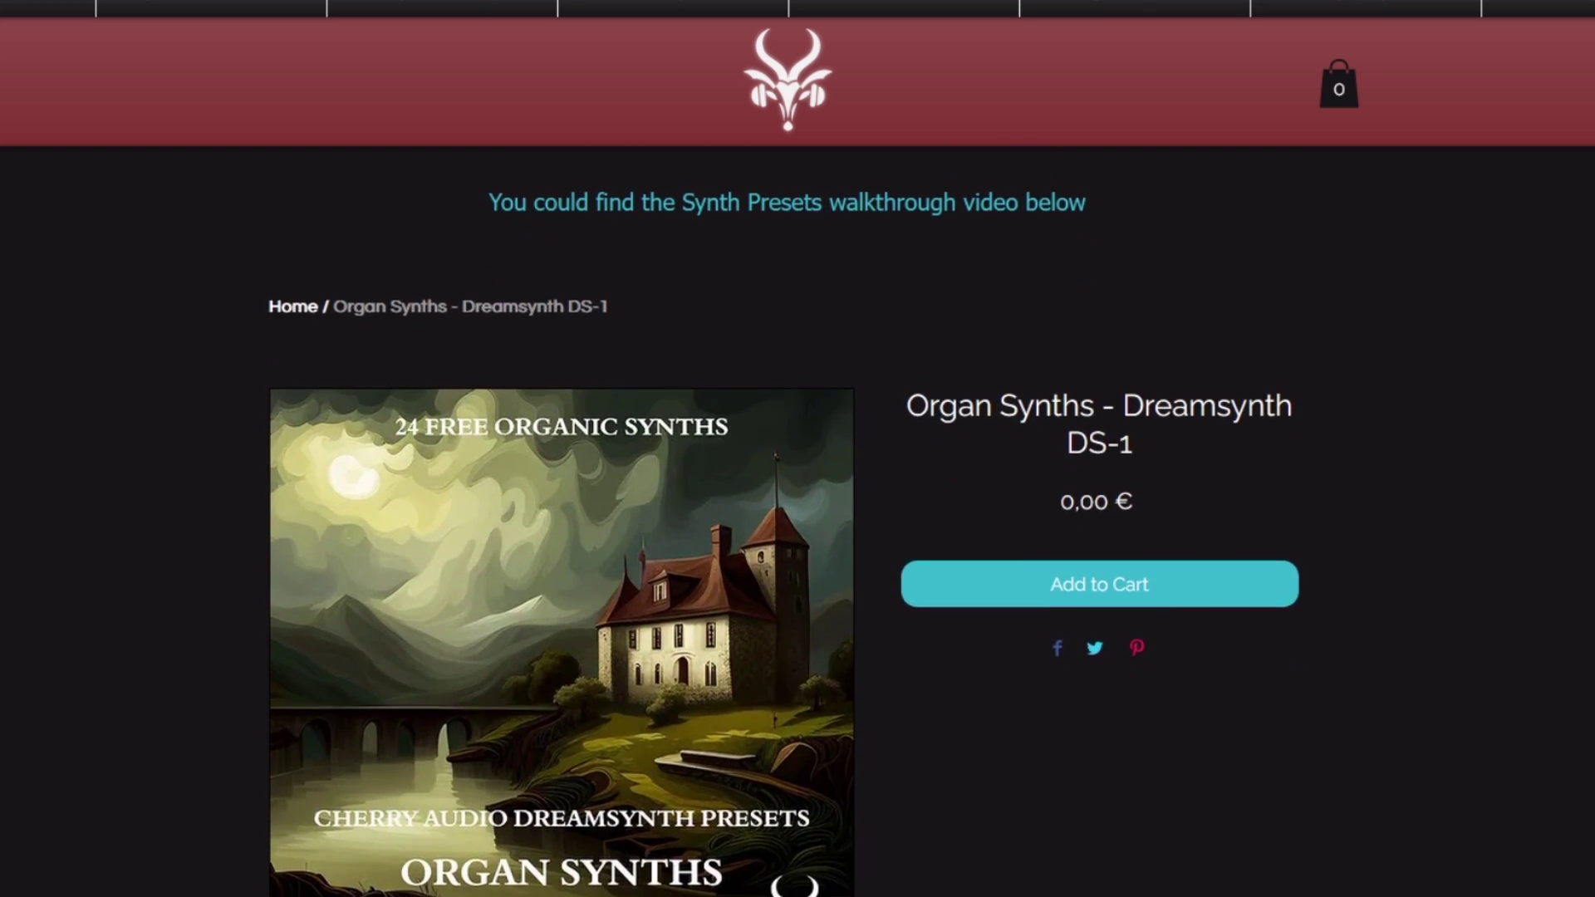
scroll(798, 531, down, 1)
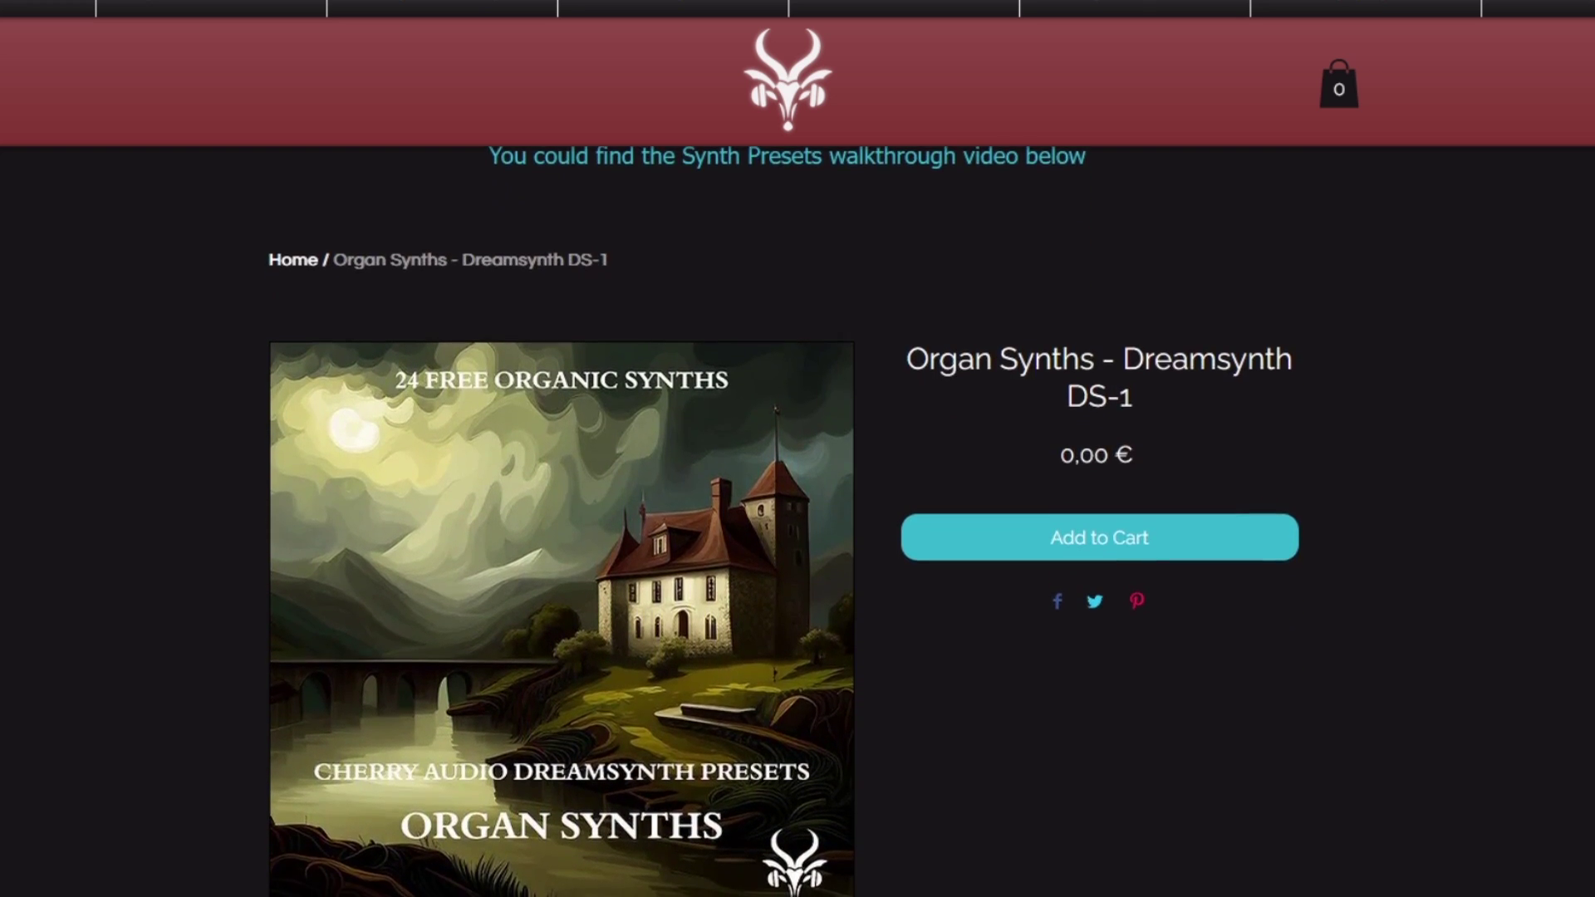
scroll(798, 532, down, 1)
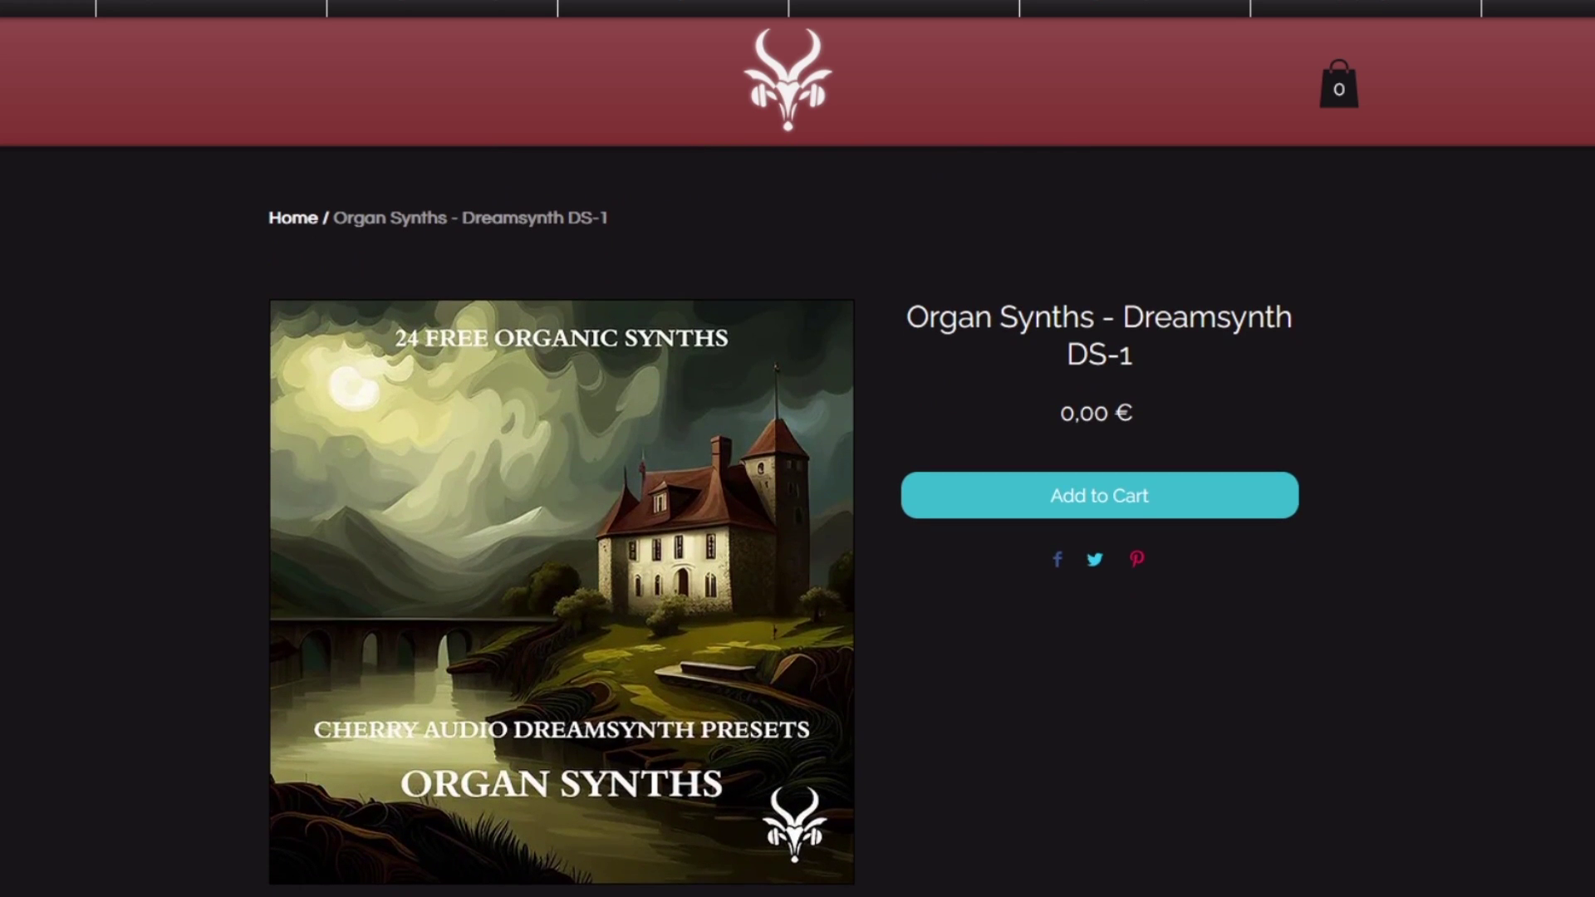
scroll(797, 532, down, 2)
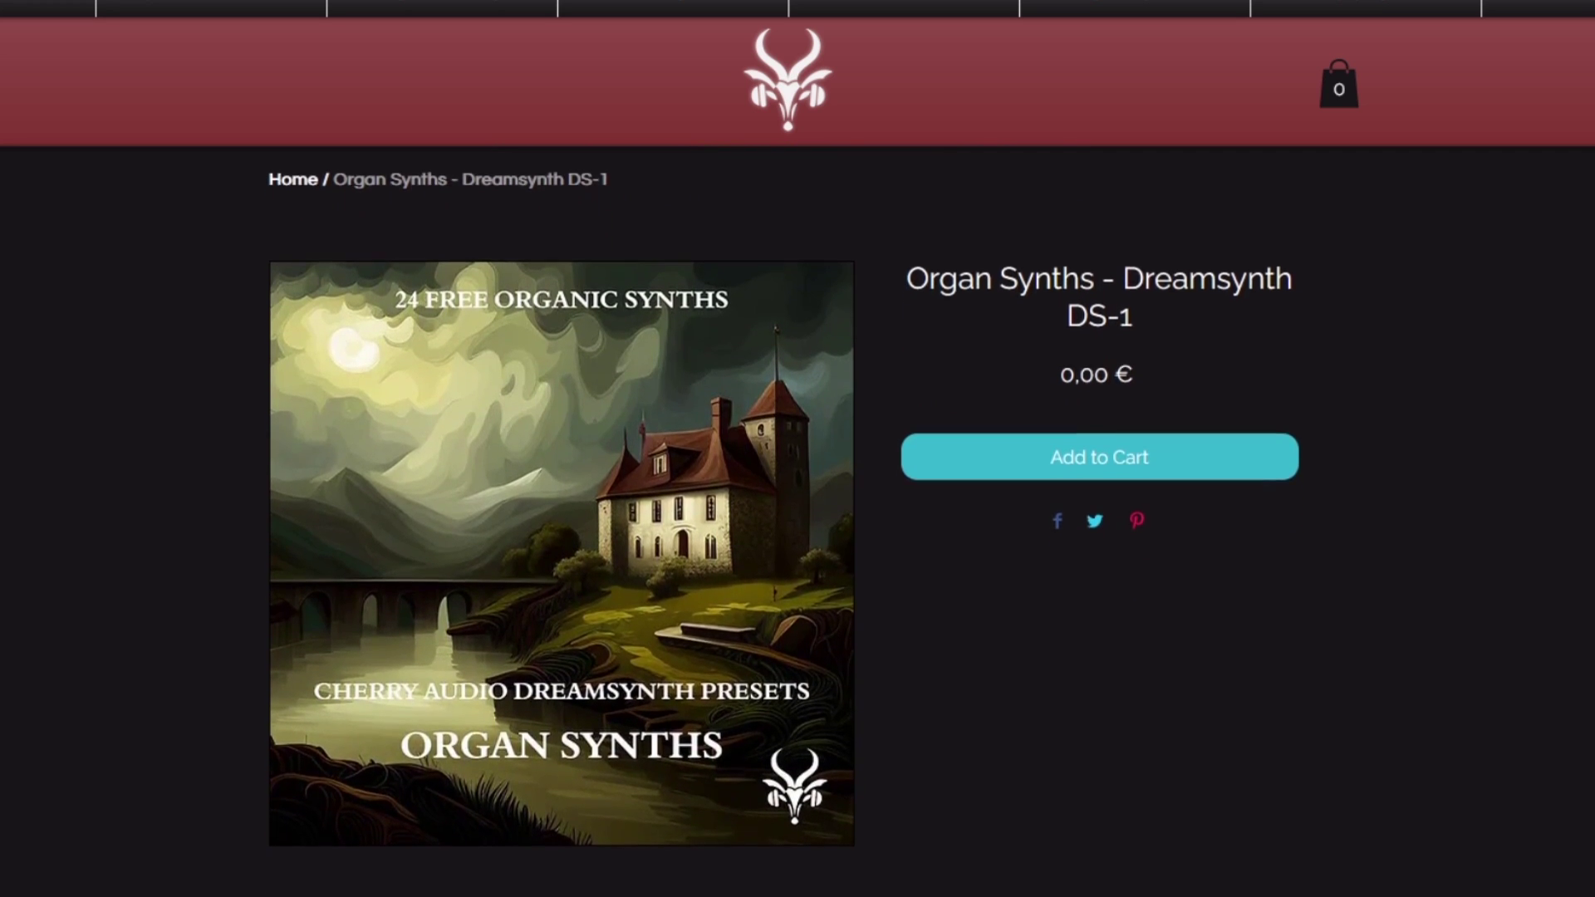
scroll(798, 532, down, 1)
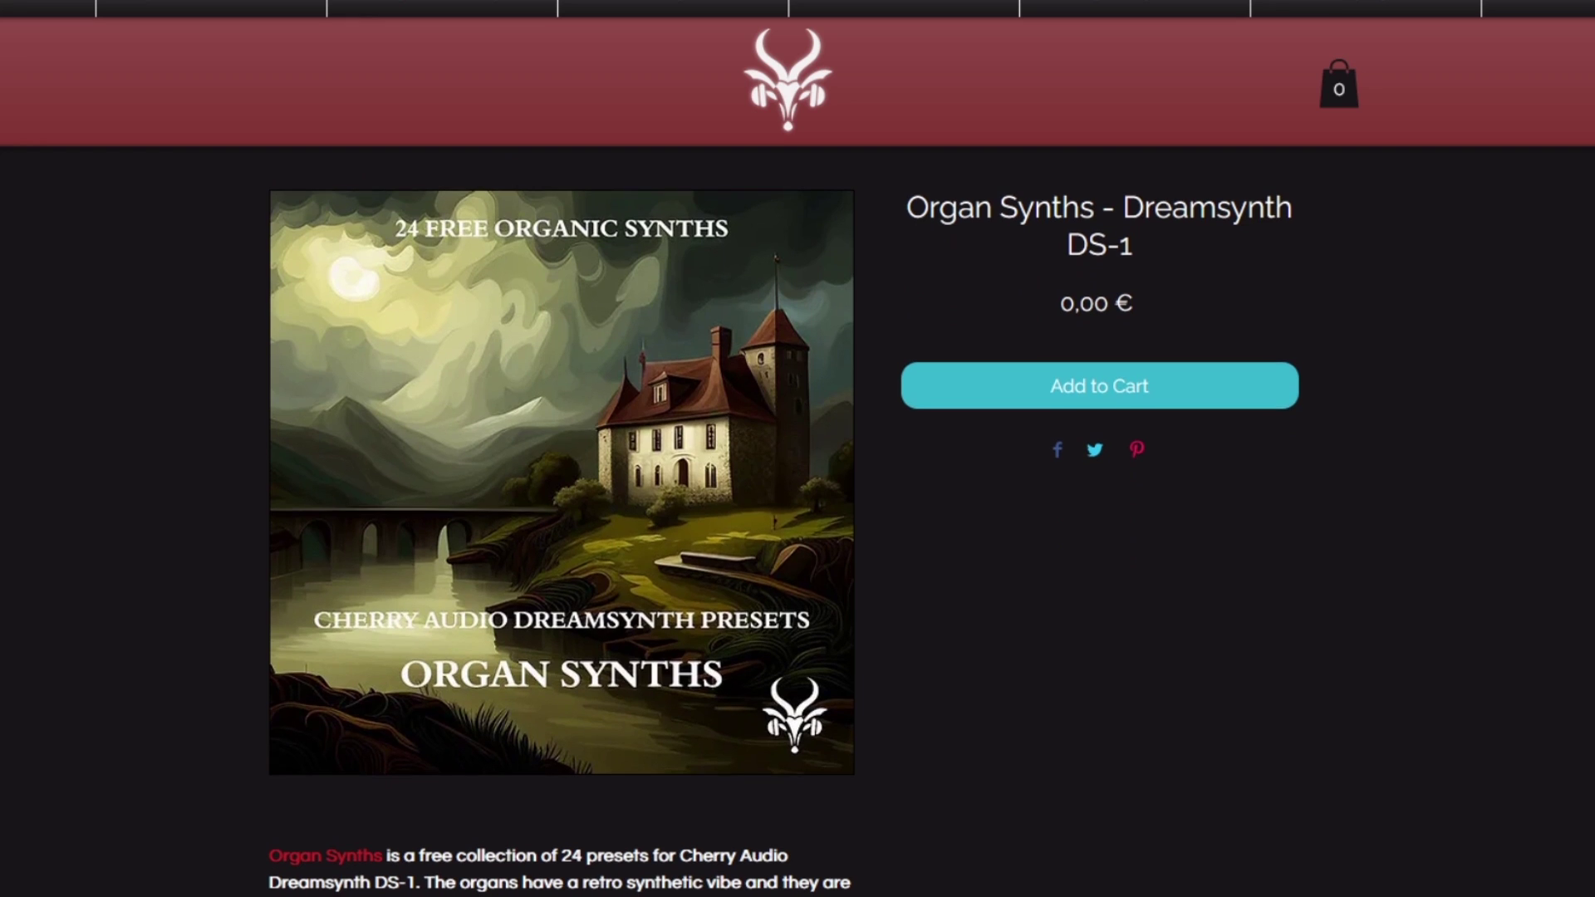
scroll(798, 532, down, 1)
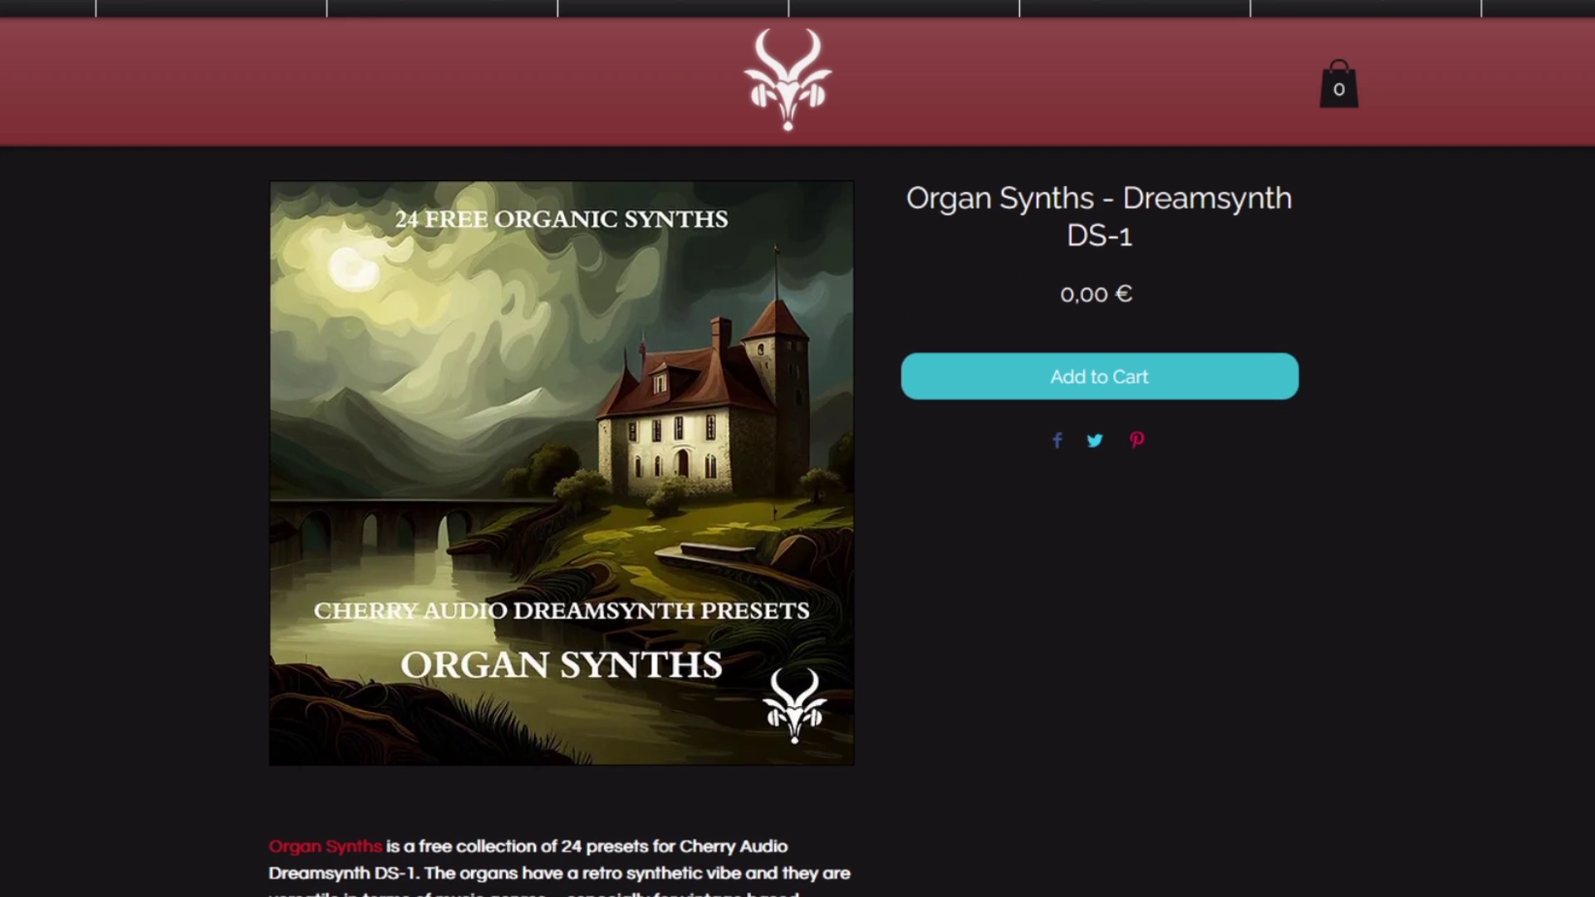